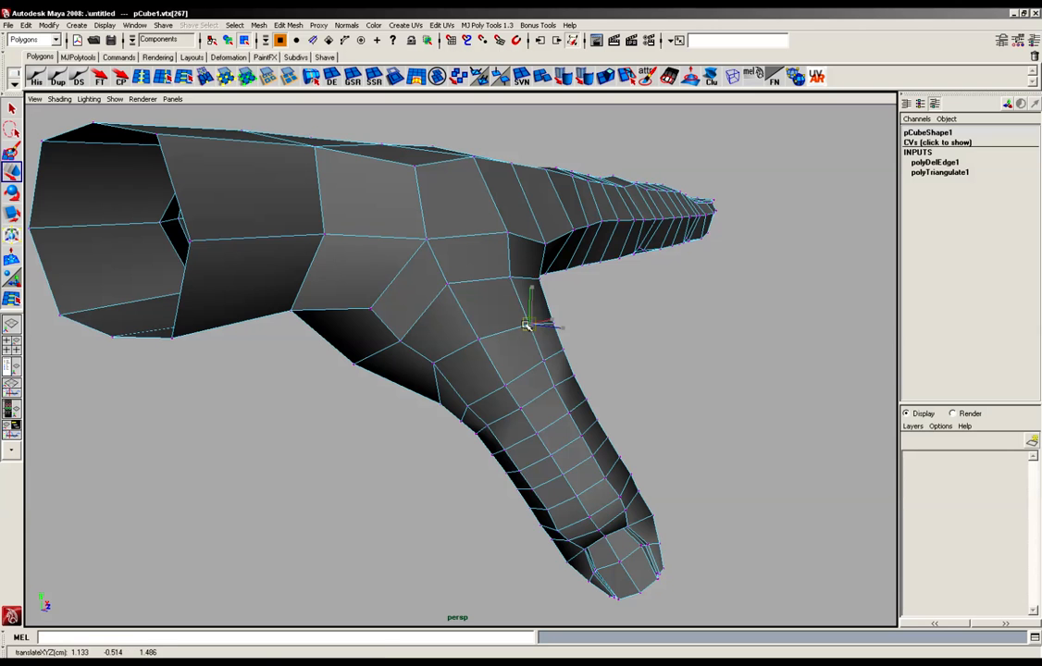
# Reposition the vertices around the base of the thumb, from the back of the hand round to the palm side
pyautogui.keyDown('alt'); pyautogui.moveTo(483, 374); pyautogui.dragTo(512, 332); pyautogui.keyUp('alt')
pyautogui.click(461, 357)
pyautogui.keyDown('alt'); pyautogui.moveTo(462, 357); pyautogui.dragTo(579, 390); pyautogui.keyUp('alt')
pyautogui.click(452, 352)
pyautogui.moveTo(451, 352)
pyautogui.mouseDown()
pyautogui.moveTo(496, 346)
pyautogui.moveTo(486, 336)
pyautogui.moveTo(466, 396)
pyautogui.moveTo(567, 414)
pyautogui.moveTo(441, 369)
pyautogui.mouseUp()
pyautogui.click(458, 391)
pyautogui.click(417, 373)
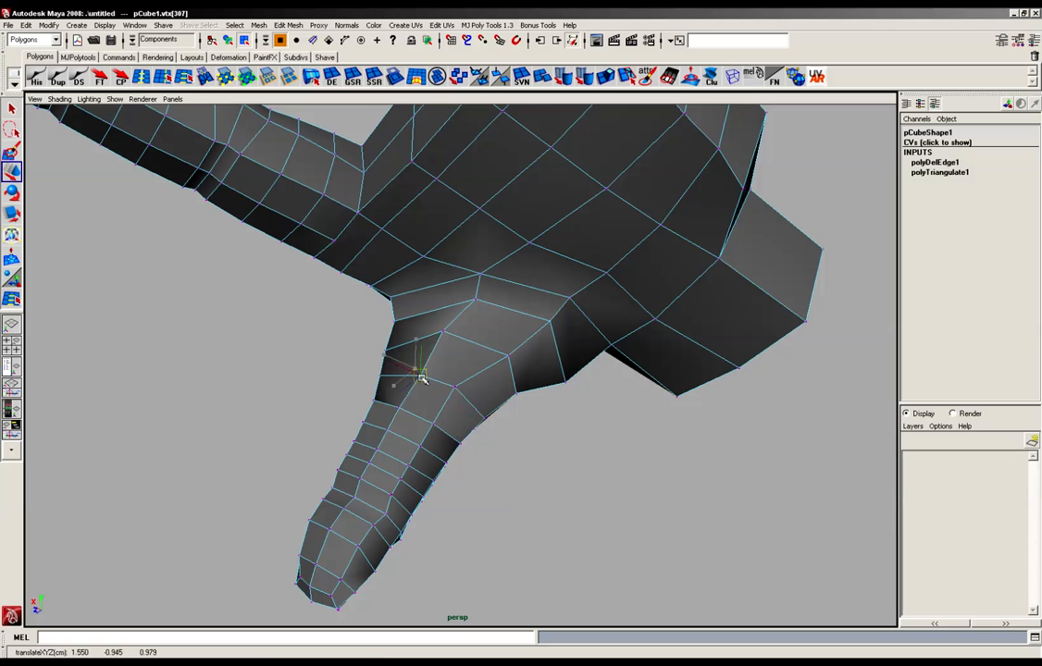
# Adjust the vertices on the inner face of the thumb base to even out its edge flow toward the palm
pyautogui.keyDown('alt'); pyautogui.moveTo(443, 331); pyautogui.dragTo(519, 340); pyautogui.keyUp('alt')
pyautogui.click(427, 345)
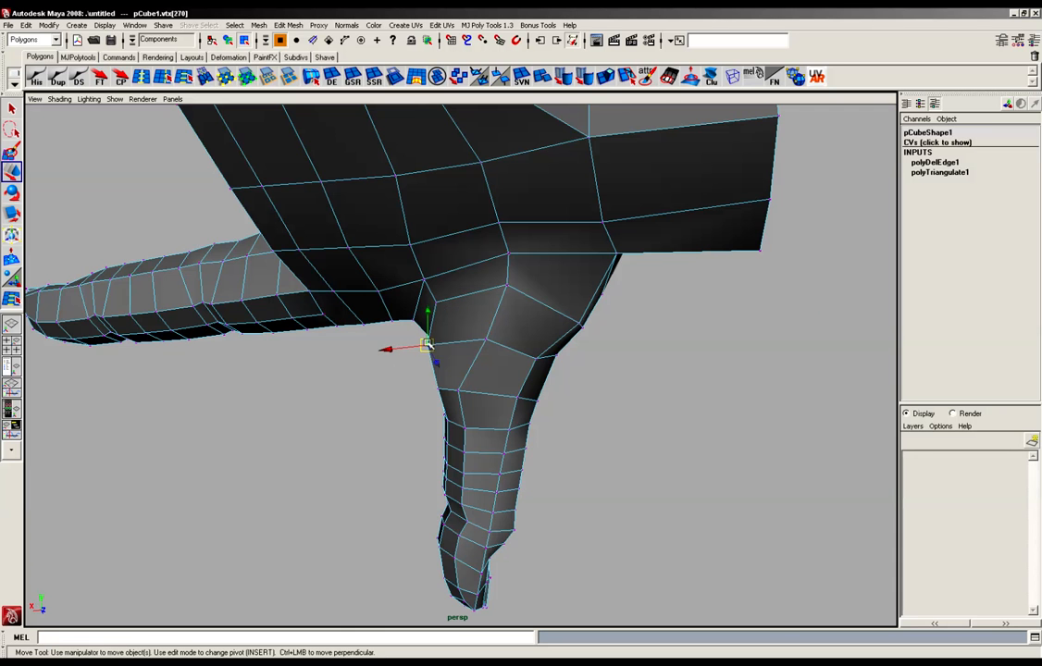
pyautogui.keyDown('alt'); pyautogui.moveTo(426, 346); pyautogui.dragTo(400, 437); pyautogui.keyUp('alt')
pyautogui.click(457, 395)
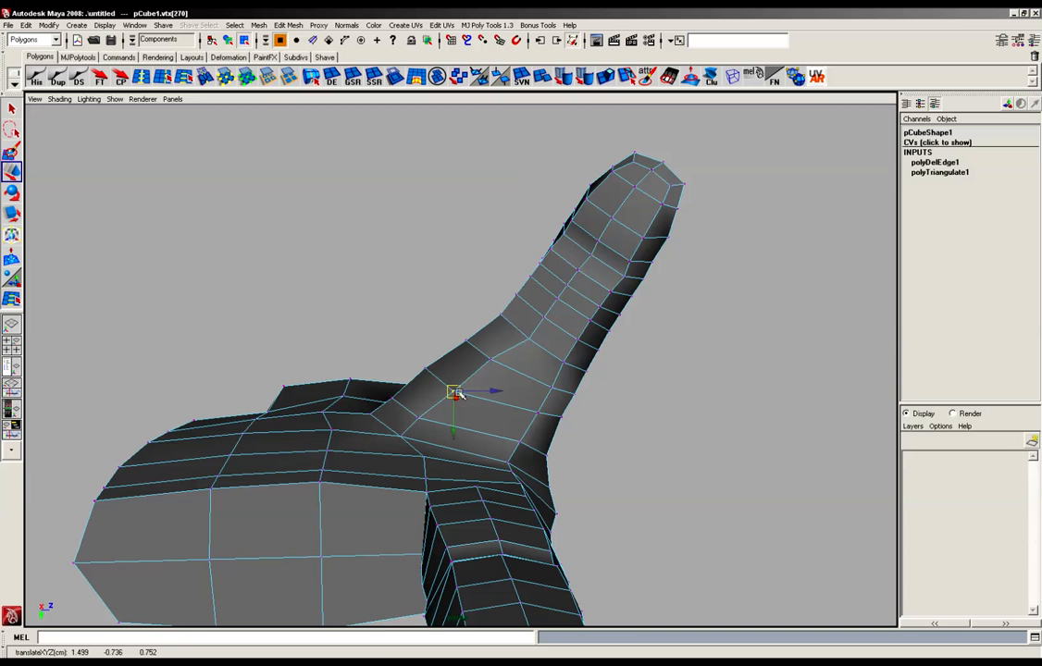
pyautogui.click(528, 339)
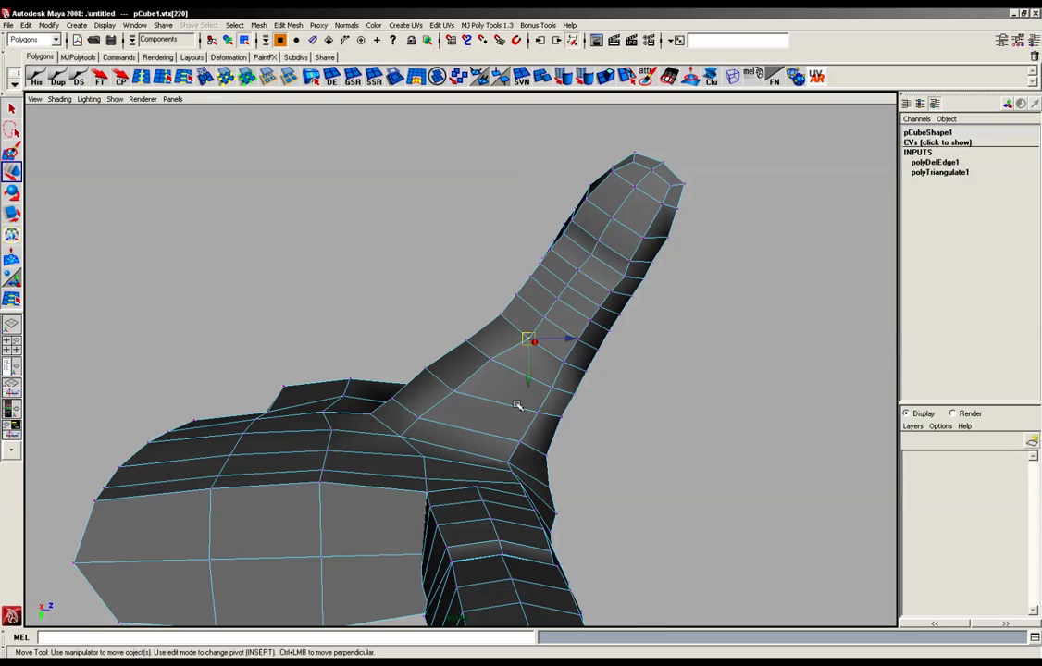
# Move the lower thumb vertices on the index-finger side to smooth the thumb's palm-side contour
pyautogui.keyDown('alt'); pyautogui.moveTo(517, 405); pyautogui.dragTo(463, 299); pyautogui.keyUp('alt')
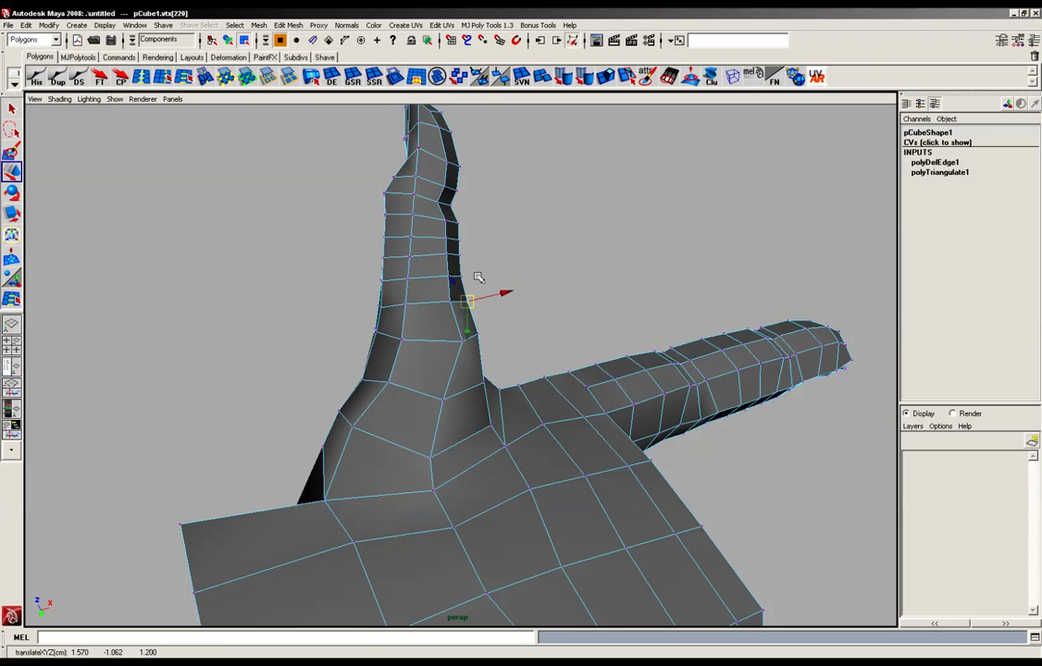
pyautogui.click(458, 283)
pyautogui.click(460, 279)
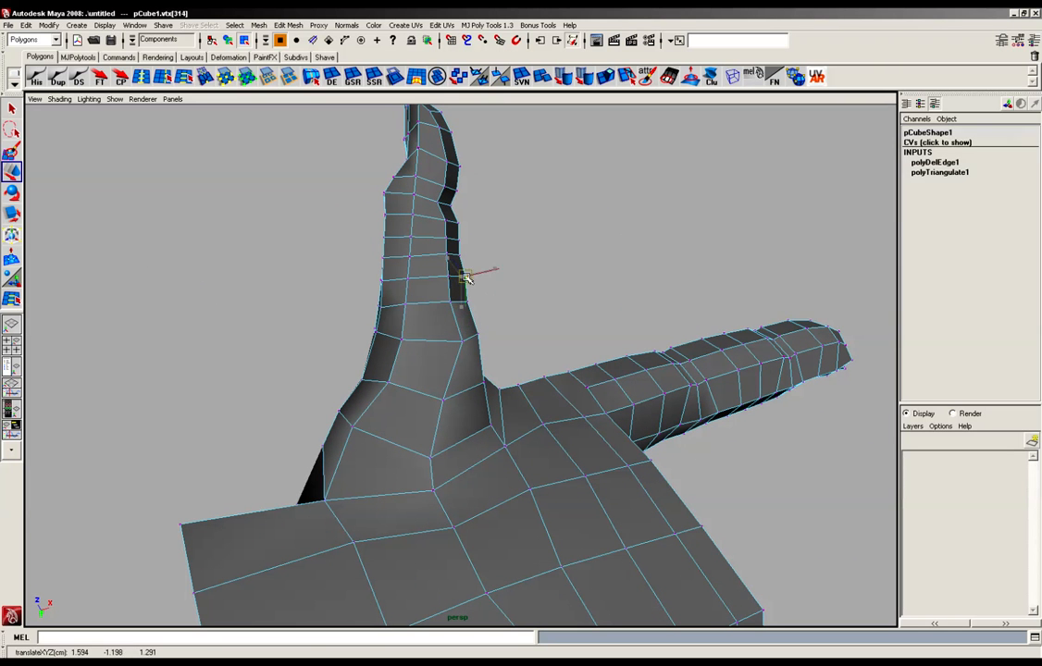
pyautogui.click(448, 344)
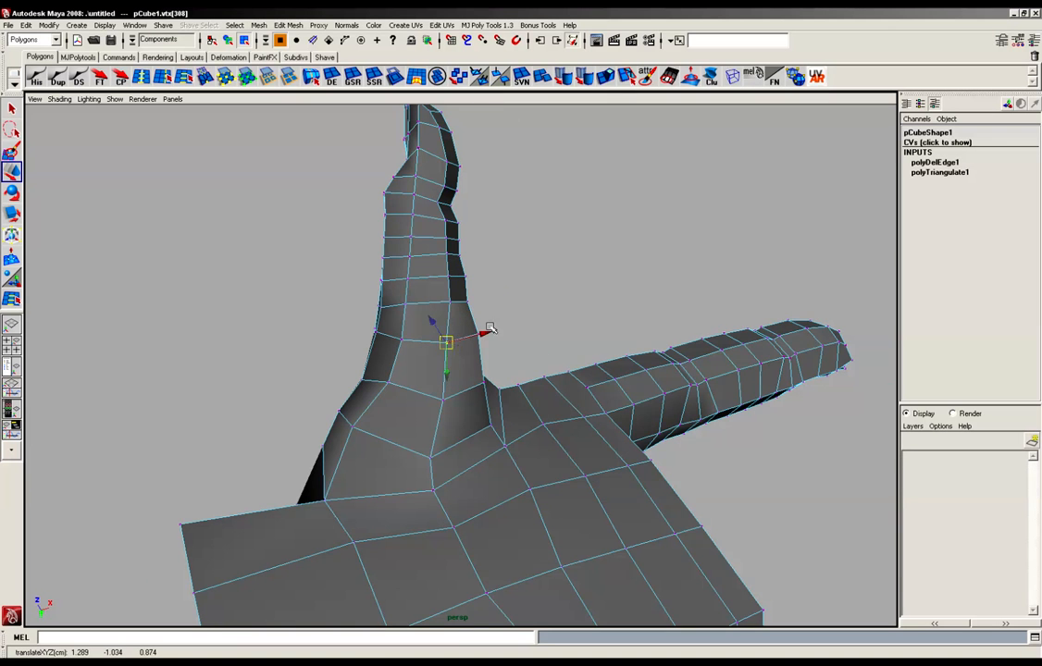
# Reshape the nail side of the thumb base by moving its central vertices above the web
pyautogui.keyDown('alt'); pyautogui.moveTo(490, 329); pyautogui.dragTo(466, 352); pyautogui.keyUp('alt')
pyautogui.click(489, 358)
pyautogui.keyDown('alt'); pyautogui.moveTo(503, 396); pyautogui.dragTo(465, 428); pyautogui.keyUp('alt')
pyautogui.click(519, 408)
pyautogui.click(464, 433)
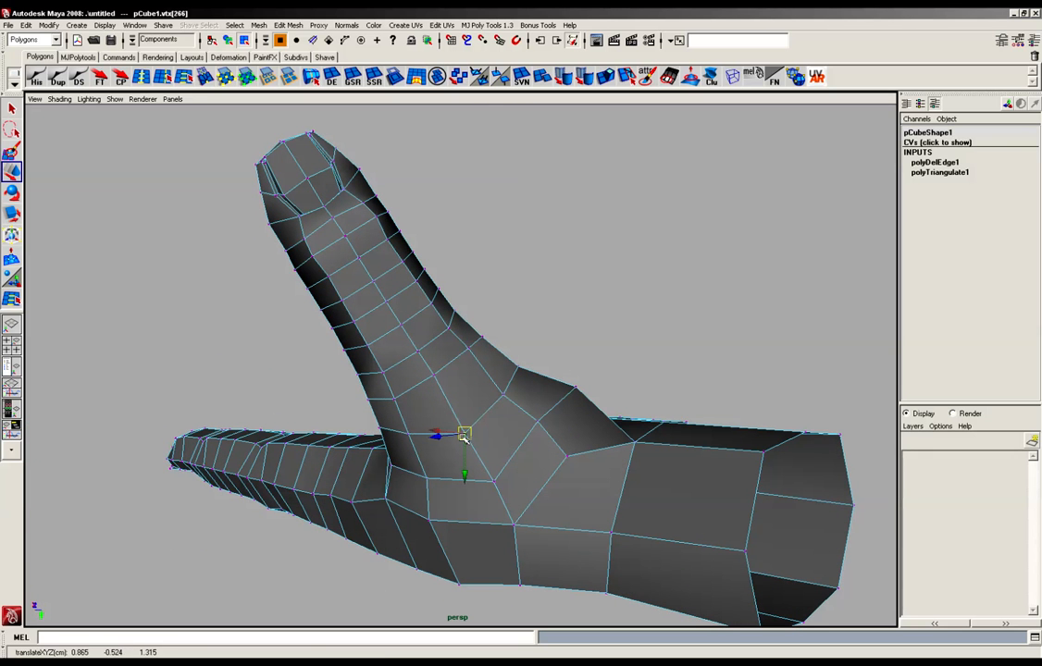
# Reposition the vertices on the thumb face toward the index finger, just above the web
pyautogui.keyDown('alt'); pyautogui.moveTo(408, 434); pyautogui.dragTo(457, 385); pyautogui.keyUp('alt')
pyautogui.click(465, 391)
pyautogui.moveTo(457, 384); pyautogui.dragTo(496, 416)
pyautogui.click(499, 405)
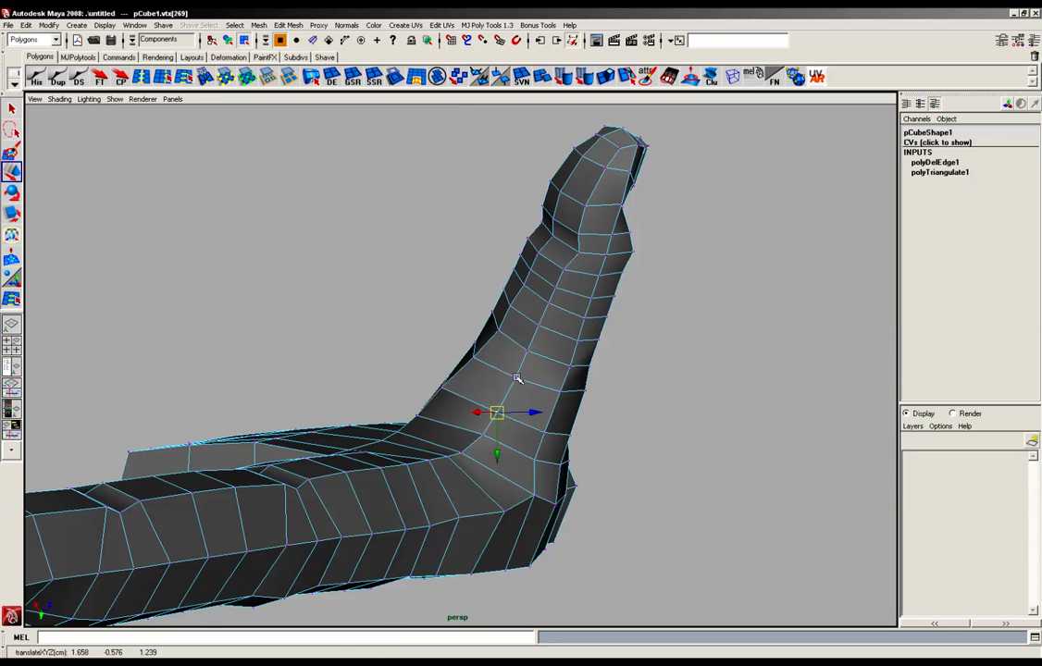
# Even out the edge row across the back of the lower thumb by moving its vertices one at a time
pyautogui.click(517, 378)
pyautogui.keyDown('alt'); pyautogui.moveTo(516, 378); pyautogui.dragTo(445, 410); pyautogui.keyUp('alt')
pyautogui.click(456, 390)
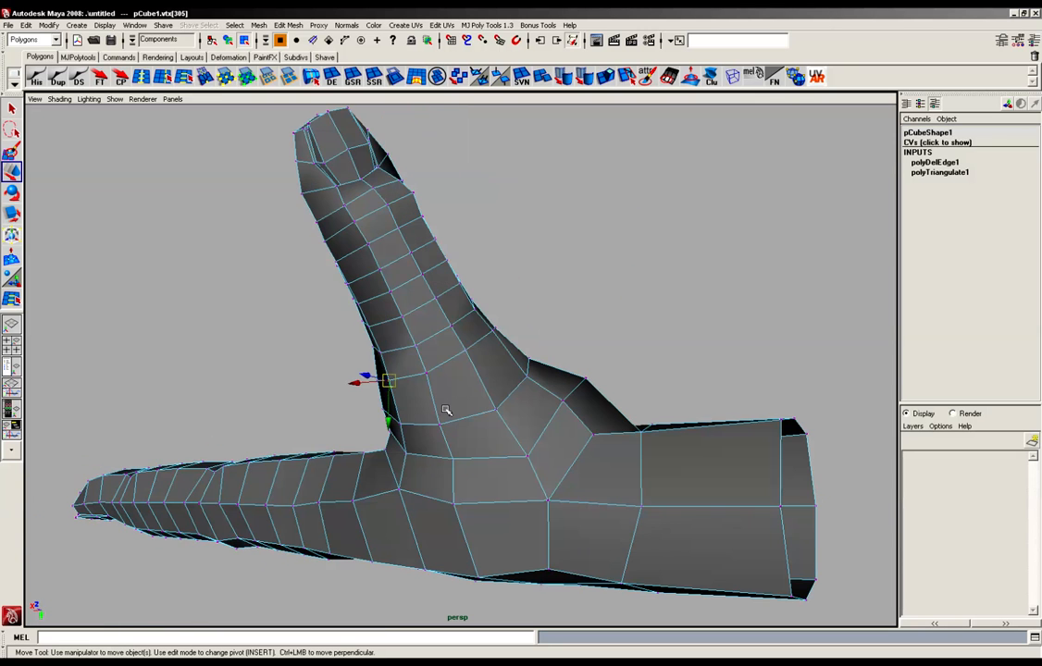
pyautogui.moveTo(394, 382); pyautogui.dragTo(392, 389)
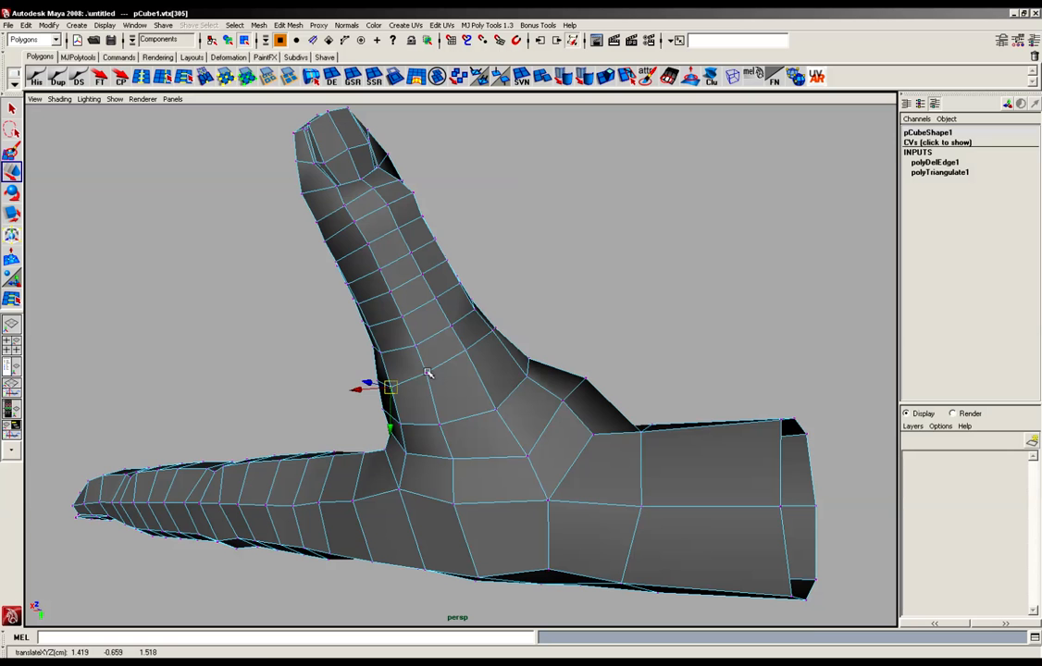
pyautogui.click(426, 371)
pyautogui.moveTo(425, 375)
pyautogui.keyDown('alt'); pyautogui.mouseDown()
pyautogui.moveTo(425, 386)
pyautogui.moveTo(423, 371)
pyautogui.moveTo(446, 370)
pyautogui.mouseUp(); pyautogui.keyUp('alt')
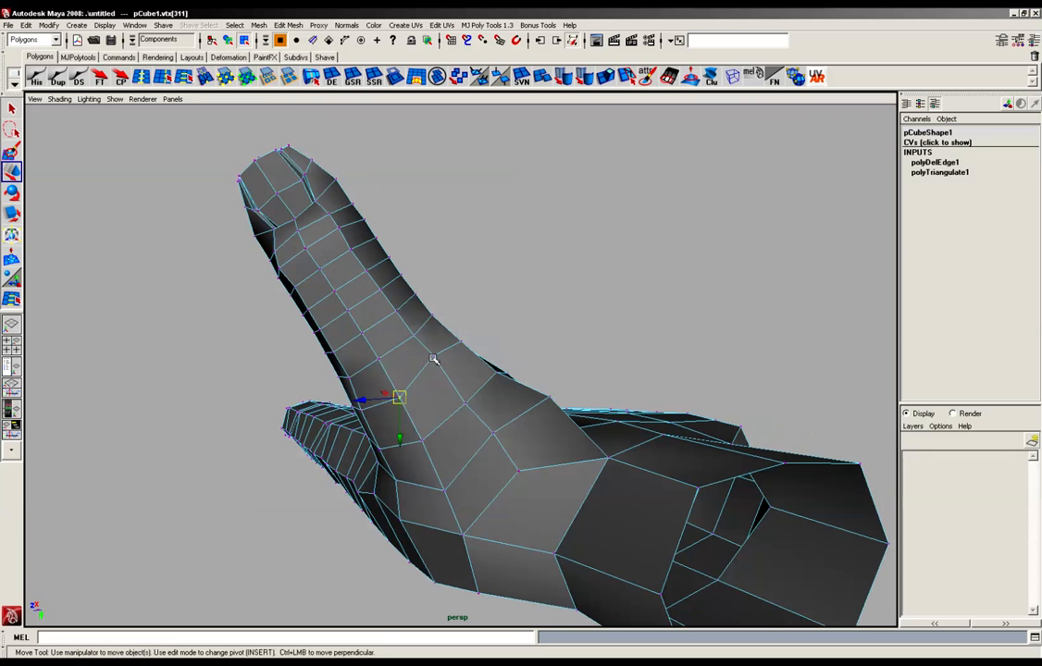
pyautogui.click(440, 366)
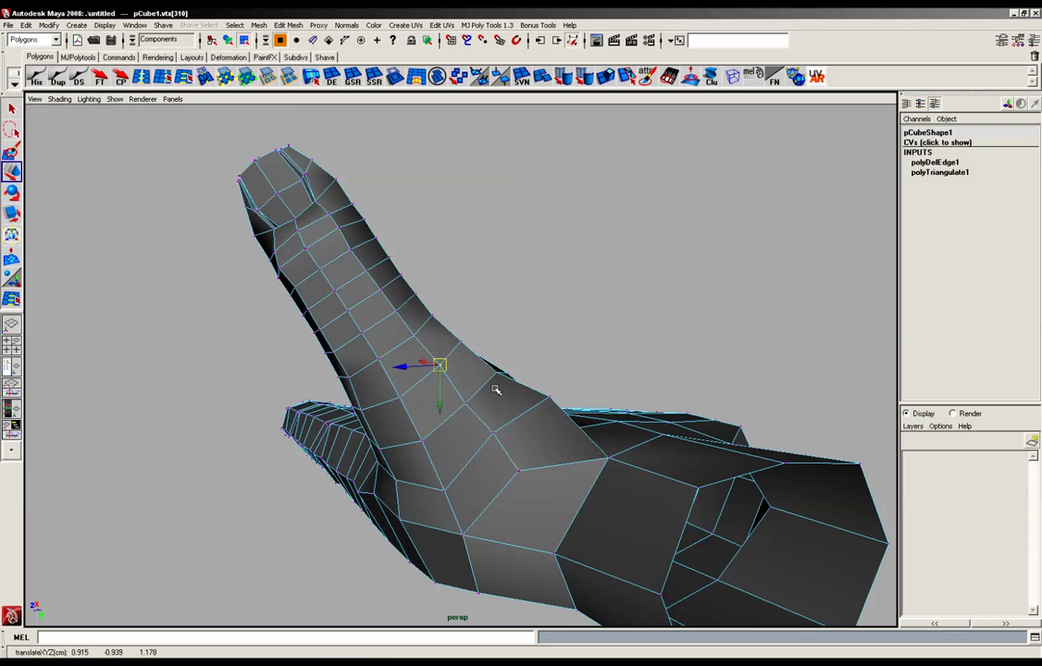
# Adjust the palm-side vertices of the thumb base, including the outer contour vertex toward the wrist
pyautogui.keyDown('alt'); pyautogui.moveTo(496, 389); pyautogui.dragTo(561, 388); pyautogui.keyUp('alt')
pyautogui.keyDown('alt'); pyautogui.moveTo(389, 407); pyautogui.dragTo(490, 408, button='right'); pyautogui.keyUp('alt')
pyautogui.keyDown('alt'); pyautogui.moveTo(370, 412); pyautogui.dragTo(416, 405); pyautogui.keyUp('alt')
pyautogui.click(381, 395)
pyautogui.moveTo(403, 397)
pyautogui.mouseDown()
pyautogui.moveTo(415, 394)
pyautogui.moveTo(389, 365)
pyautogui.moveTo(413, 378)
pyautogui.mouseUp()
pyautogui.click(389, 370)
pyautogui.click(236, 341)
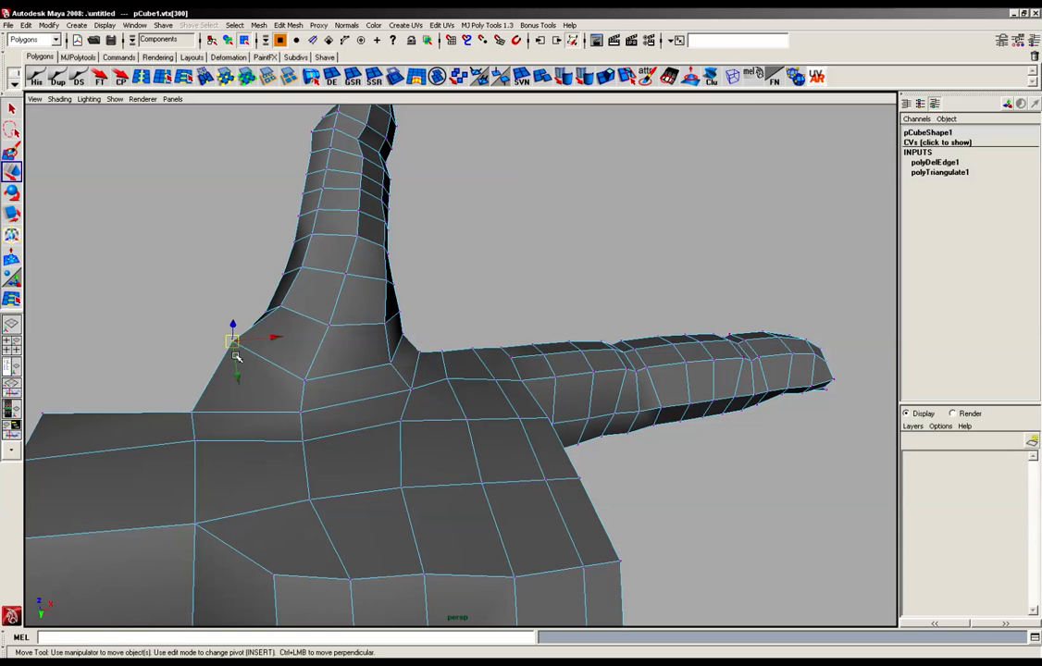
# Shift the vertices on the back of the thumb base toward the wrist to spread the faces more evenly
pyautogui.moveTo(233, 342); pyautogui.dragTo(483, 481)
pyautogui.click(308, 350)
pyautogui.click(325, 310)
pyautogui.click(392, 430)
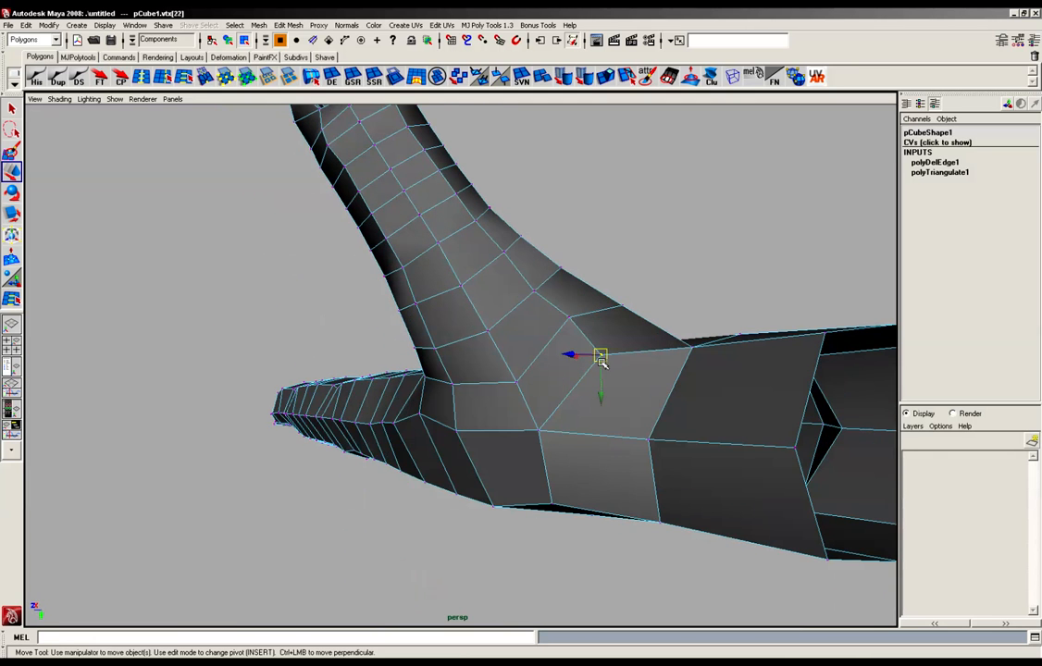
pyautogui.moveTo(601, 360); pyautogui.dragTo(615, 364)
pyautogui.click(570, 319)
pyautogui.moveTo(569, 320); pyautogui.dragTo(576, 331)
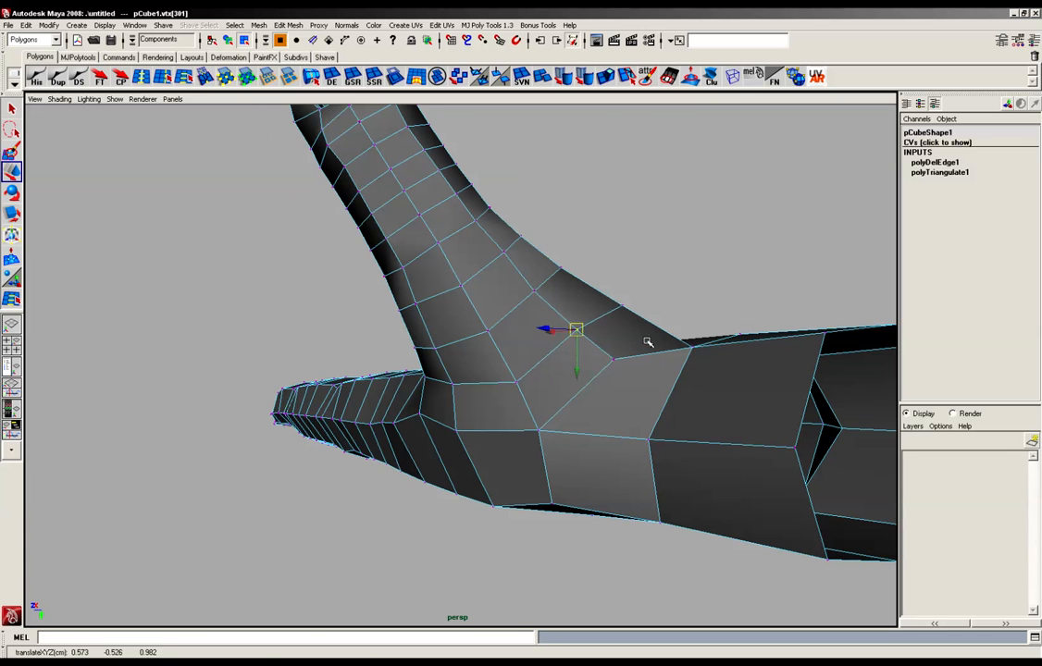
# Reposition the vertices where the thumb mound meets the palm near the wrist
pyautogui.keyDown('alt'); pyautogui.moveTo(647, 342); pyautogui.dragTo(583, 451); pyautogui.keyUp('alt')
pyautogui.click(532, 370)
pyautogui.click(518, 430)
pyautogui.click(595, 408)
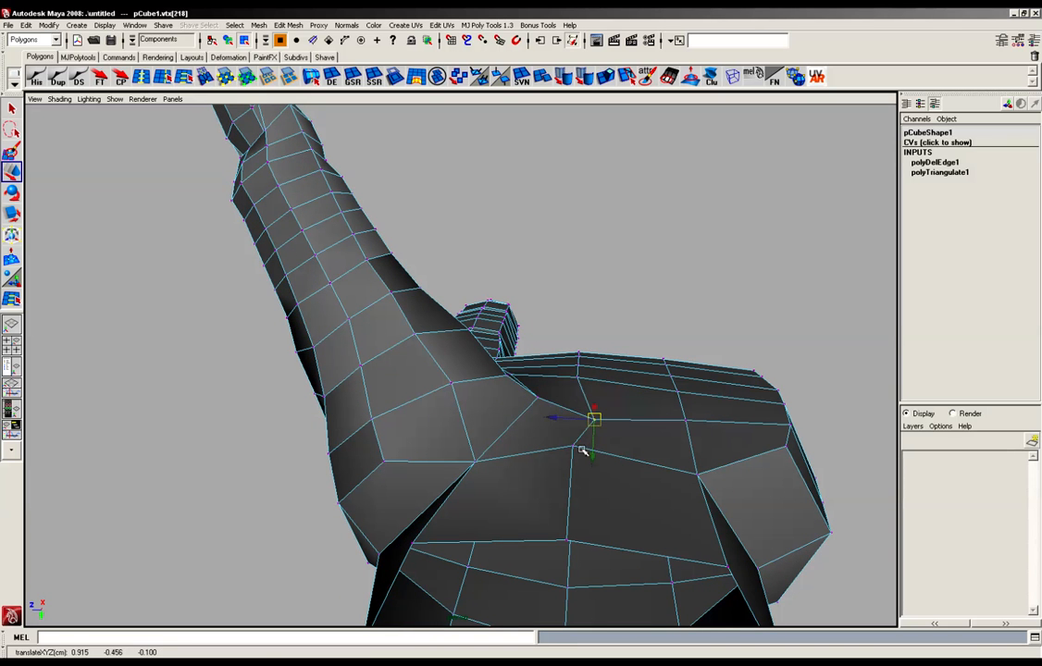
pyautogui.click(573, 464)
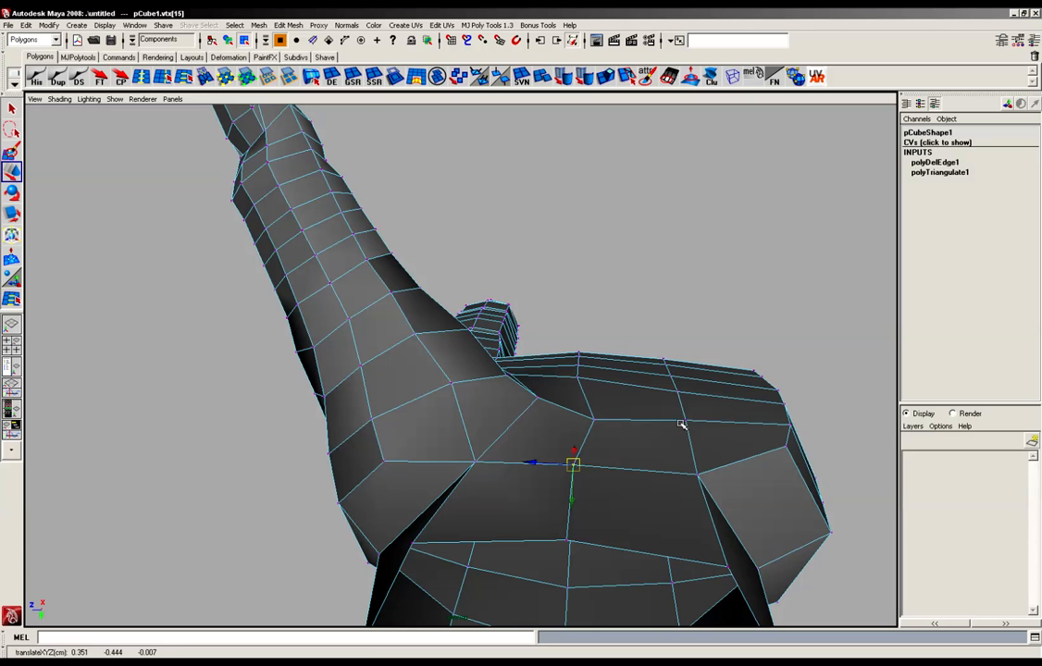
pyautogui.click(652, 457)
# Refine the junction between the thumb base and the wrist by moving its contour vertices
pyautogui.keyDown('alt'); pyautogui.moveTo(640, 408); pyautogui.dragTo(531, 354); pyautogui.keyUp('alt')
pyautogui.click(665, 420)
pyautogui.scroll(2, 355, 365)
pyautogui.moveTo(499, 301); pyautogui.dragTo(330, 304)
pyautogui.click(412, 316)
pyautogui.click(366, 330)
pyautogui.keyDown('alt'); pyautogui.moveTo(415, 335); pyautogui.dragTo(155, 266); pyautogui.keyUp('alt')
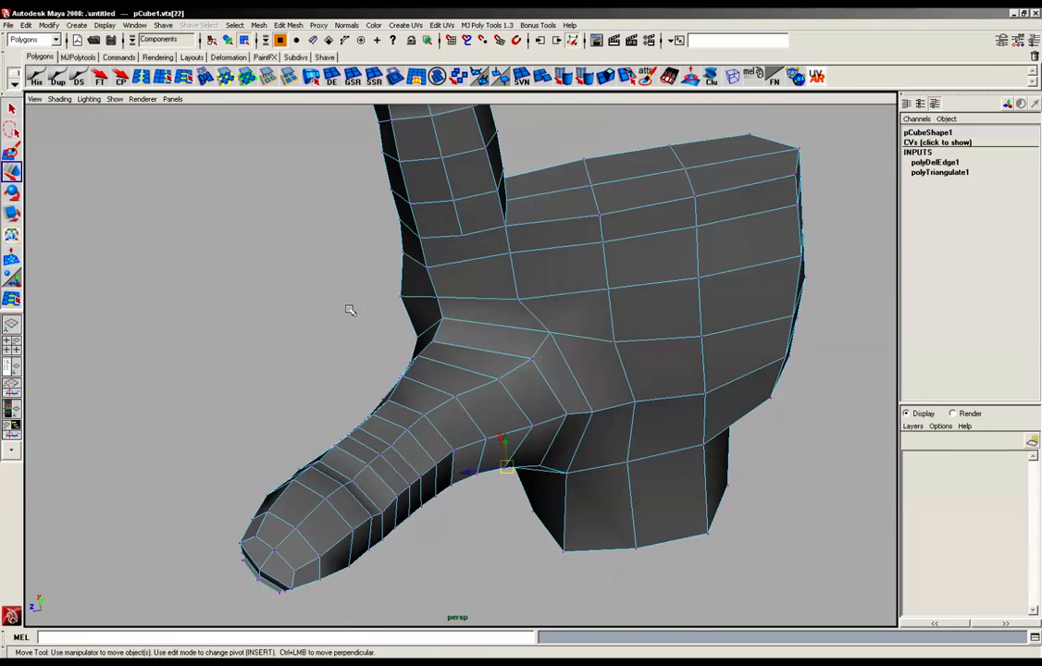
# Adjust the vertices along the side of the hand between the thumb web and the index finger's base
pyautogui.click(446, 320)
pyautogui.keyDown('alt'); pyautogui.moveTo(446, 320); pyautogui.dragTo(451, 411); pyautogui.keyUp('alt')
pyautogui.keyDown('alt'); pyautogui.moveTo(451, 411); pyautogui.dragTo(549, 400, button='right'); pyautogui.keyUp('alt')
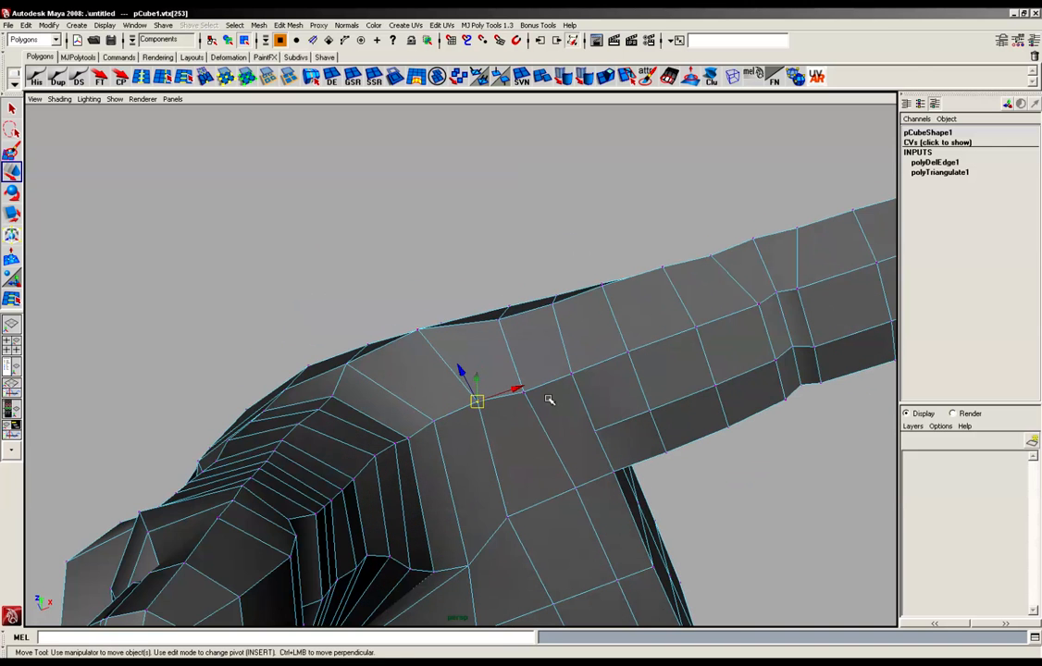
pyautogui.click(419, 329)
pyautogui.moveTo(420, 330)
pyautogui.keyDown('alt'); pyautogui.mouseDown()
pyautogui.moveTo(402, 294)
pyautogui.moveTo(499, 389)
pyautogui.moveTo(467, 416)
pyautogui.moveTo(415, 345)
pyautogui.mouseUp(); pyautogui.keyUp('alt')
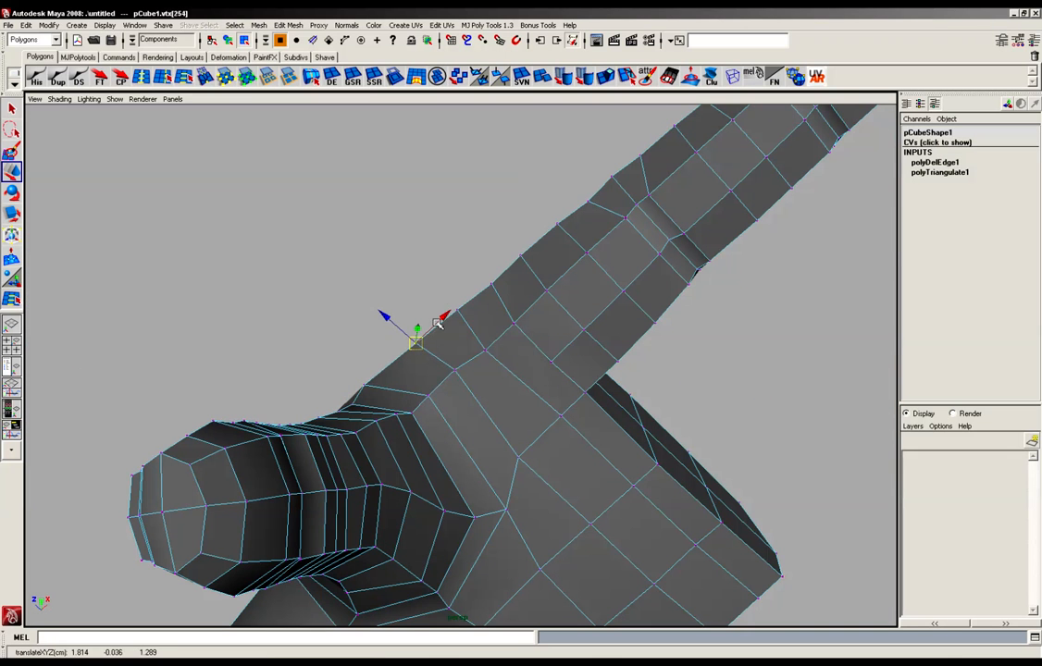
pyautogui.moveTo(446, 290); pyautogui.dragTo(468, 318)
# Move the row of palm vertices just behind the open finger edge to straighten that edge loop
pyautogui.keyDown('alt'); pyautogui.moveTo(467, 319); pyautogui.dragTo(528, 301); pyautogui.keyUp('alt')
pyautogui.click(531, 318)
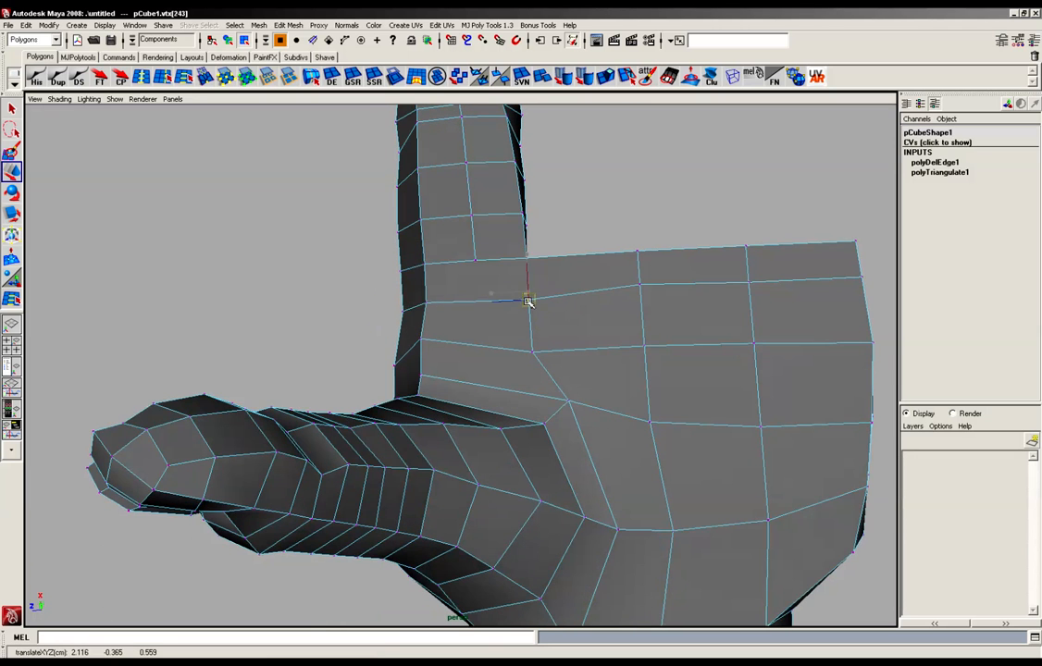
pyautogui.click(637, 291)
pyautogui.click(750, 288)
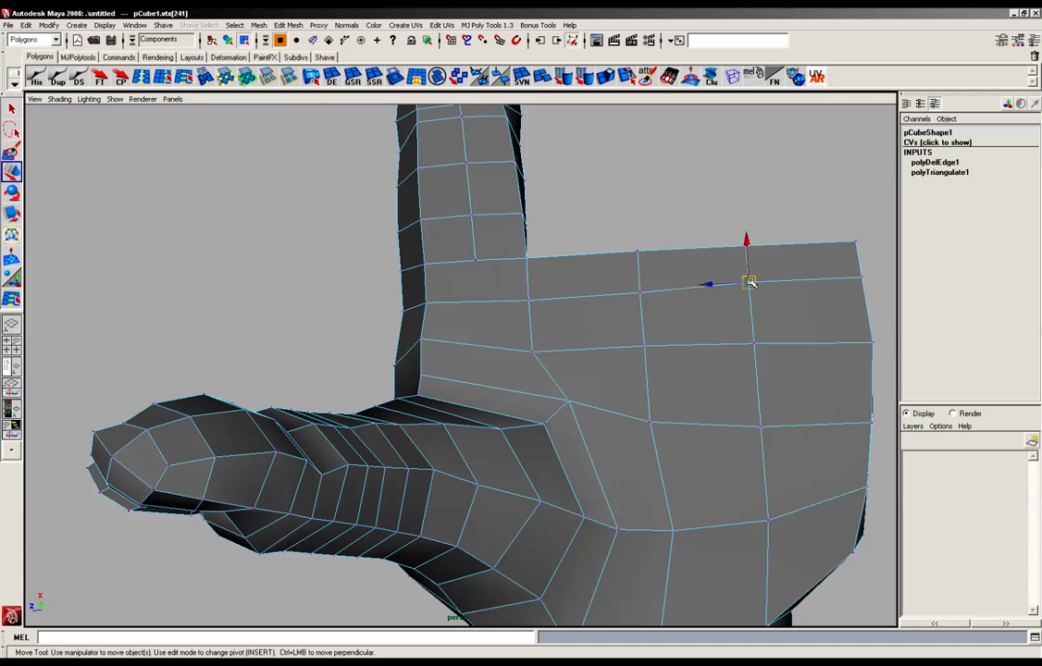
# Raise the vertices on top of the index finger's last knuckle slightly and clear the selection
pyautogui.keyDown('alt'); pyautogui.moveTo(578, 377); pyautogui.dragTo(446, 380, button='right'); pyautogui.keyUp('alt')
pyautogui.keyDown('alt'); pyautogui.moveTo(446, 379); pyautogui.dragTo(558, 461); pyautogui.keyUp('alt')
pyautogui.keyDown('alt'); pyautogui.moveTo(521, 426); pyautogui.dragTo(498, 409); pyautogui.keyUp('alt')
pyautogui.keyDown('alt'); pyautogui.moveTo(498, 409); pyautogui.dragTo(445, 361, button='middle'); pyautogui.keyUp('alt')
pyautogui.moveTo(445, 361)
pyautogui.keyDown('alt'); pyautogui.mouseDown()
pyautogui.moveTo(574, 367)
pyautogui.moveTo(454, 366)
pyautogui.mouseUp(); pyautogui.keyUp('alt')
pyautogui.keyDown('alt'); pyautogui.moveTo(453, 366); pyautogui.dragTo(568, 371, button='right'); pyautogui.keyUp('alt')
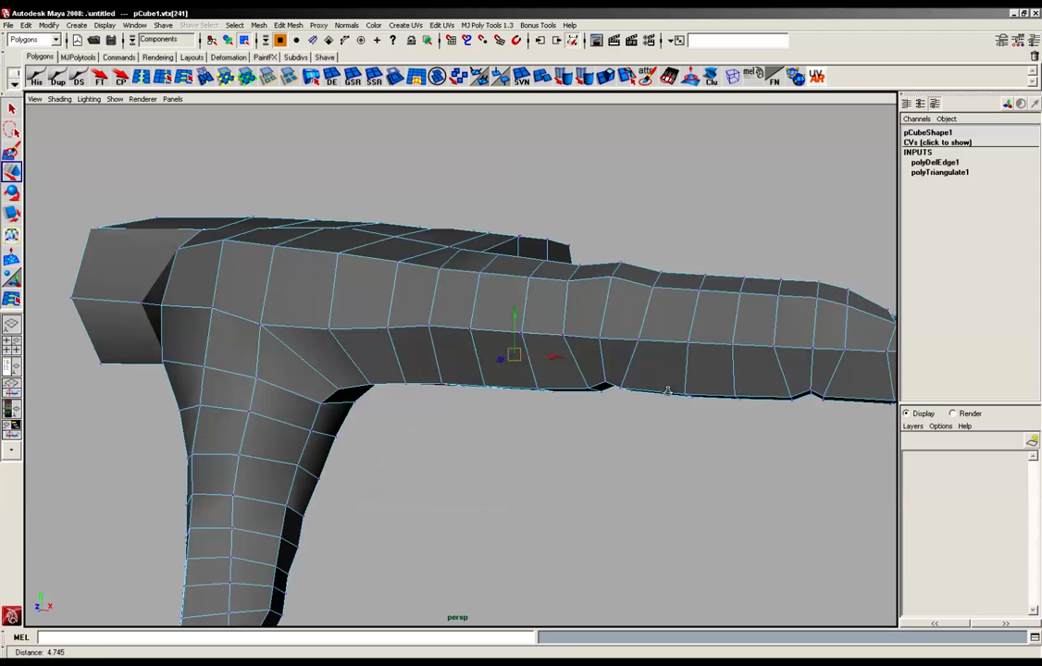
pyautogui.keyDown('alt'); pyautogui.moveTo(568, 371); pyautogui.dragTo(495, 379, button='middle'); pyautogui.keyUp('alt')
pyautogui.keyDown('alt'); pyautogui.moveTo(495, 378); pyautogui.dragTo(473, 391); pyautogui.keyUp('alt')
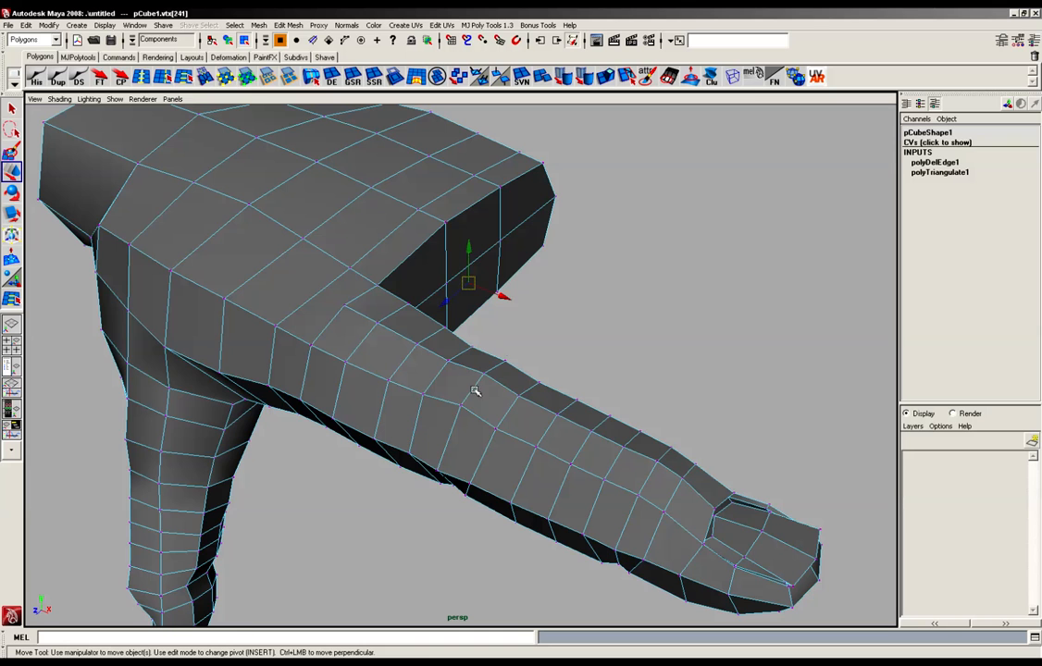
pyautogui.keyDown('alt'); pyautogui.moveTo(564, 381); pyautogui.dragTo(679, 301); pyautogui.keyUp('alt')
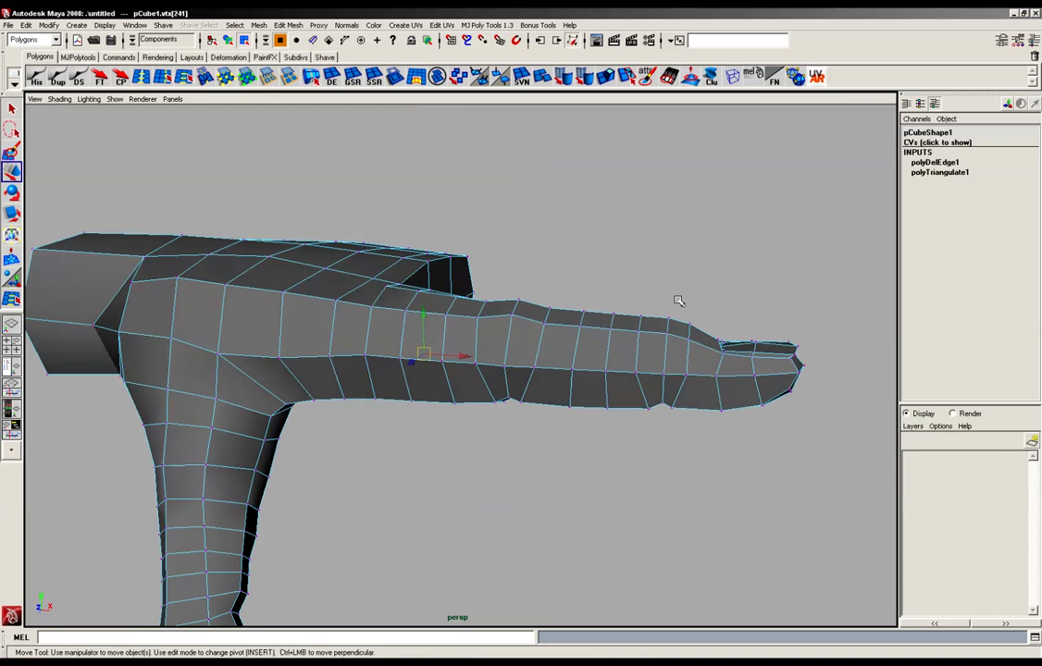
pyautogui.click(667, 318)
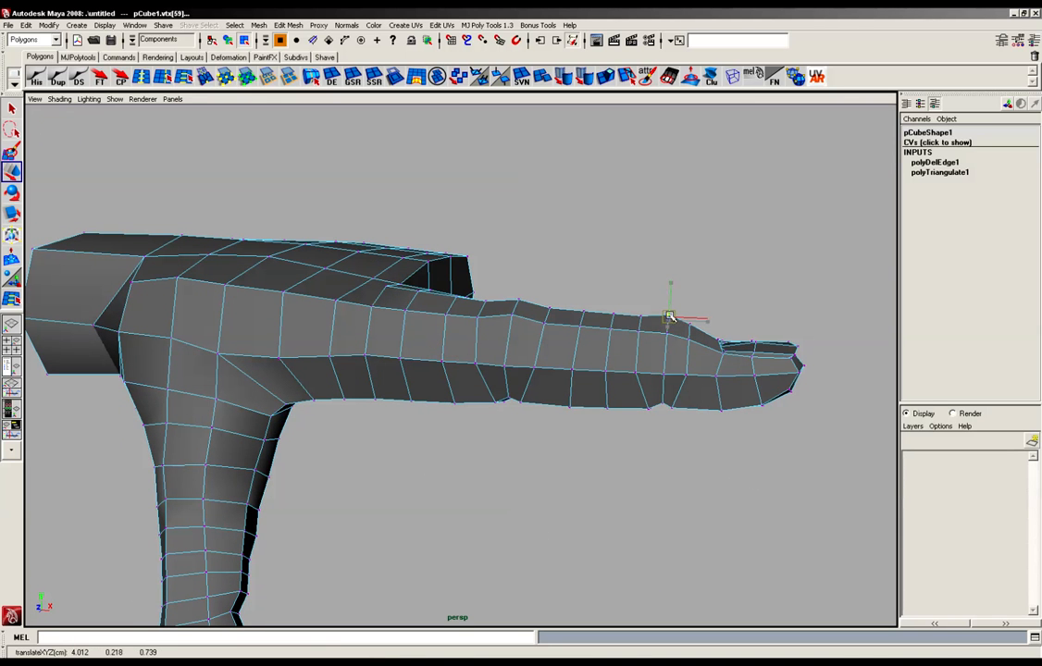
pyautogui.click(621, 238)
# Use the Split Polygon tool to cut an edge from the open finger edge beside the index finger into the back of the hand
pyautogui.keyDown('alt'); pyautogui.moveTo(621, 238); pyautogui.dragTo(484, 353); pyautogui.keyUp('alt')
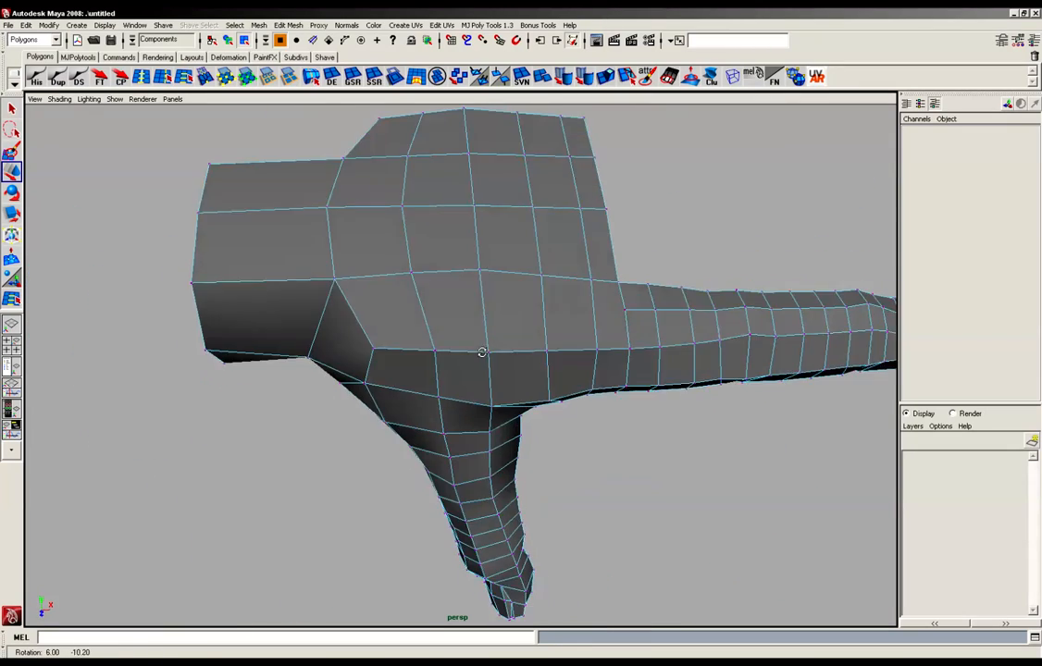
pyautogui.keyDown('alt'); pyautogui.moveTo(484, 353); pyautogui.dragTo(447, 348, button='middle'); pyautogui.keyUp('alt')
pyautogui.keyDown('alt'); pyautogui.moveTo(447, 348); pyautogui.dragTo(542, 449); pyautogui.keyUp('alt')
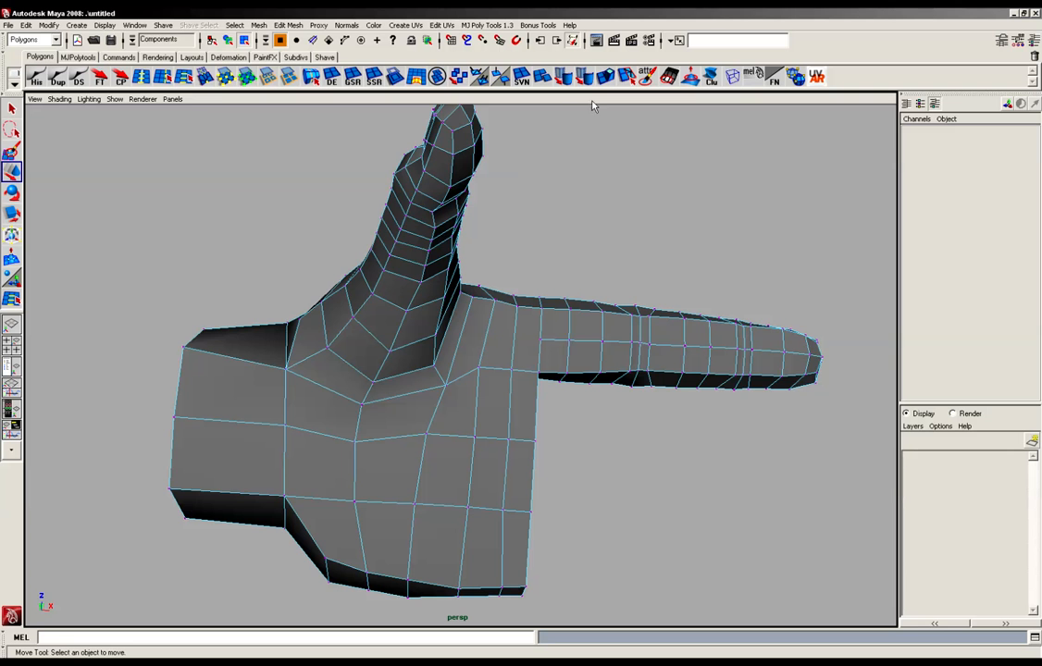
pyautogui.click(627, 77)
pyautogui.keyDown('alt'); pyautogui.moveTo(575, 411); pyautogui.dragTo(482, 342); pyautogui.keyUp('alt')
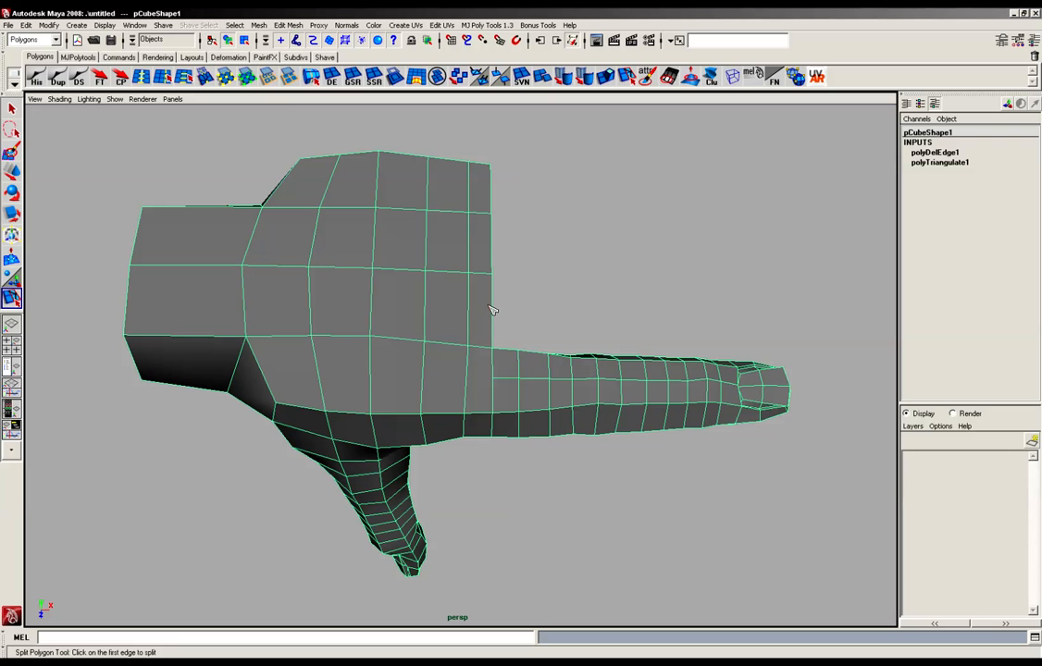
pyautogui.click(492, 308)
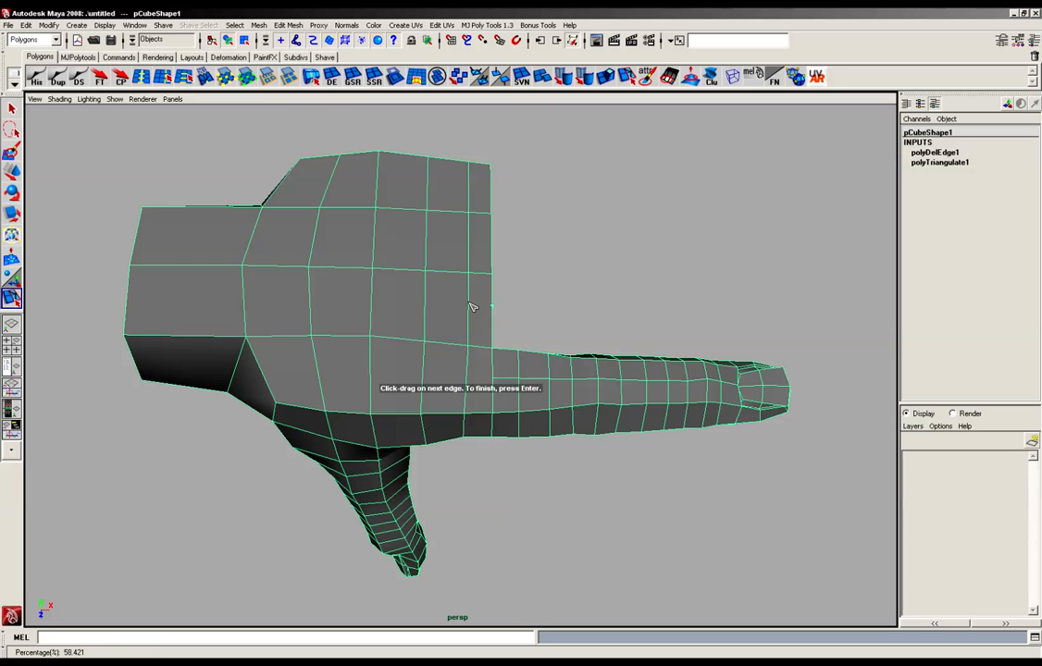
pyautogui.click(424, 303)
pyautogui.click(374, 302)
pyautogui.press('Return')
# Split the two palm columns nearest the index finger lengthwise from the open finger edge, at 50% of each crossed edge
pyautogui.keyDown('alt'); pyautogui.moveTo(376, 304); pyautogui.dragTo(445, 254); pyautogui.keyUp('alt')
pyautogui.keyDown('alt'); pyautogui.moveTo(469, 427); pyautogui.dragTo(509, 377); pyautogui.keyUp('alt')
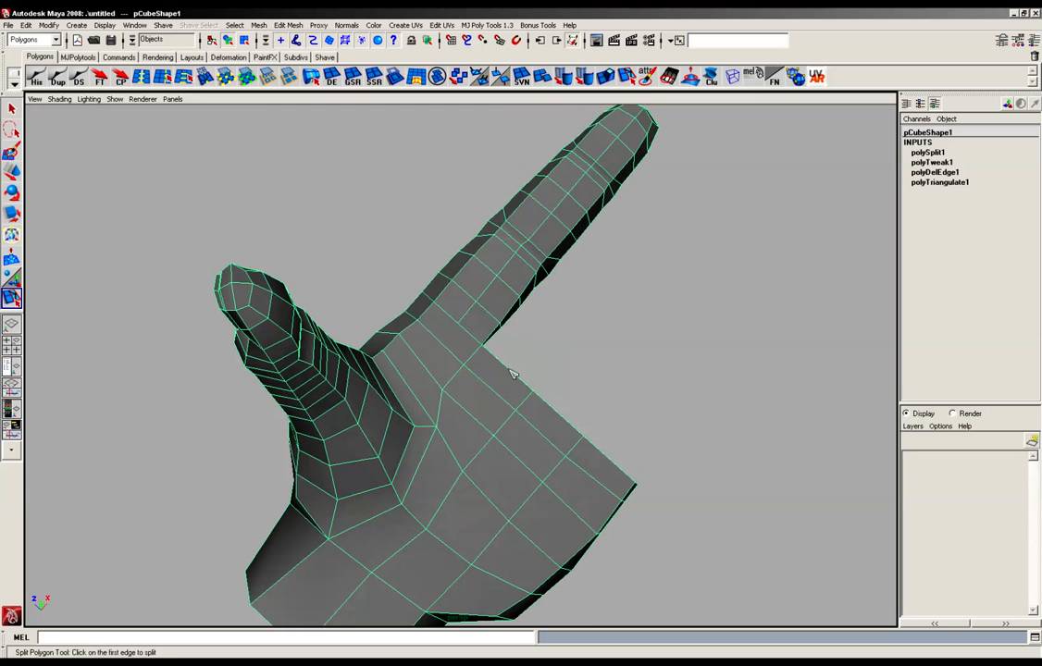
pyautogui.click(496, 389)
pyautogui.click(491, 390)
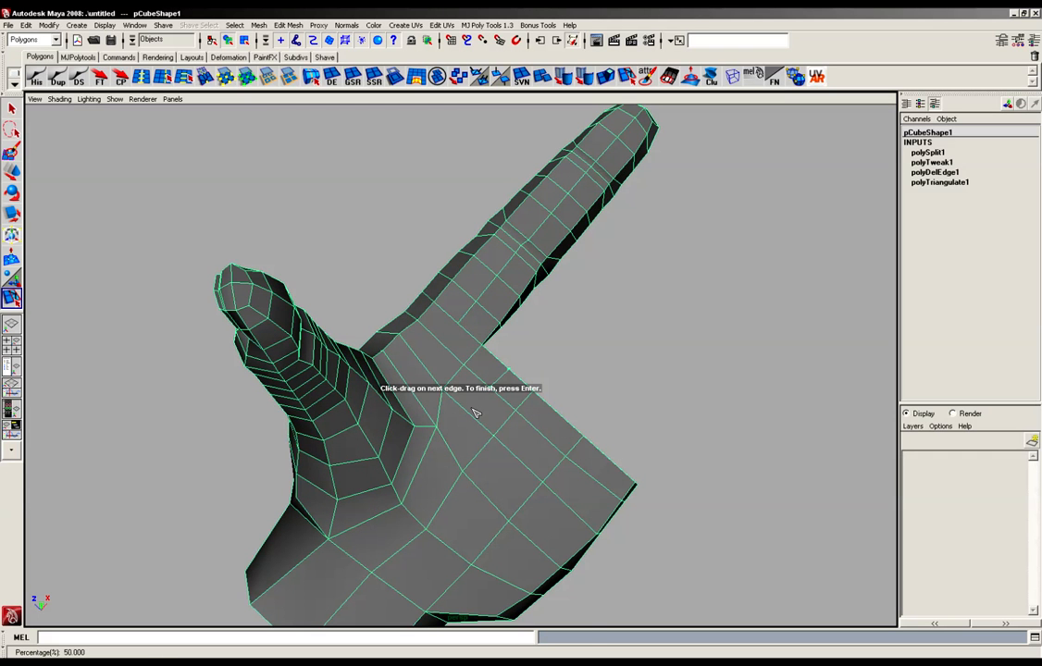
pyautogui.press('Return')
pyautogui.click(542, 432)
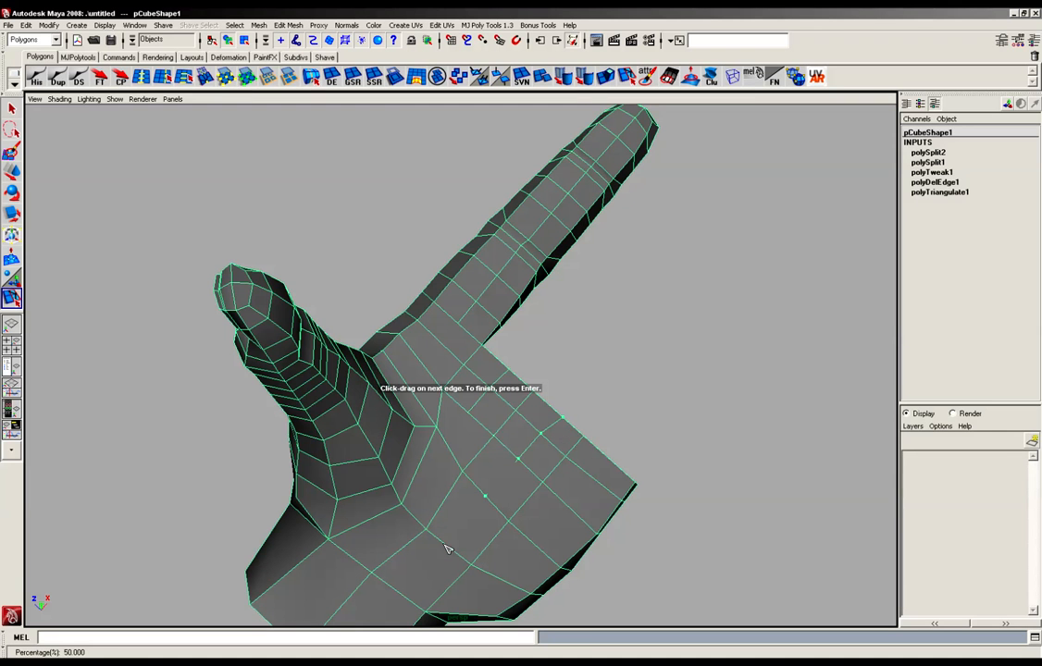
pyautogui.press('Return')
pyautogui.keyDown('alt'); pyautogui.moveTo(467, 549); pyautogui.dragTo(516, 421); pyautogui.keyUp('alt')
pyautogui.click(536, 404)
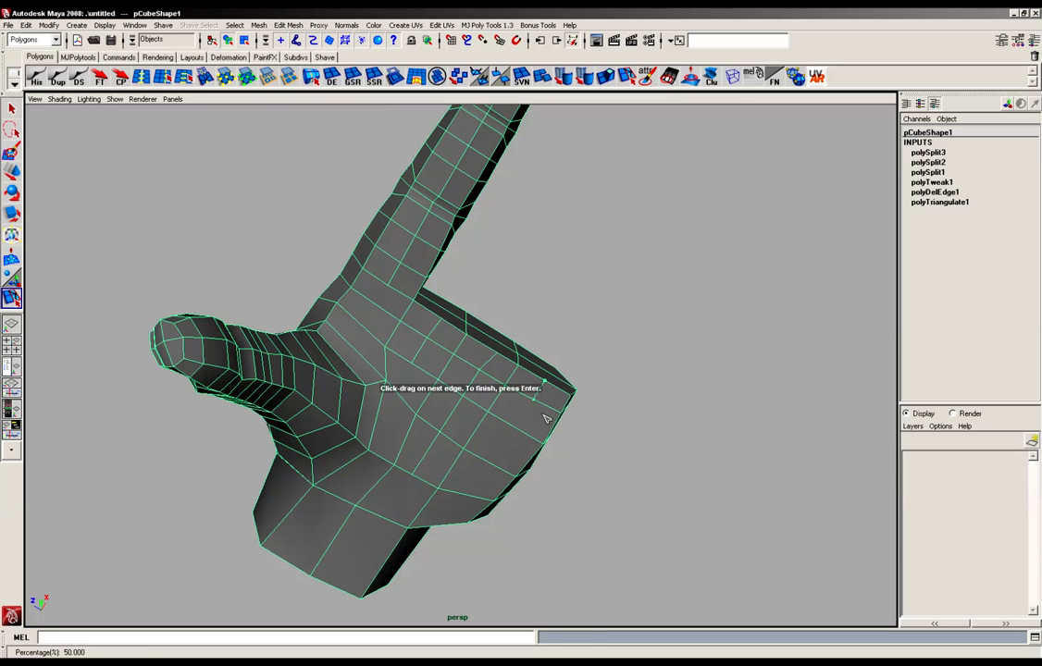
pyautogui.press('Return')
pyautogui.hotkey('ctrl', 'z')
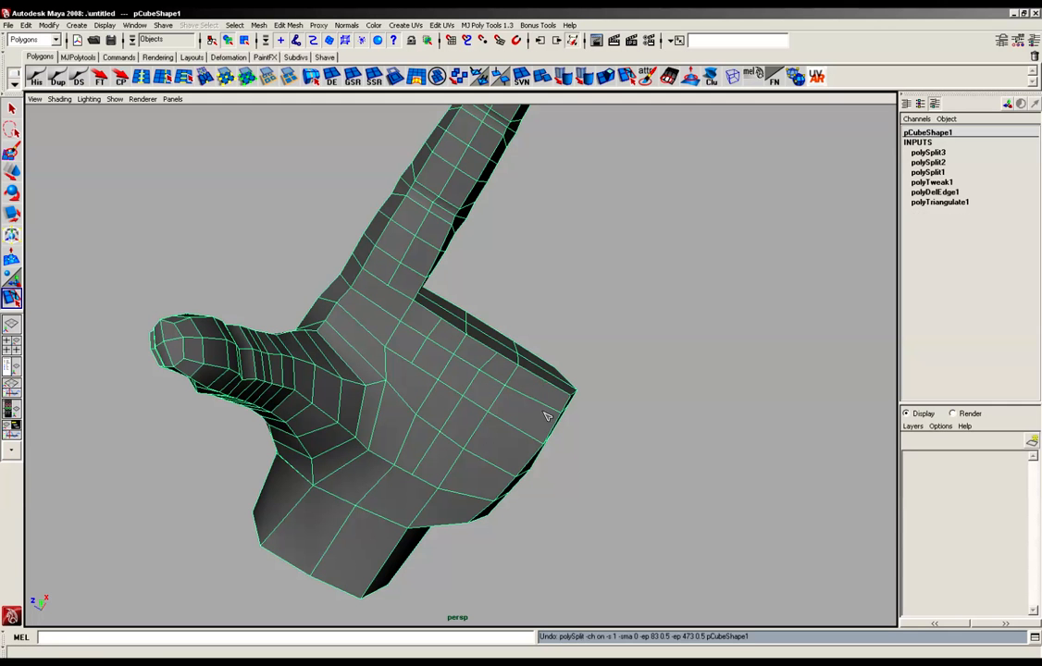
# Split the middle column on the back of the hand lengthwise from the open finger edge, at 50% of each crossed edge
pyautogui.keyDown('alt'); pyautogui.moveTo(549, 415); pyautogui.dragTo(490, 400); pyautogui.keyUp('alt')
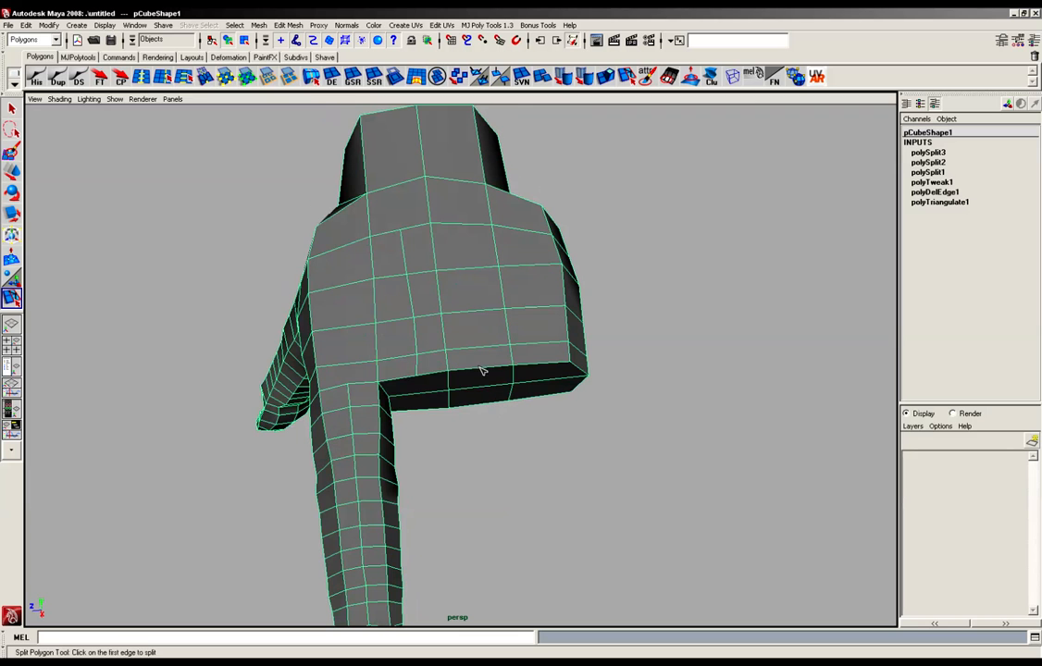
pyautogui.click(482, 370)
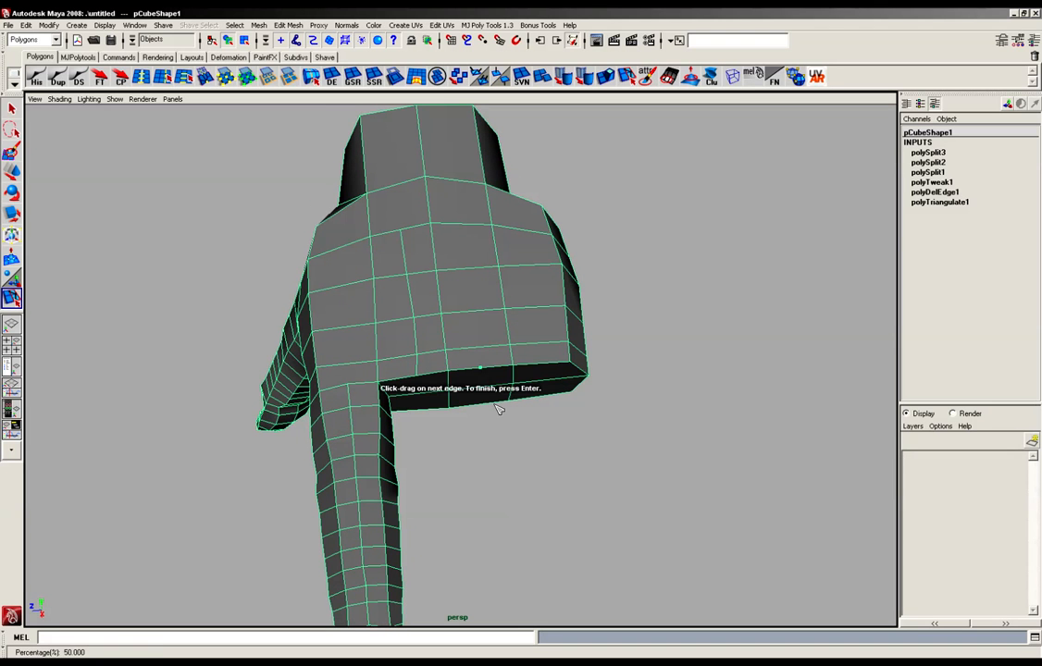
pyautogui.click(478, 347)
pyautogui.press('Return')
# Examine the split columns on the back of the hand from the side, the front and above
pyautogui.keyDown('alt'); pyautogui.moveTo(523, 349); pyautogui.dragTo(456, 388); pyautogui.keyUp('alt')
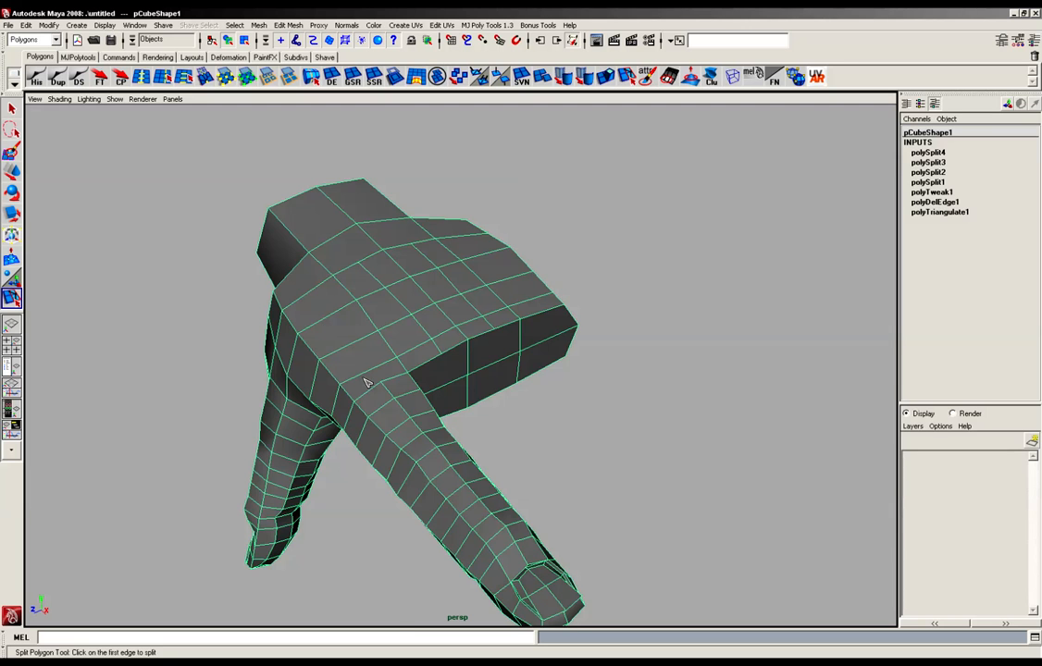
pyautogui.keyDown('alt'); pyautogui.moveTo(307, 231); pyautogui.dragTo(479, 411); pyautogui.keyUp('alt')
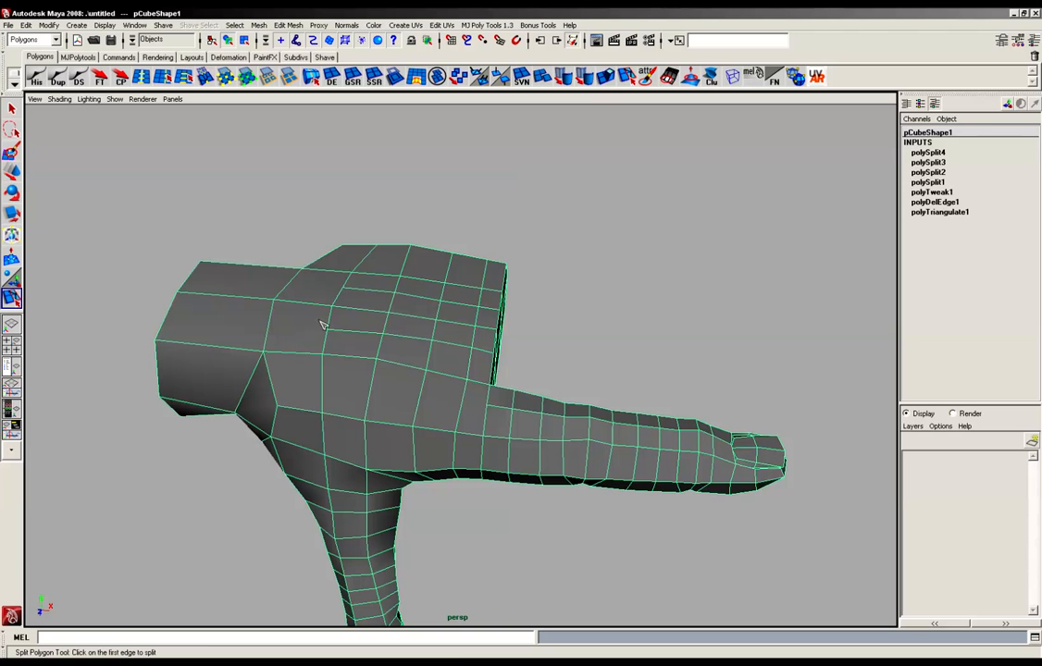
pyautogui.keyDown('alt'); pyautogui.moveTo(307, 332); pyautogui.dragTo(435, 347); pyautogui.keyUp('alt')
pyautogui.keyDown('alt'); pyautogui.moveTo(435, 347); pyautogui.dragTo(356, 349, button='right'); pyautogui.keyUp('alt')
pyautogui.keyDown('alt'); pyautogui.moveTo(356, 348); pyautogui.dragTo(263, 363); pyautogui.keyUp('alt')
pyautogui.keyDown('alt'); pyautogui.moveTo(263, 363); pyautogui.dragTo(403, 359, button='right'); pyautogui.keyUp('alt')
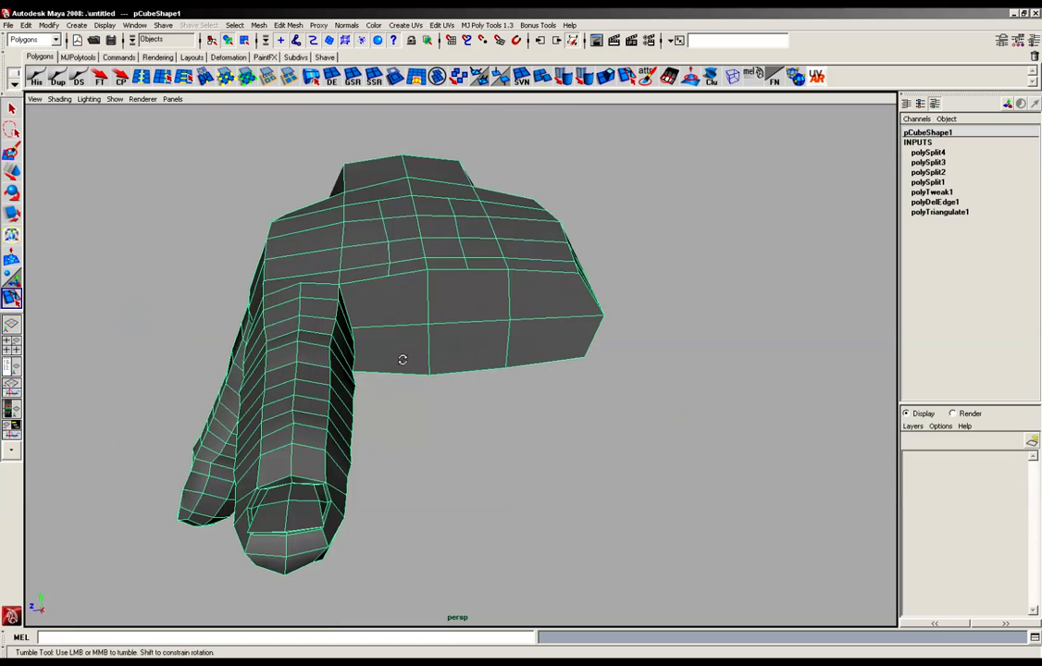
pyautogui.keyDown('alt'); pyautogui.moveTo(403, 359); pyautogui.dragTo(360, 356); pyautogui.keyUp('alt')
pyautogui.keyDown('alt'); pyautogui.moveTo(33, 274); pyautogui.dragTo(14, 259); pyautogui.keyUp('alt')
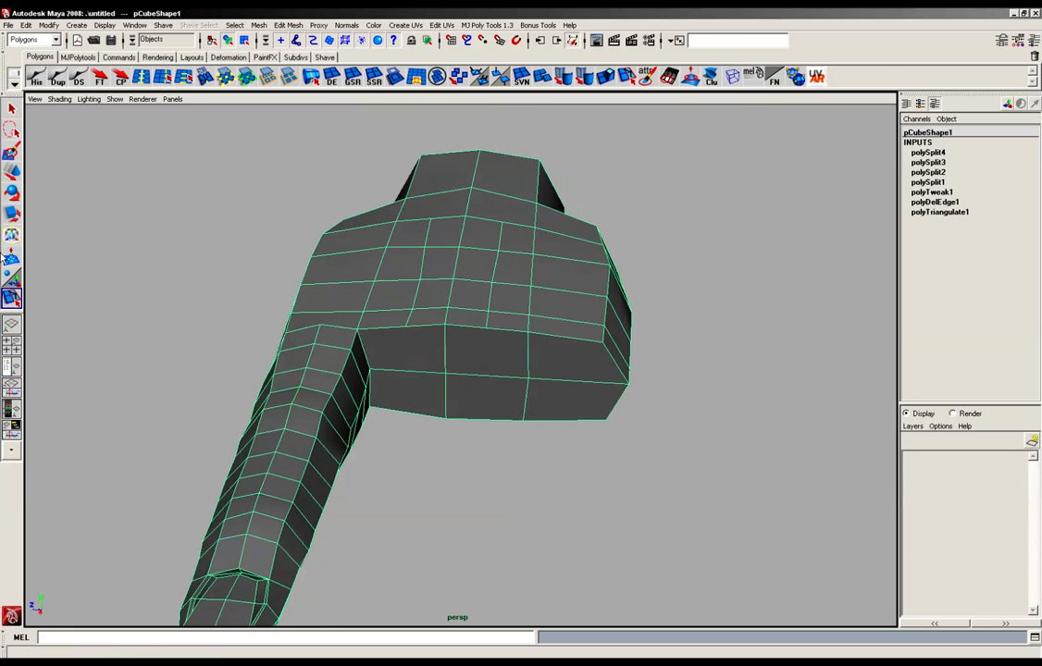
# Lower the middle column-boundary vertices at the open finger edge and adjust the neighbouring vertices toward the index finger to shape the first knuckle
pyautogui.click(12, 172)
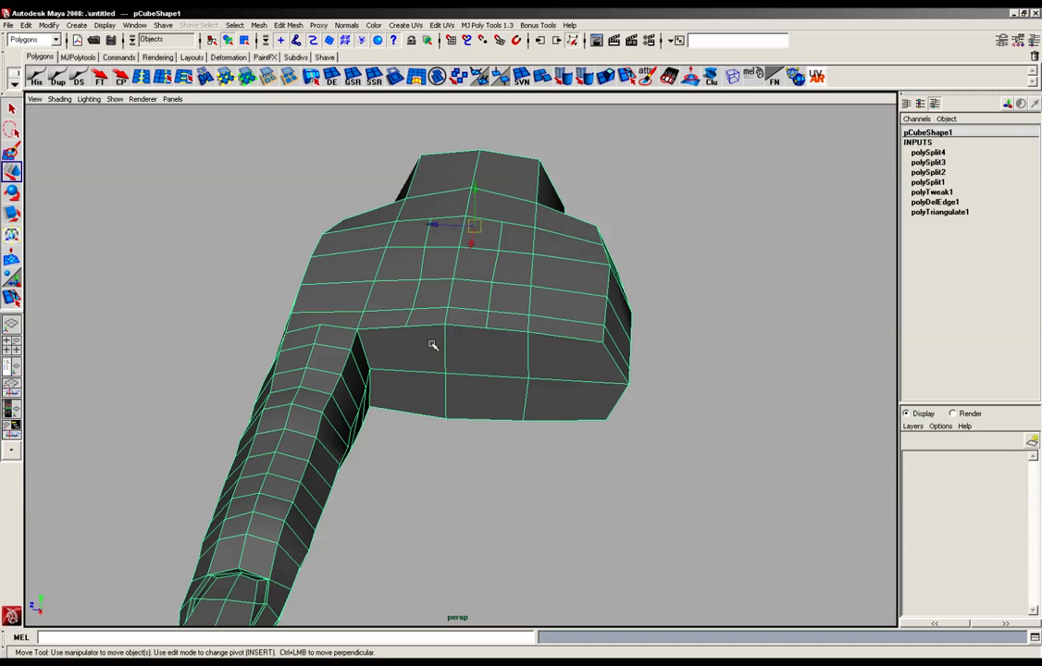
pyautogui.moveTo(432, 345); pyautogui.dragTo(435, 352, button='right')
pyautogui.click(446, 325)
pyautogui.keyDown('alt'); pyautogui.moveTo(459, 373); pyautogui.dragTo(462, 332); pyautogui.keyUp('alt')
pyautogui.moveTo(443, 294)
pyautogui.mouseDown()
pyautogui.moveTo(443, 307)
pyautogui.moveTo(445, 294)
pyautogui.mouseUp()
pyautogui.click(463, 488)
pyautogui.click(446, 322)
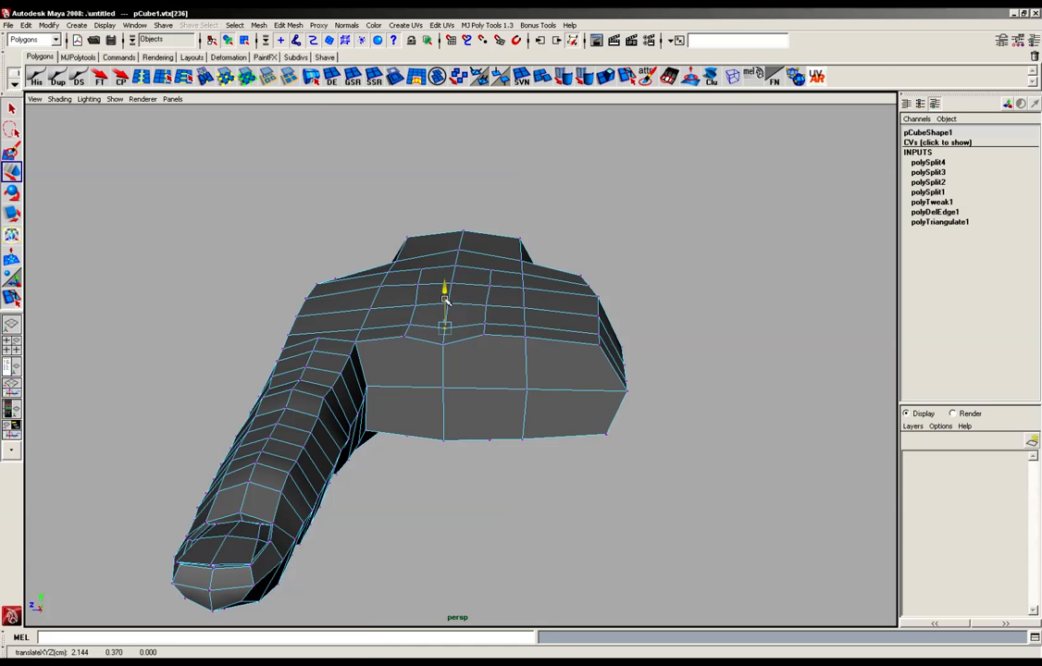
pyautogui.click(409, 324)
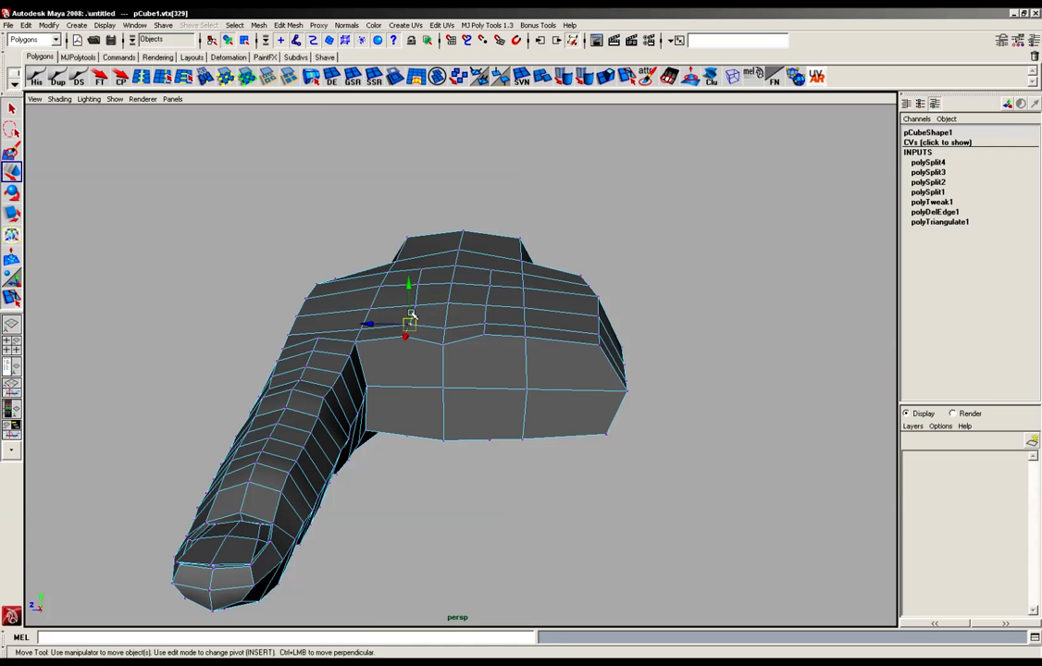
pyautogui.click(357, 343)
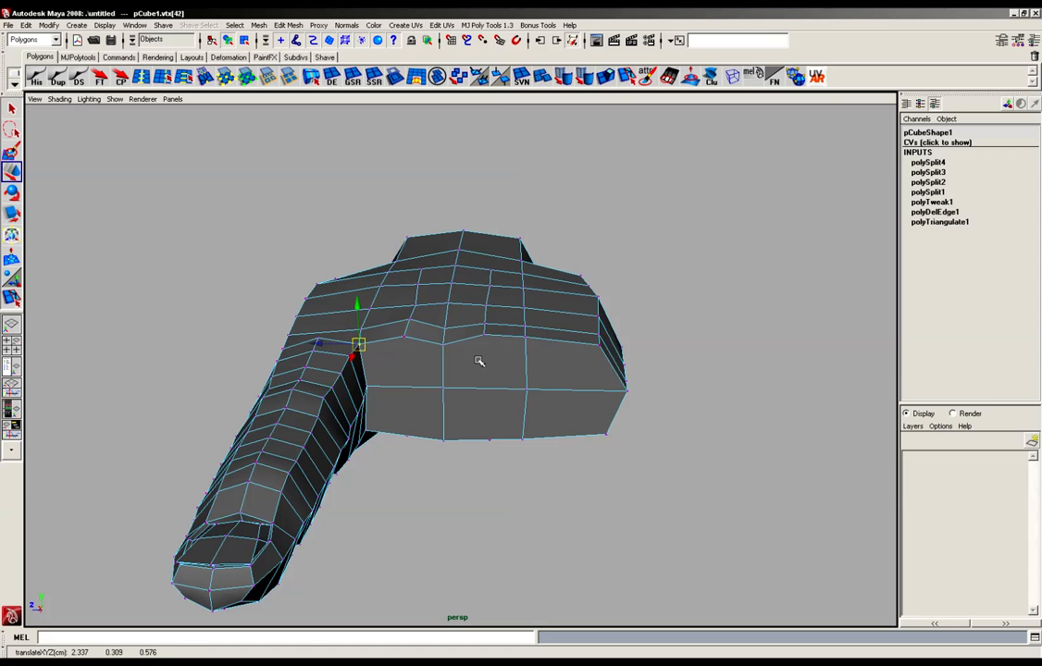
# Lower the boundary vertices between the second knuckle and the outermost column at the open finger edge
pyautogui.click(525, 341)
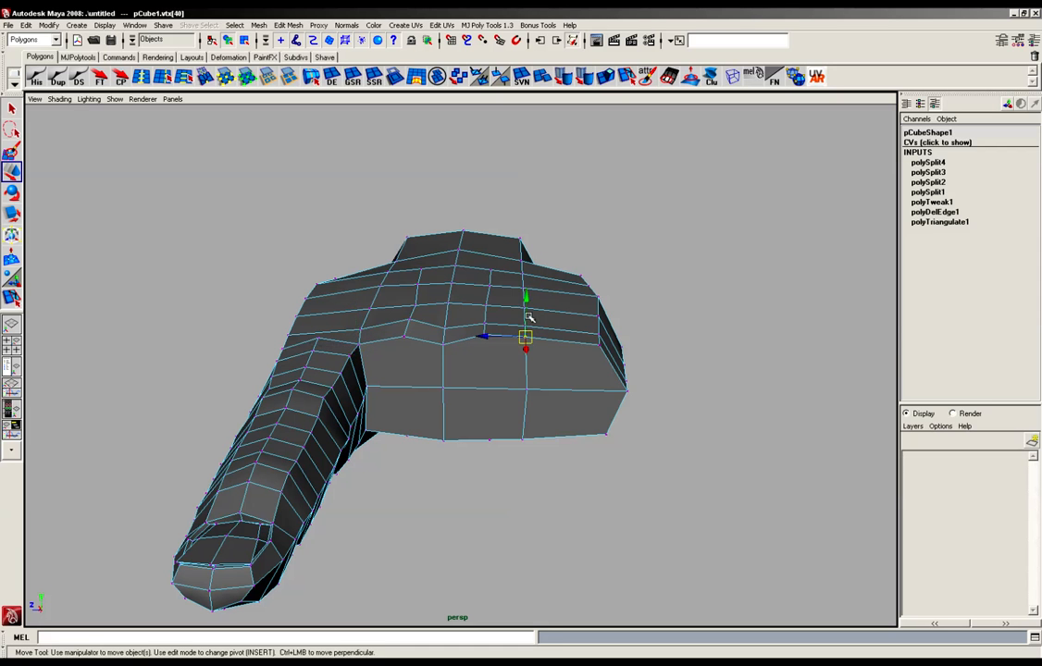
pyautogui.click(525, 319)
pyautogui.click(525, 327)
pyautogui.click(525, 314)
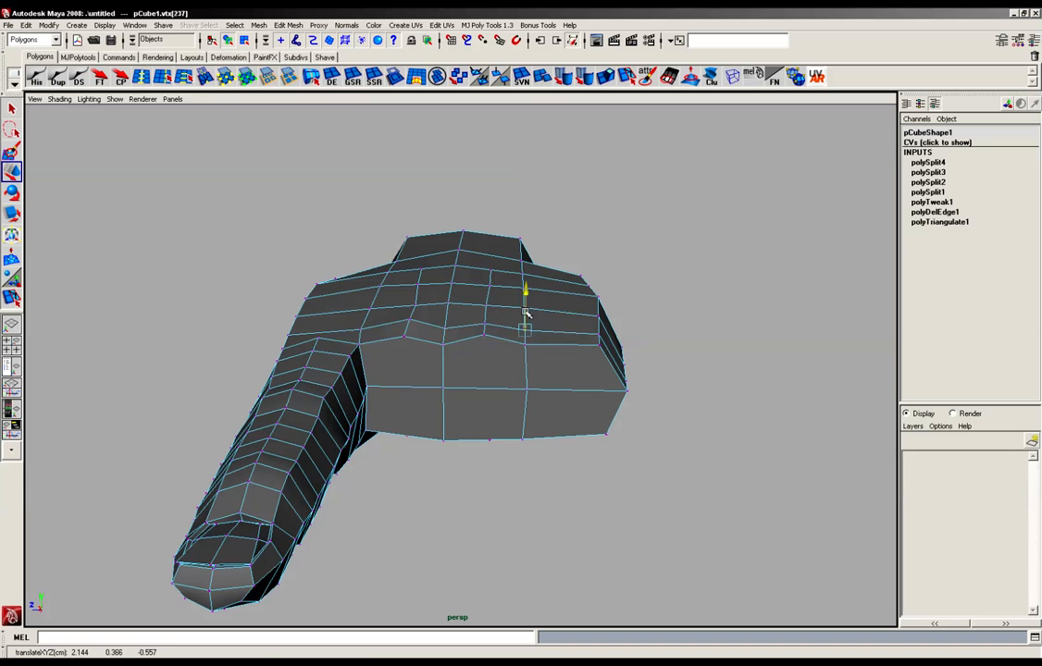
# Raise the vertices along the second knuckle's centre line across the back of the hand to form a soft ridge
pyautogui.keyDown('alt'); pyautogui.moveTo(532, 352); pyautogui.dragTo(388, 361); pyautogui.keyUp('alt')
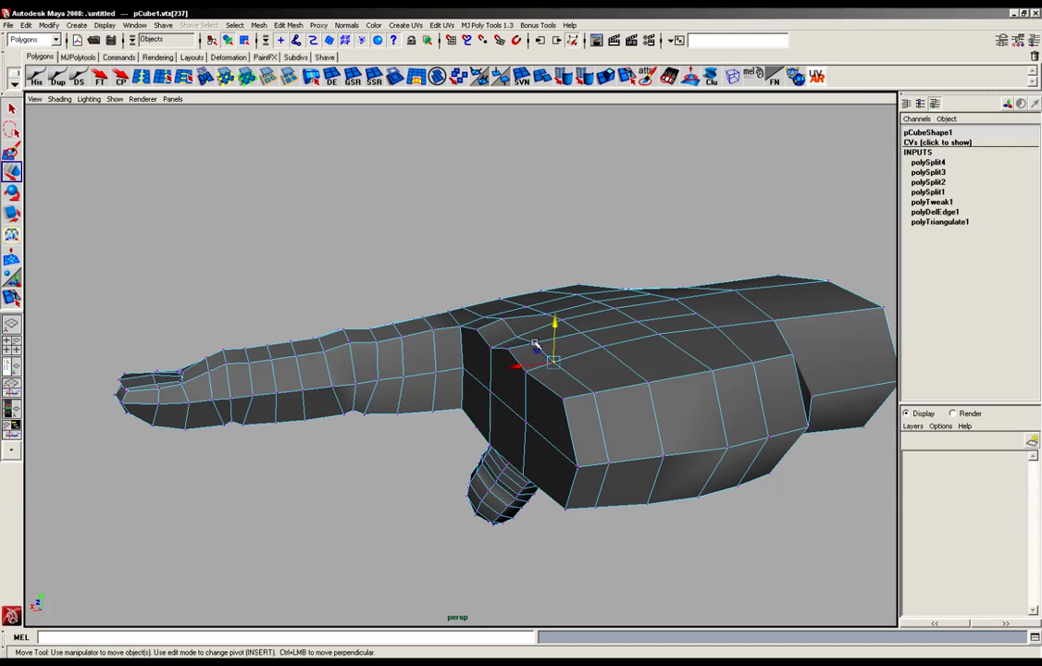
pyautogui.click(534, 335)
pyautogui.click(535, 310)
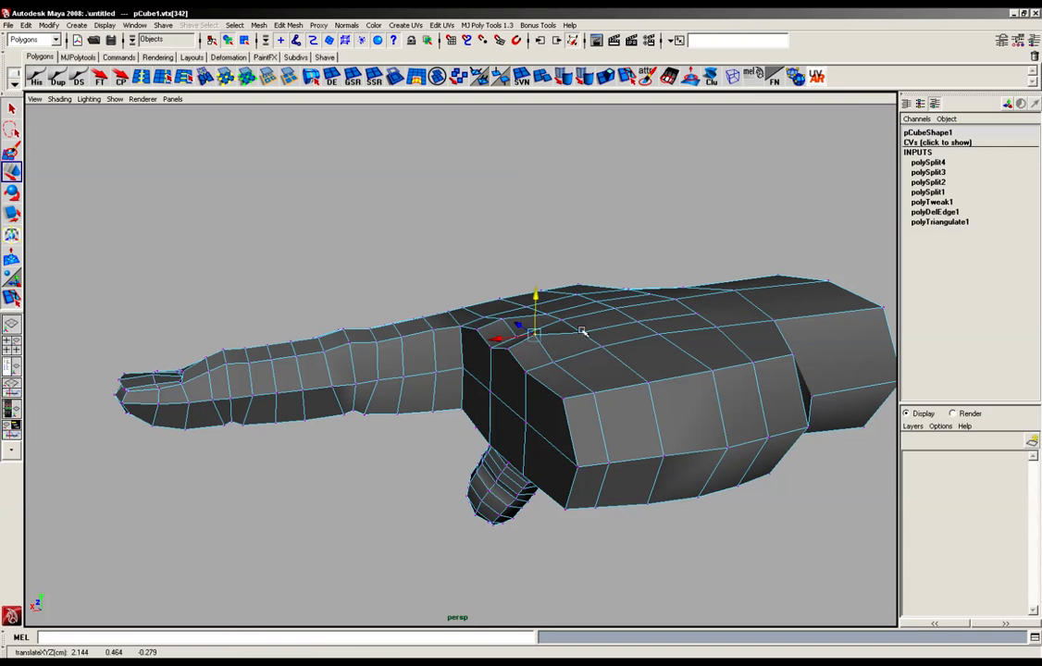
pyautogui.click(576, 327)
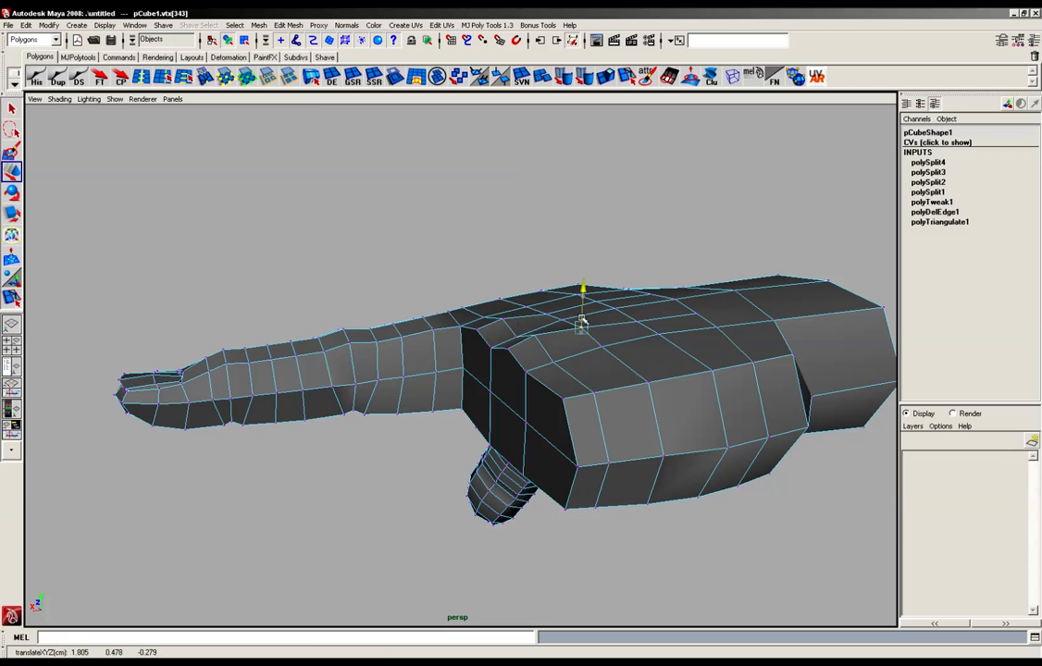
pyautogui.click(638, 313)
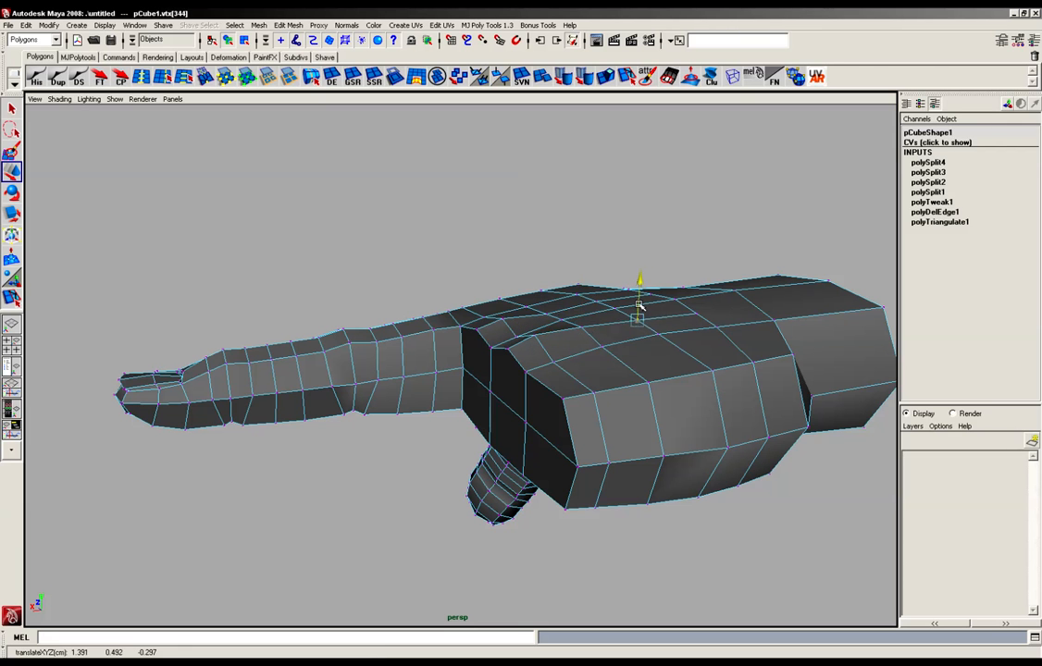
pyautogui.click(696, 313)
pyautogui.moveTo(674, 312)
pyautogui.keyDown('alt'); pyautogui.mouseDown()
pyautogui.moveTo(715, 361)
pyautogui.moveTo(658, 318)
pyautogui.mouseUp(); pyautogui.keyUp('alt')
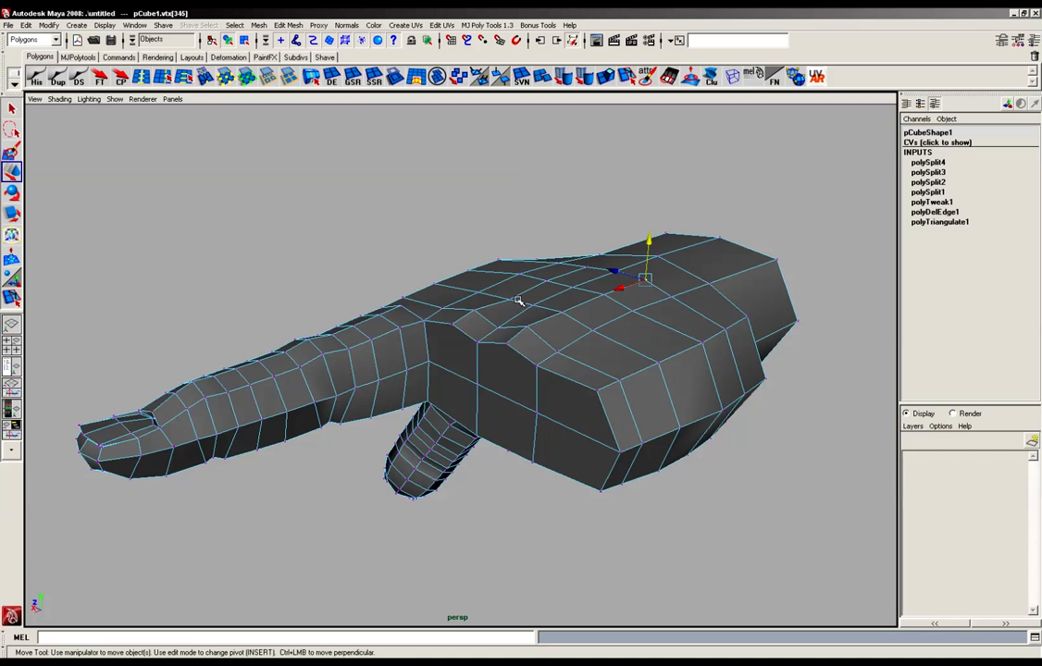
# Lower the vertices along the column lines between the knuckles to form shallow grooves on the back of the hand
pyautogui.keyDown('alt'); pyautogui.moveTo(512, 301); pyautogui.dragTo(606, 348); pyautogui.keyUp('alt')
pyautogui.click(578, 307)
pyautogui.click(648, 320)
pyautogui.click(561, 254)
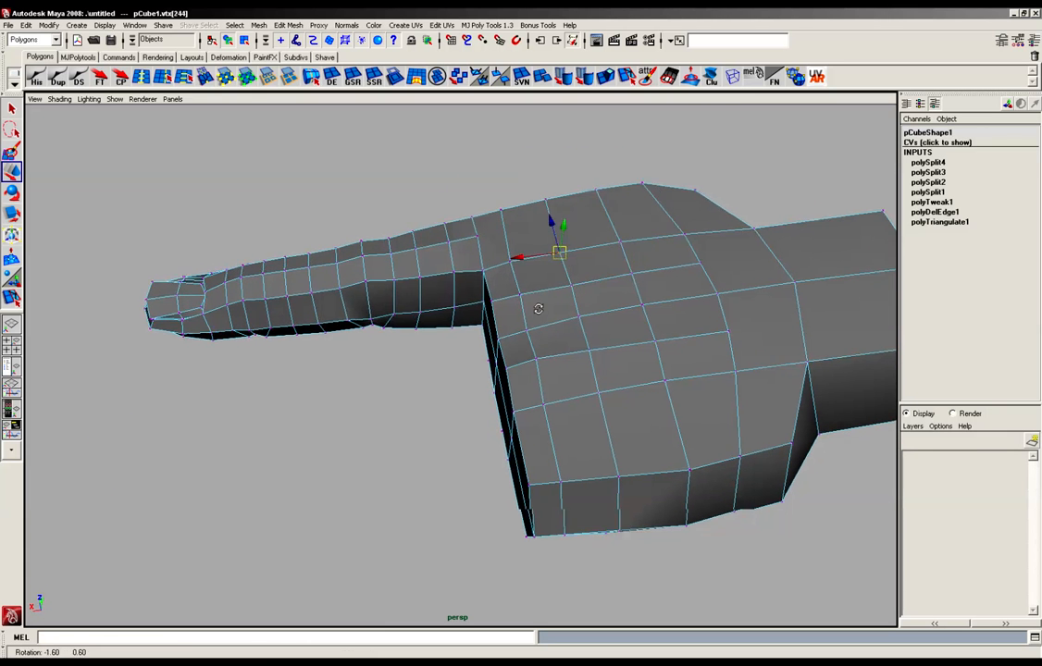
pyautogui.keyDown('alt'); pyautogui.moveTo(536, 304); pyautogui.dragTo(480, 287); pyautogui.keyUp('alt')
pyautogui.moveTo(394, 247); pyautogui.dragTo(394, 250)
pyautogui.click(413, 255)
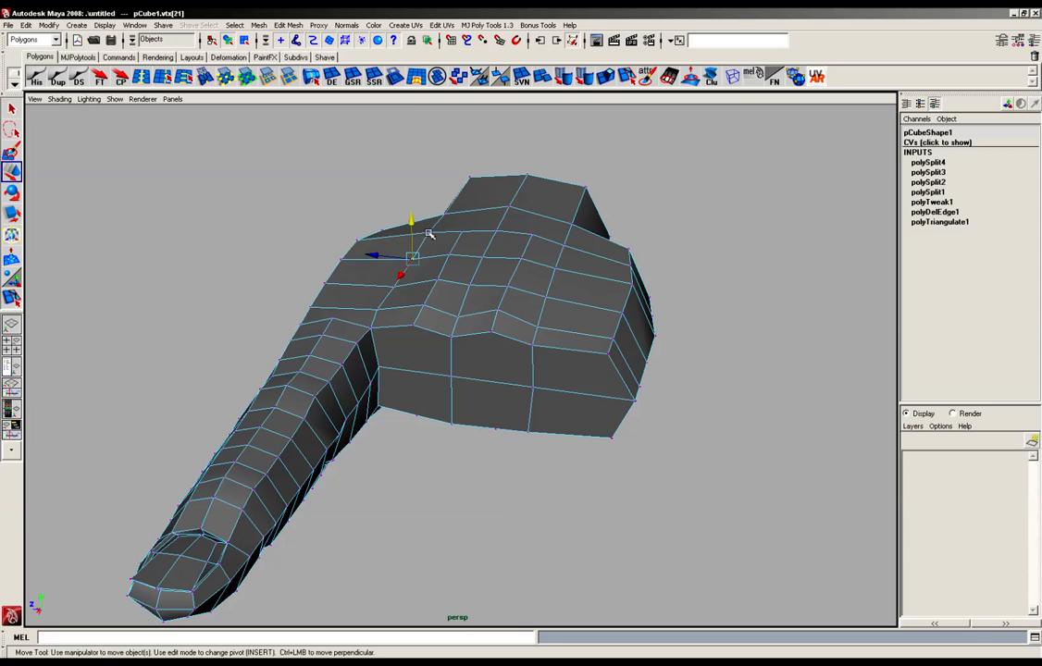
pyautogui.click(429, 235)
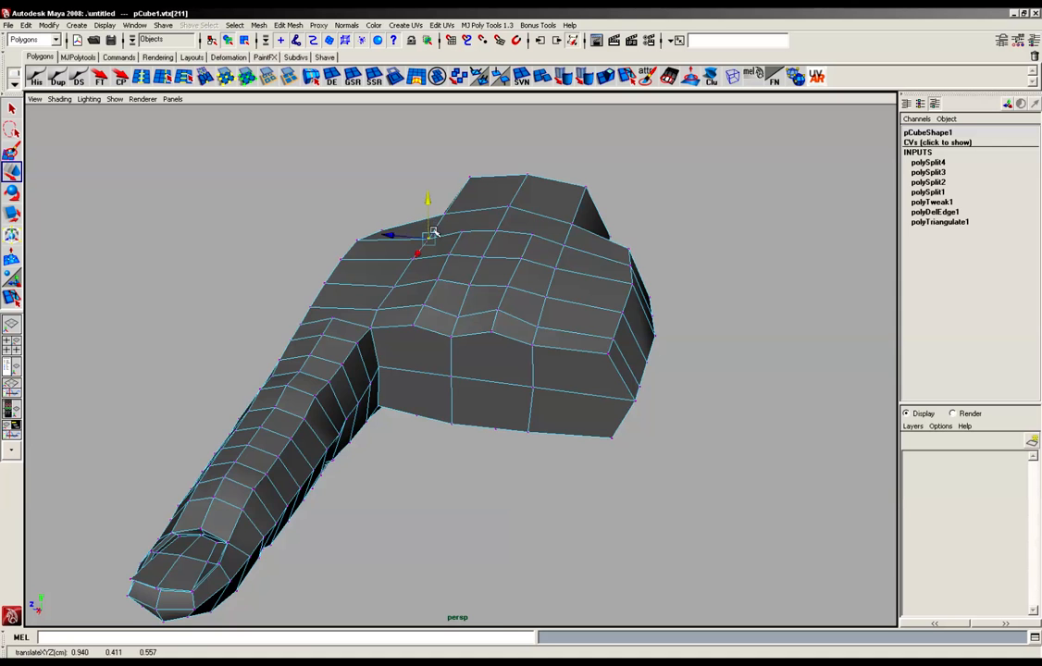
# Raise the two column-boundary edges on the palm side of the open finger edge to form grooves between the finger bases
pyautogui.keyDown('alt'); pyautogui.moveTo(430, 228); pyautogui.dragTo(435, 401); pyautogui.keyUp('alt')
pyautogui.click(436, 399)
pyautogui.moveTo(436, 406); pyautogui.dragTo(440, 378, button='right')
pyautogui.click(694, 502)
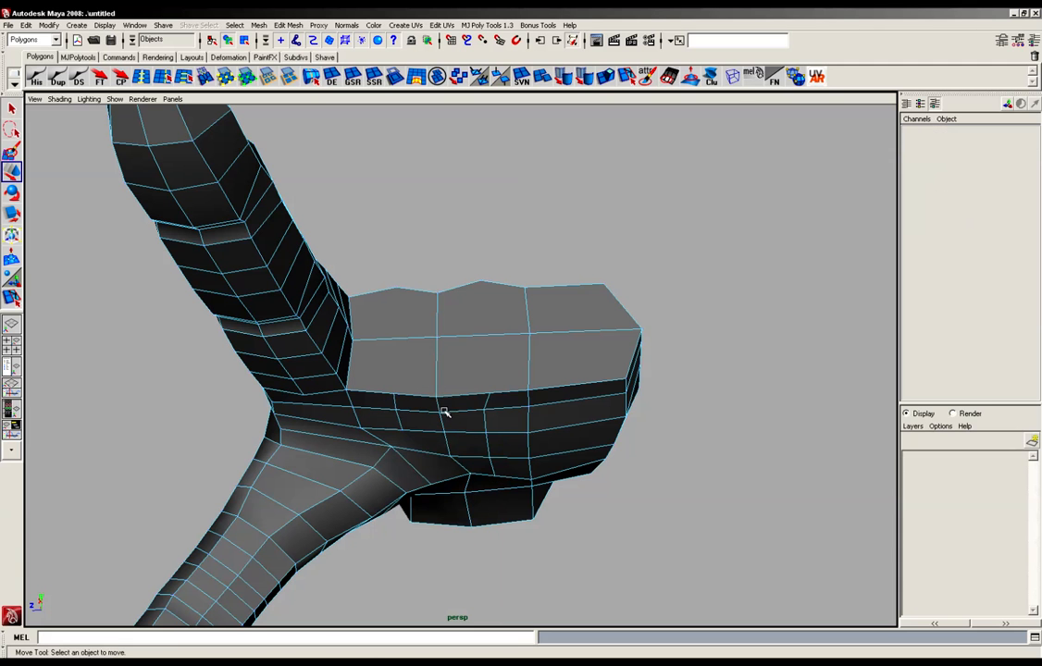
pyautogui.click(440, 406)
pyautogui.click(526, 398)
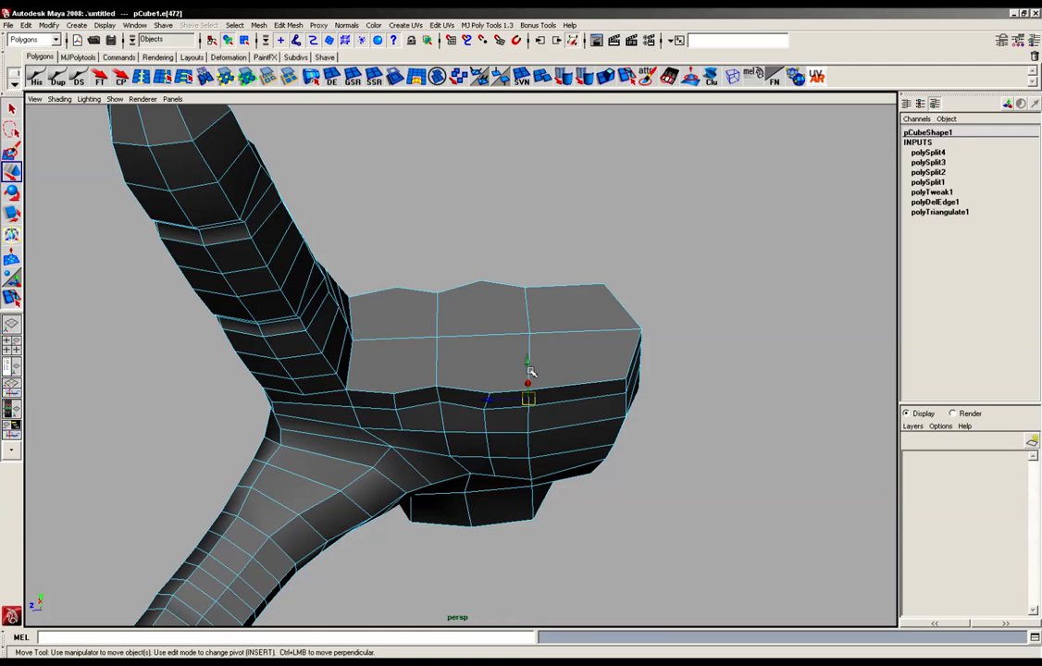
pyautogui.moveTo(528, 365)
pyautogui.mouseDown()
pyautogui.moveTo(530, 354)
pyautogui.moveTo(572, 395)
pyautogui.moveTo(584, 426)
pyautogui.moveTo(581, 297)
pyautogui.moveTo(477, 374)
pyautogui.moveTo(484, 401)
pyautogui.moveTo(480, 361)
pyautogui.moveTo(518, 363)
pyautogui.mouseUp()
# Adjust the vertices at the little-finger corner of the open finger edge and clear the selection
pyautogui.rightClick(621, 353)
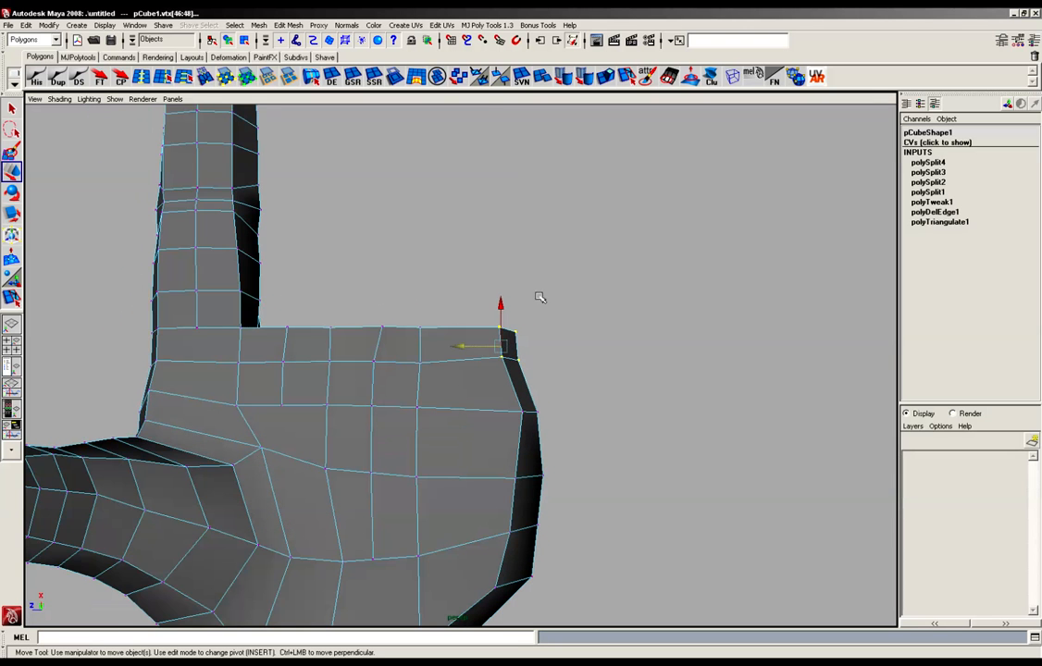
pyautogui.keyDown('alt'); pyautogui.moveTo(532, 297); pyautogui.dragTo(520, 317); pyautogui.keyUp('alt')
pyautogui.moveTo(456, 334); pyautogui.dragTo(453, 334)
pyautogui.moveTo(453, 389)
pyautogui.keyDown('alt'); pyautogui.mouseDown()
pyautogui.moveTo(458, 400)
pyautogui.moveTo(458, 371)
pyautogui.mouseUp(); pyautogui.keyUp('alt')
pyautogui.moveTo(570, 392); pyautogui.dragTo(501, 429)
pyautogui.keyDown('alt'); pyautogui.moveTo(501, 429); pyautogui.dragTo(448, 417); pyautogui.keyUp('alt')
pyautogui.click(476, 413)
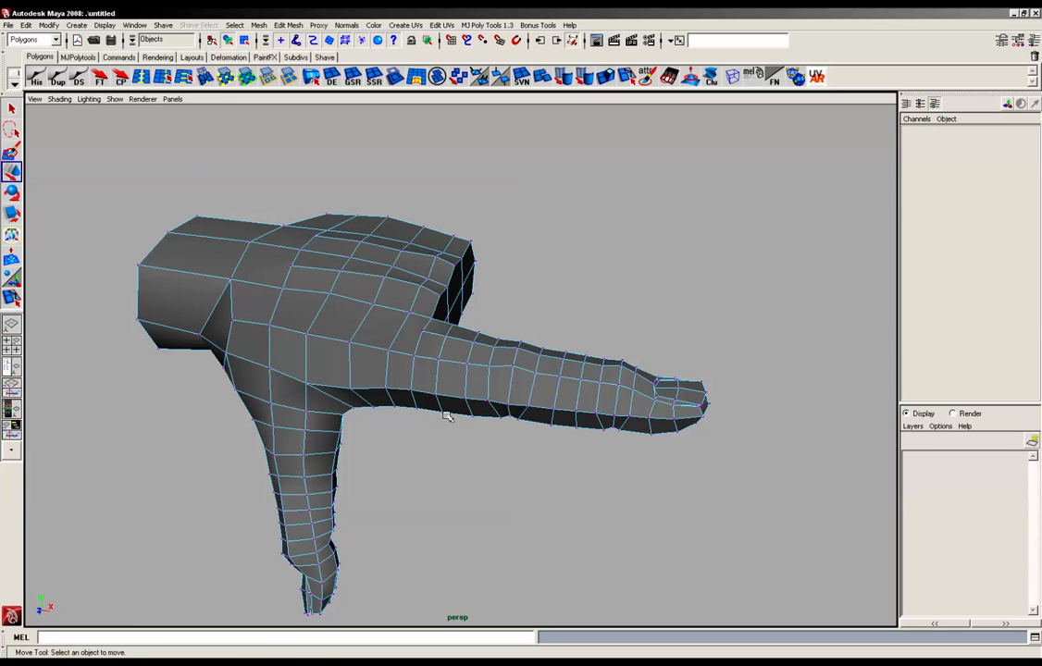
# Select all faces of the index finger from its base to the tip
pyautogui.keyDown('alt'); pyautogui.moveTo(458, 516); pyautogui.dragTo(448, 489); pyautogui.keyUp('alt')
pyautogui.moveTo(450, 397); pyautogui.dragTo(452, 431, button='right')
pyautogui.keyDown('alt'); pyautogui.moveTo(506, 405); pyautogui.dragTo(526, 399); pyautogui.keyUp('alt')
pyautogui.moveTo(754, 279); pyautogui.dragTo(372, 512)
pyautogui.keyDown('alt'); pyautogui.moveTo(374, 509); pyautogui.dragTo(458, 318); pyautogui.keyUp('alt')
# Extract the selected index finger faces from the hand as a separate mesh
pyautogui.keyDown('alt'); pyautogui.moveTo(490, 358); pyautogui.dragTo(395, 374); pyautogui.keyUp('alt')
pyautogui.click(289, 25)
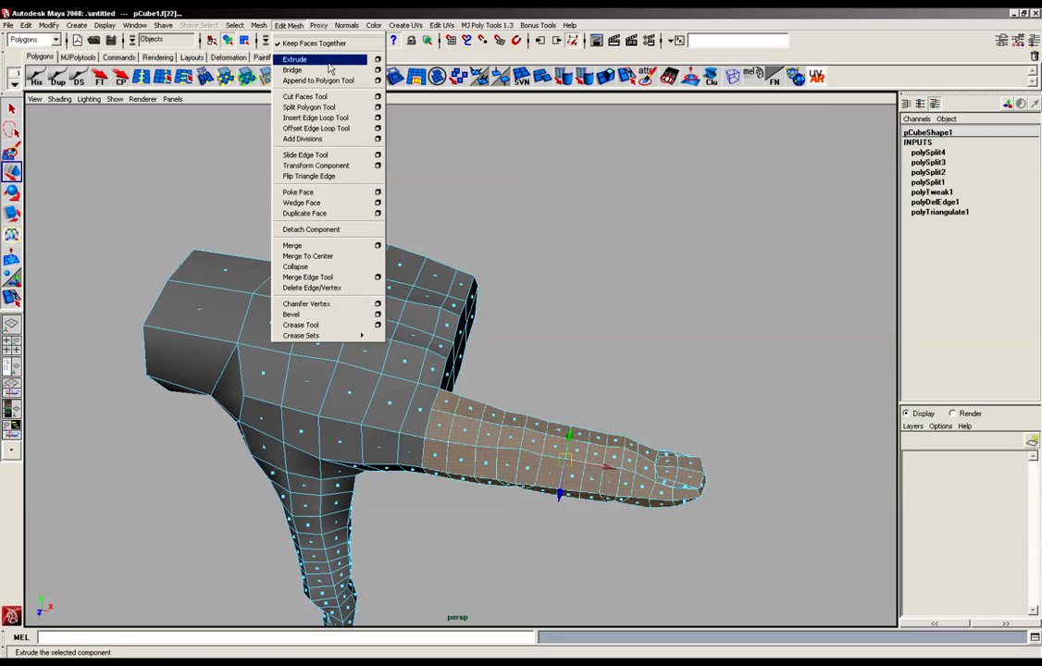
pyautogui.click(541, 422)
pyautogui.keyDown('alt'); pyautogui.moveTo(528, 375); pyautogui.dragTo(485, 371); pyautogui.keyUp('alt')
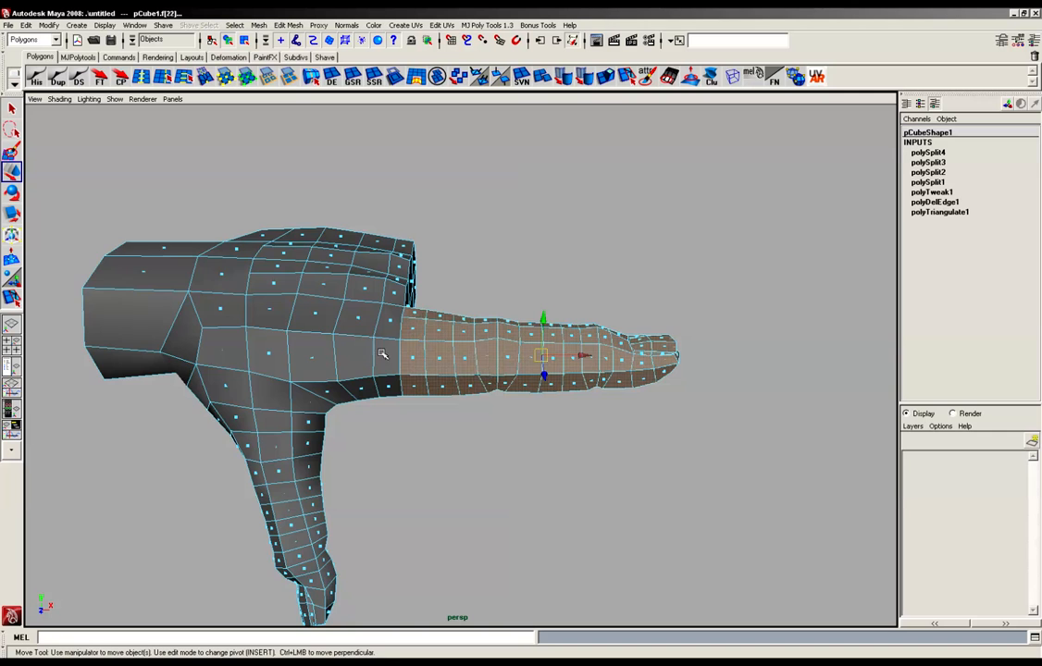
pyautogui.keyDown('alt'); pyautogui.moveTo(382, 354); pyautogui.dragTo(515, 356, button='right'); pyautogui.keyUp('alt')
pyautogui.keyDown('alt'); pyautogui.moveTo(515, 356); pyautogui.dragTo(562, 396, button='middle'); pyautogui.keyUp('alt')
pyautogui.keyDown('alt'); pyautogui.moveTo(562, 396); pyautogui.dragTo(532, 440); pyautogui.keyUp('alt')
pyautogui.moveTo(527, 389)
pyautogui.keyDown('alt'); pyautogui.mouseDown()
pyautogui.moveTo(509, 362)
pyautogui.moveTo(493, 372)
pyautogui.moveTo(379, 372)
pyautogui.mouseUp(); pyautogui.keyUp('alt')
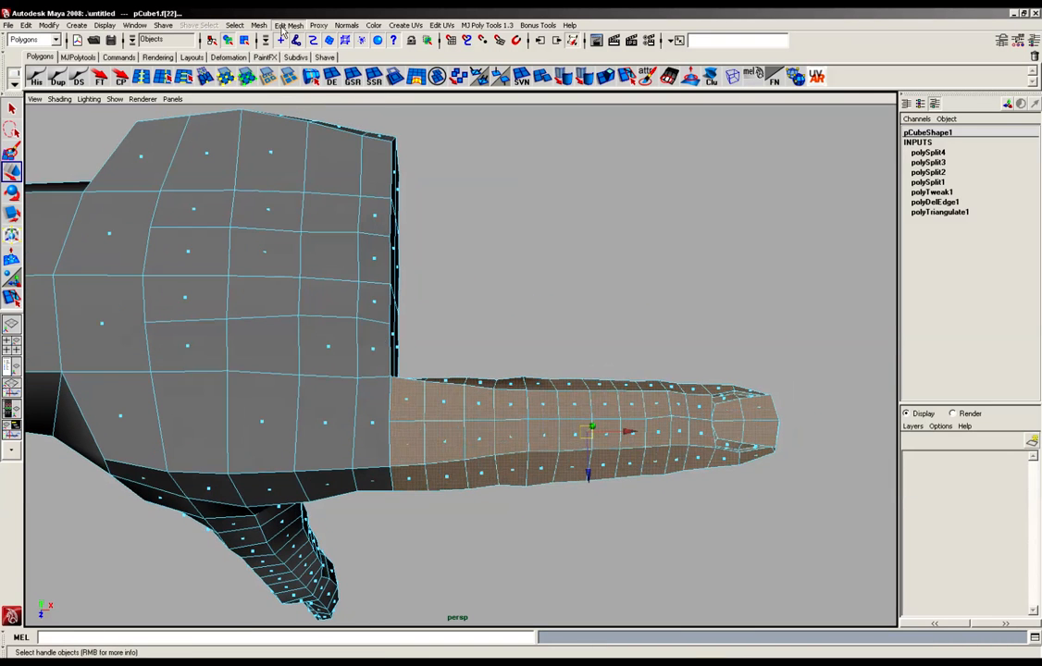
pyautogui.click(285, 26)
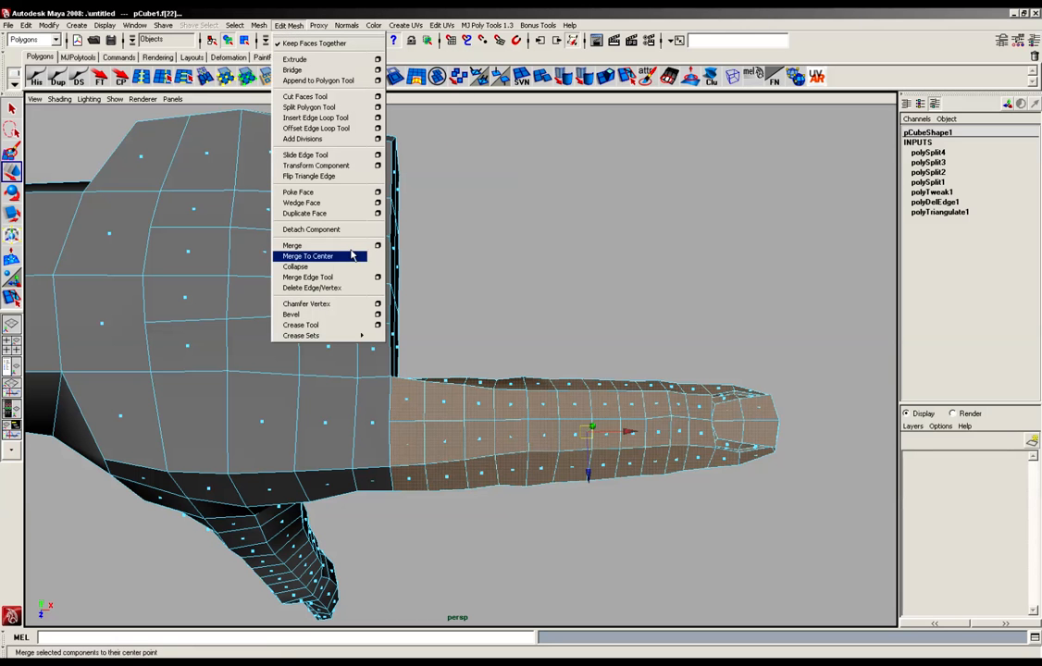
pyautogui.moveTo(260, 35)
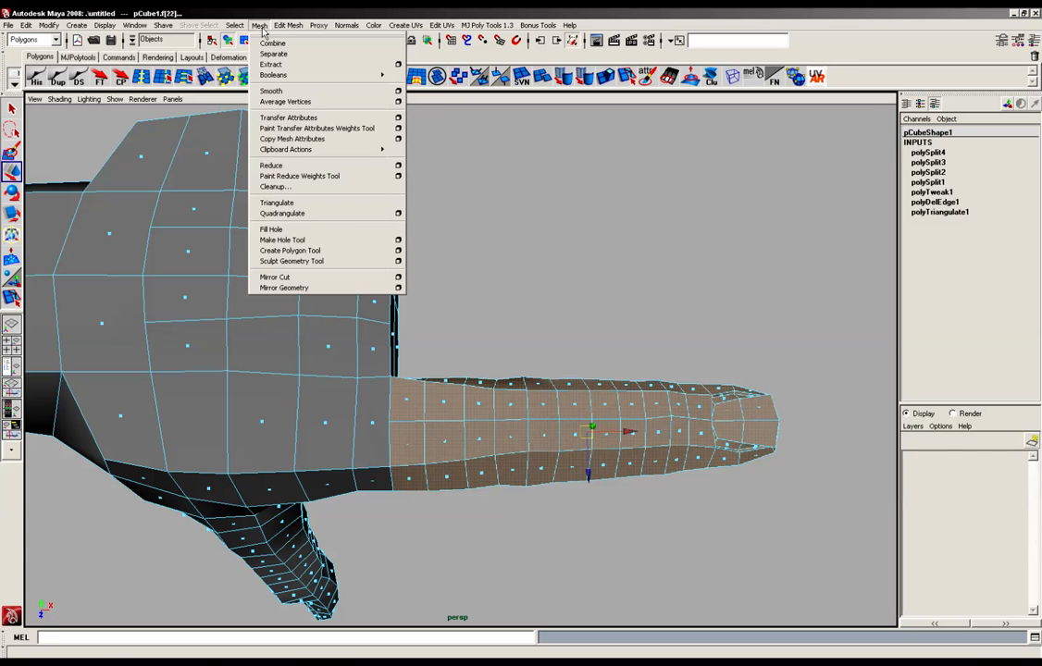
pyautogui.click(273, 54)
pyautogui.click(598, 226)
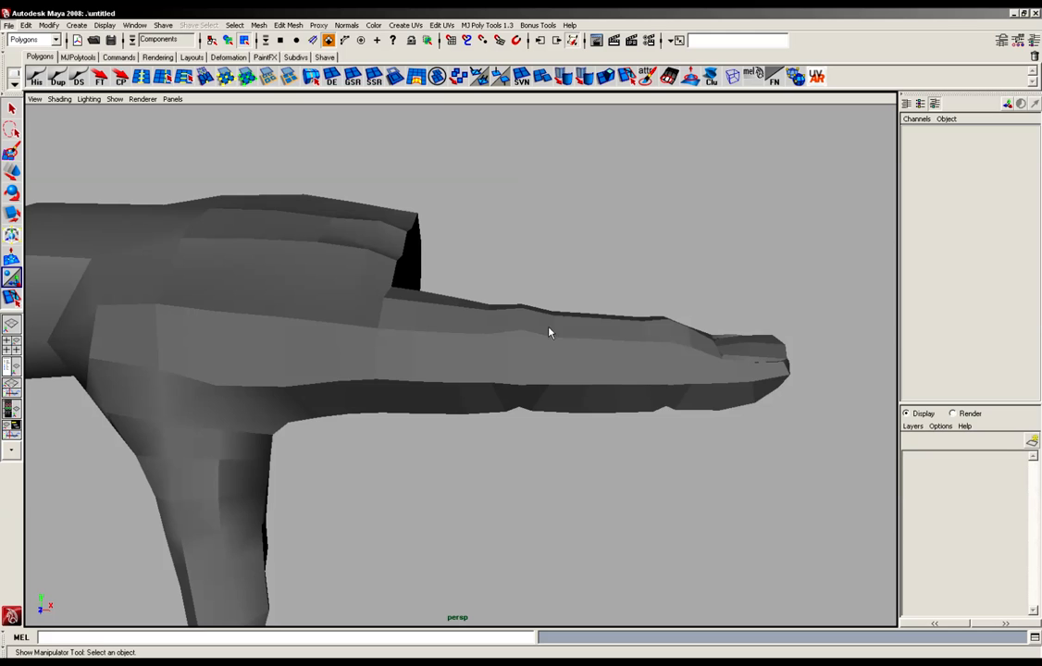
# Delete the construction history of the separated index finger and duplicate the finger mesh
pyautogui.keyDown('alt'); pyautogui.moveTo(552, 334); pyautogui.dragTo(547, 329); pyautogui.keyUp('alt')
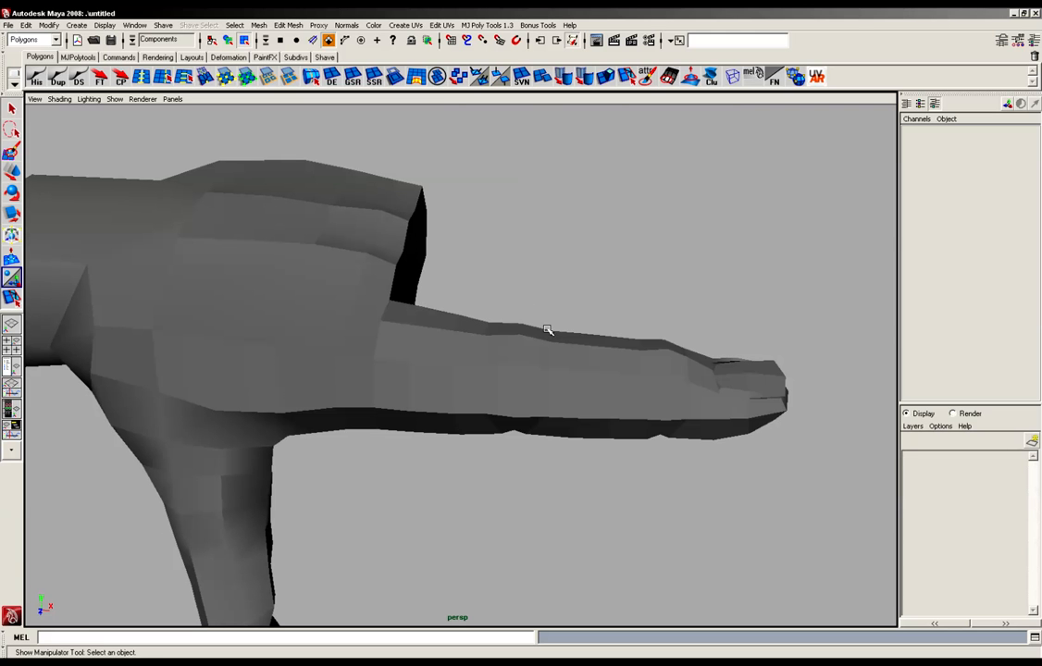
pyautogui.press('F8')
pyautogui.click(535, 354)
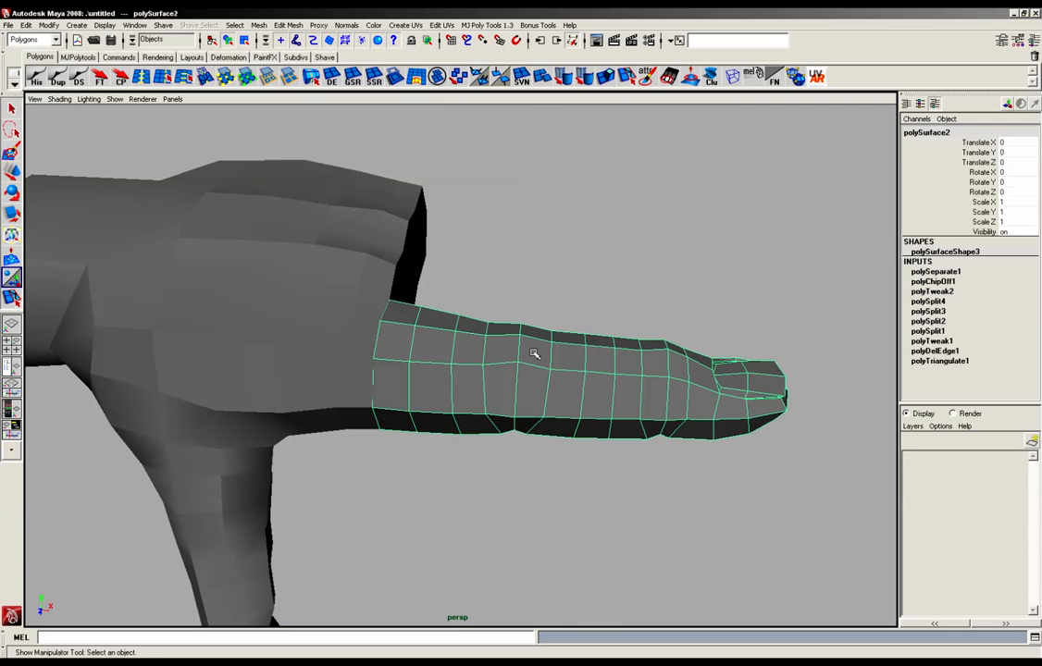
pyautogui.keyDown('alt'); pyautogui.moveTo(597, 293); pyautogui.dragTo(521, 323, button='right'); pyautogui.keyUp('alt')
pyautogui.keyDown('alt'); pyautogui.moveTo(521, 323); pyautogui.dragTo(511, 363); pyautogui.keyUp('alt')
pyautogui.keyDown('alt'); pyautogui.moveTo(511, 364); pyautogui.dragTo(602, 370, button='right'); pyautogui.keyUp('alt')
pyautogui.click(26, 25)
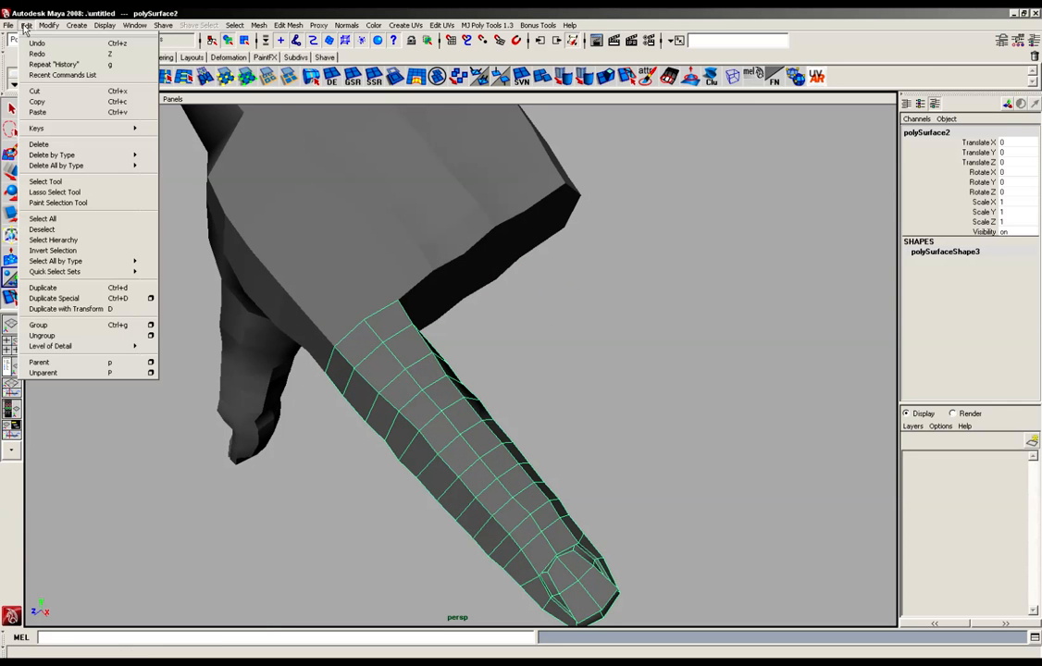
pyautogui.click(71, 288)
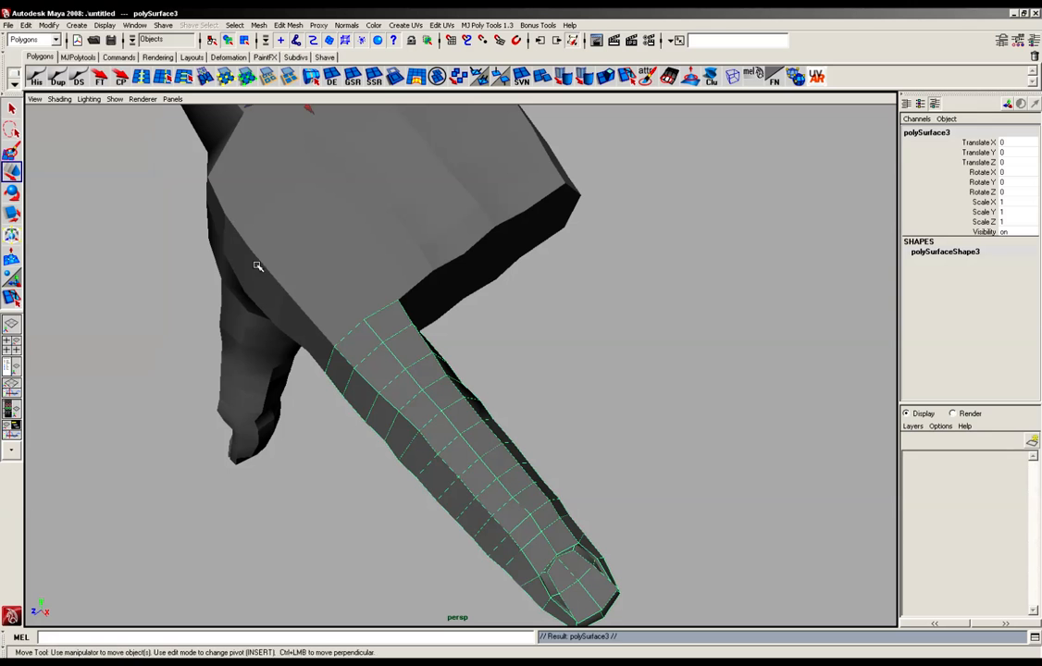
# Move the duplicated finger sideways to the middle finger's base on the palm, at Translate Z -0.603
pyautogui.press('w')
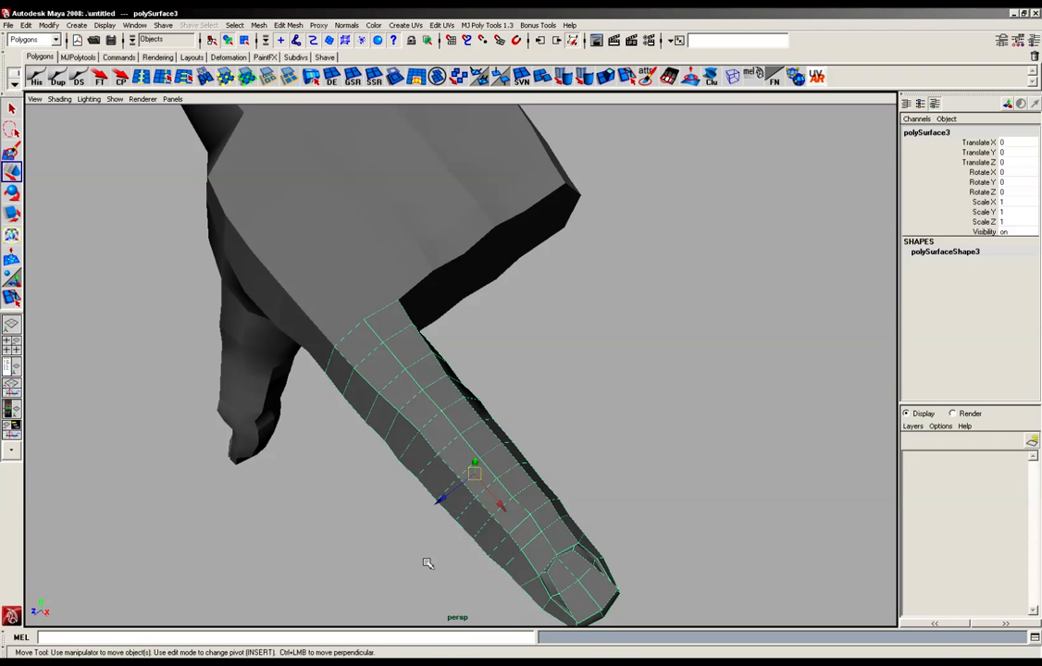
pyautogui.moveTo(446, 499); pyautogui.dragTo(535, 459)
pyautogui.keyDown('alt'); pyautogui.moveTo(535, 459); pyautogui.dragTo(446, 516); pyautogui.keyUp('alt')
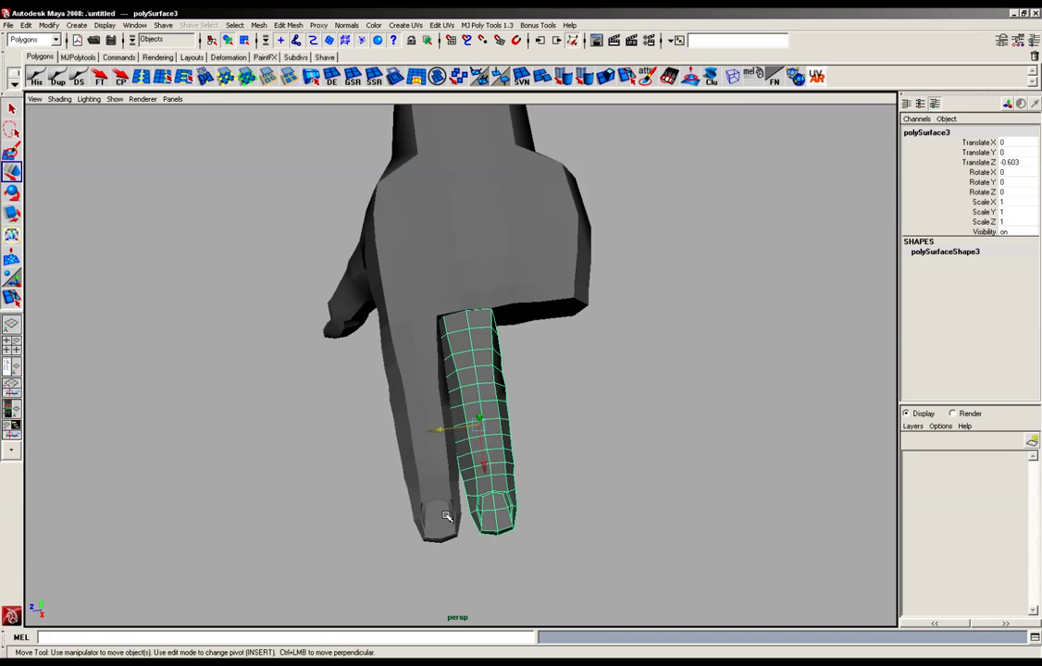
# Duplicate the finger twice more and place the copies as ring and little fingers at Translate Z -1.19 and -1.759
pyautogui.hotkey('ctrl', 'd')
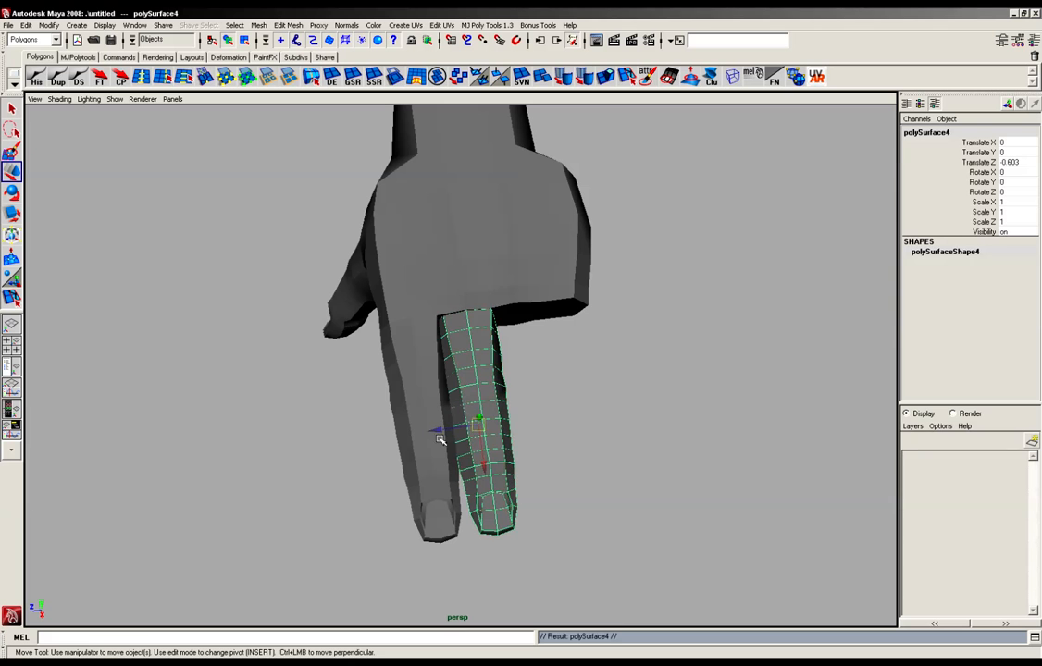
pyautogui.hotkey('ctrl', 'd')
pyautogui.moveTo(441, 440); pyautogui.dragTo(544, 422)
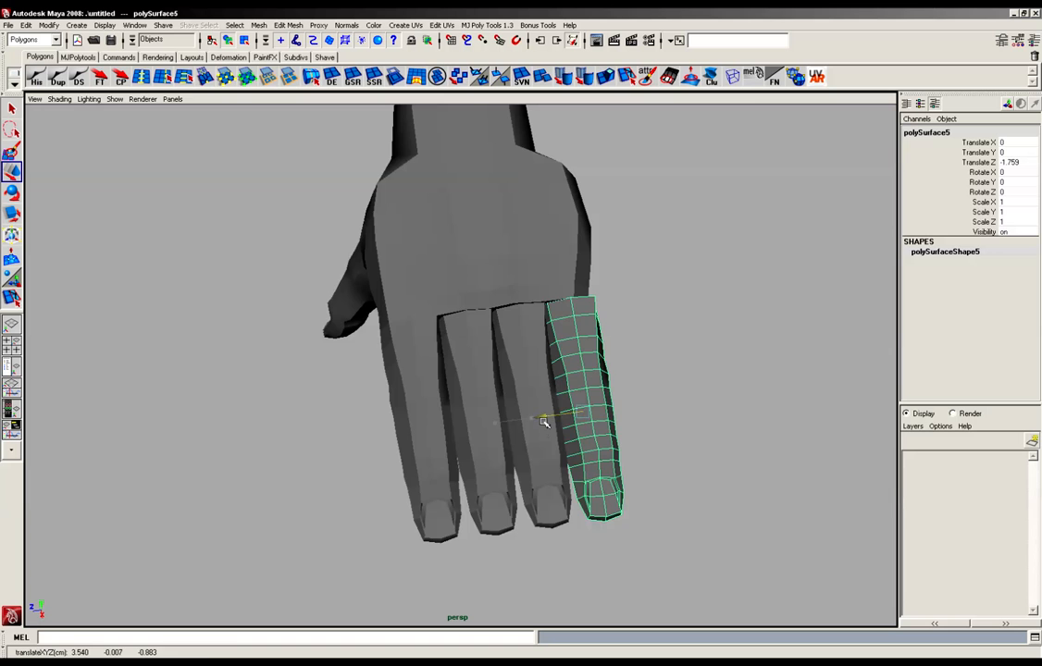
pyautogui.keyDown('alt'); pyautogui.moveTo(461, 407); pyautogui.dragTo(493, 449); pyautogui.keyUp('alt')
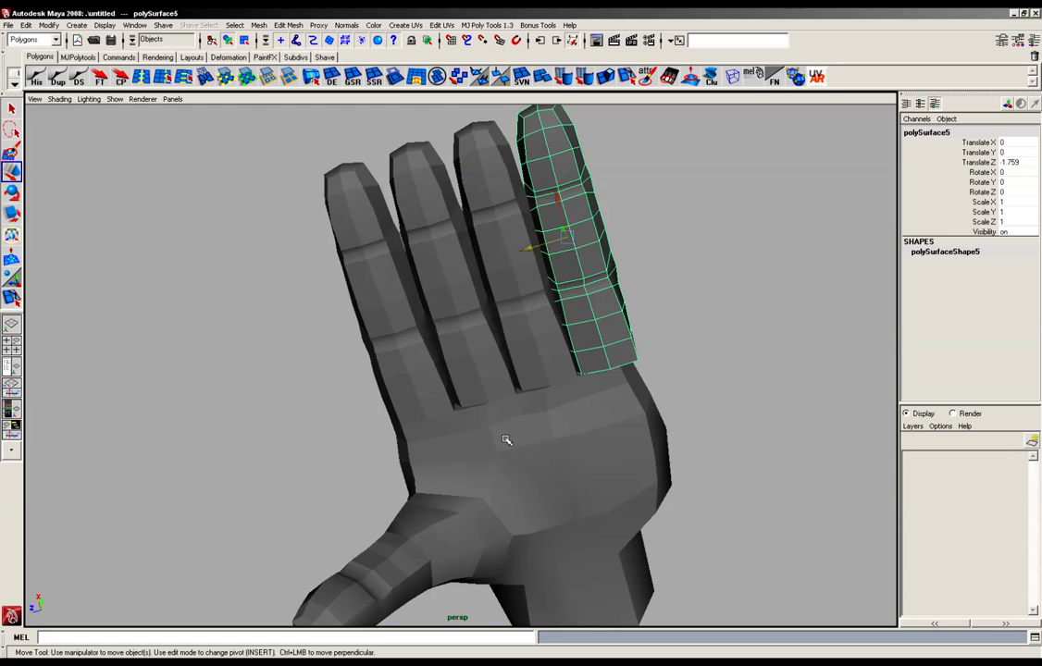
# Move the middle finger's pivot to its base and lengthen the finger to Scale X 1.155
pyautogui.click(450, 370)
pyautogui.keyDown('alt'); pyautogui.moveTo(451, 374); pyautogui.dragTo(589, 495); pyautogui.keyUp('alt')
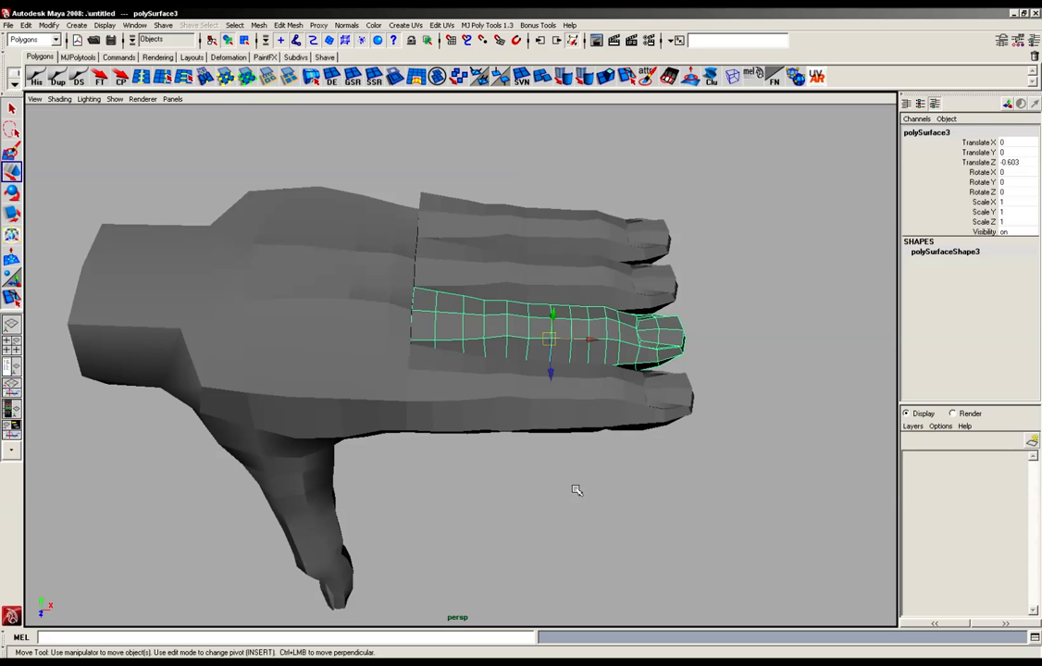
pyautogui.keyDown('alt'); pyautogui.moveTo(523, 410); pyautogui.dragTo(463, 408); pyautogui.keyUp('alt')
pyautogui.press('r')
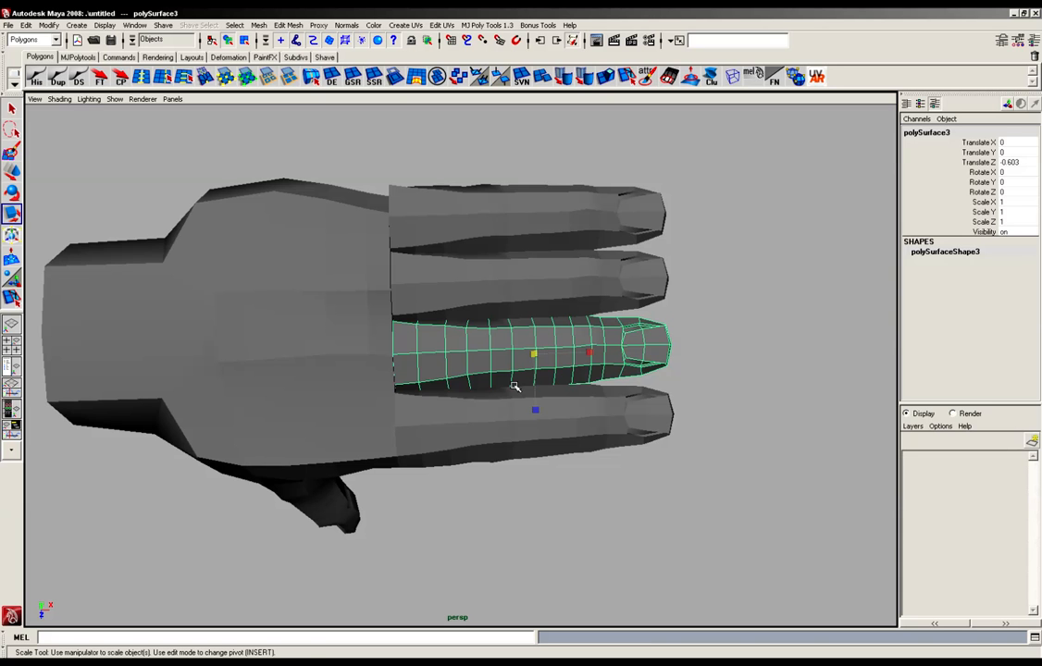
pyautogui.press('Insert')
pyautogui.moveTo(533, 354); pyautogui.dragTo(394, 355)
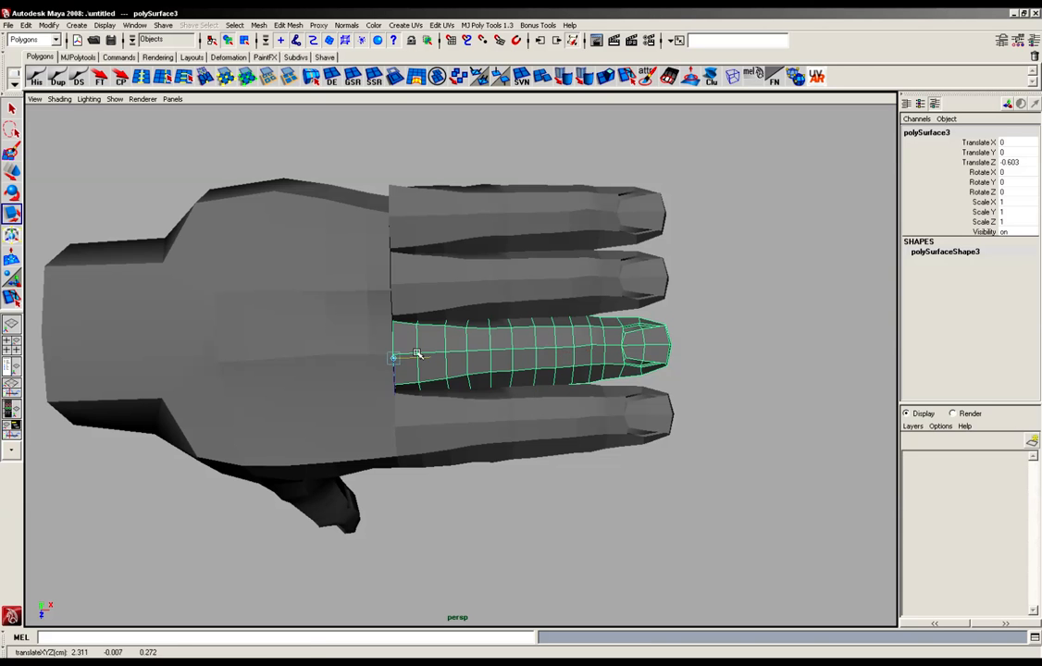
pyautogui.press('Insert')
pyautogui.keyDown('alt'); pyautogui.moveTo(561, 409); pyautogui.dragTo(383, 367); pyautogui.keyUp('alt')
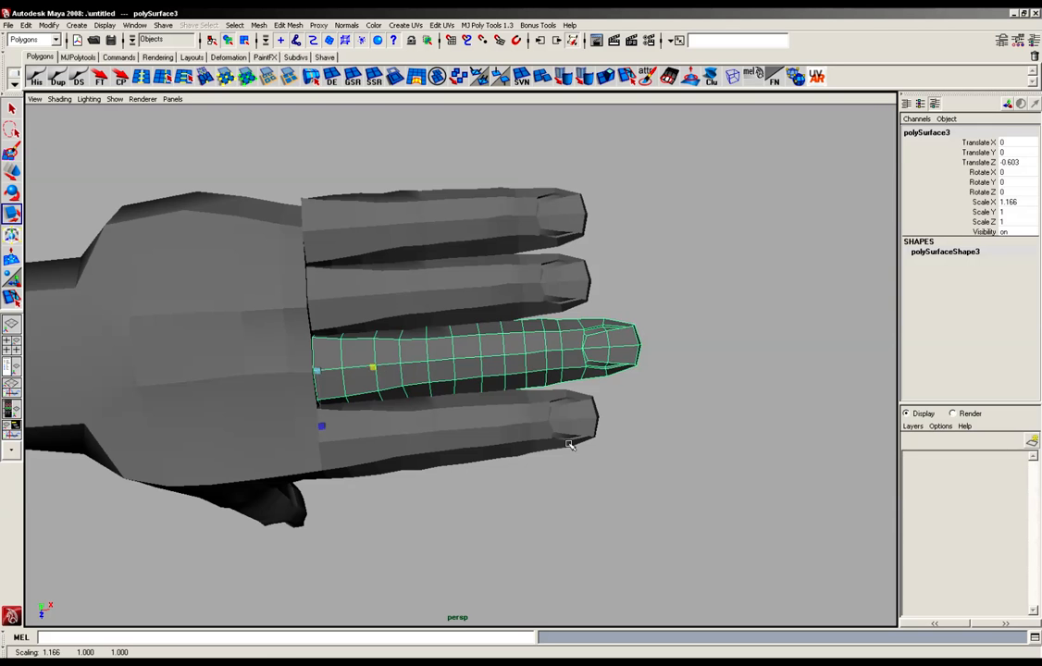
pyautogui.keyDown('alt'); pyautogui.moveTo(500, 391); pyautogui.dragTo(566, 328); pyautogui.keyUp('alt')
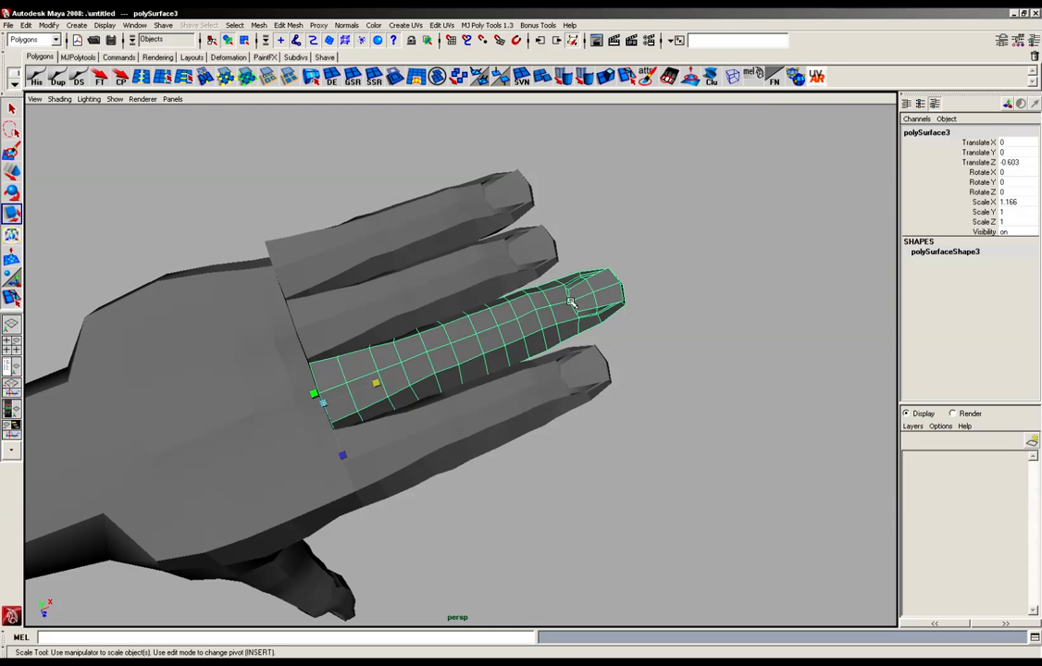
pyautogui.moveTo(378, 385); pyautogui.dragTo(585, 350)
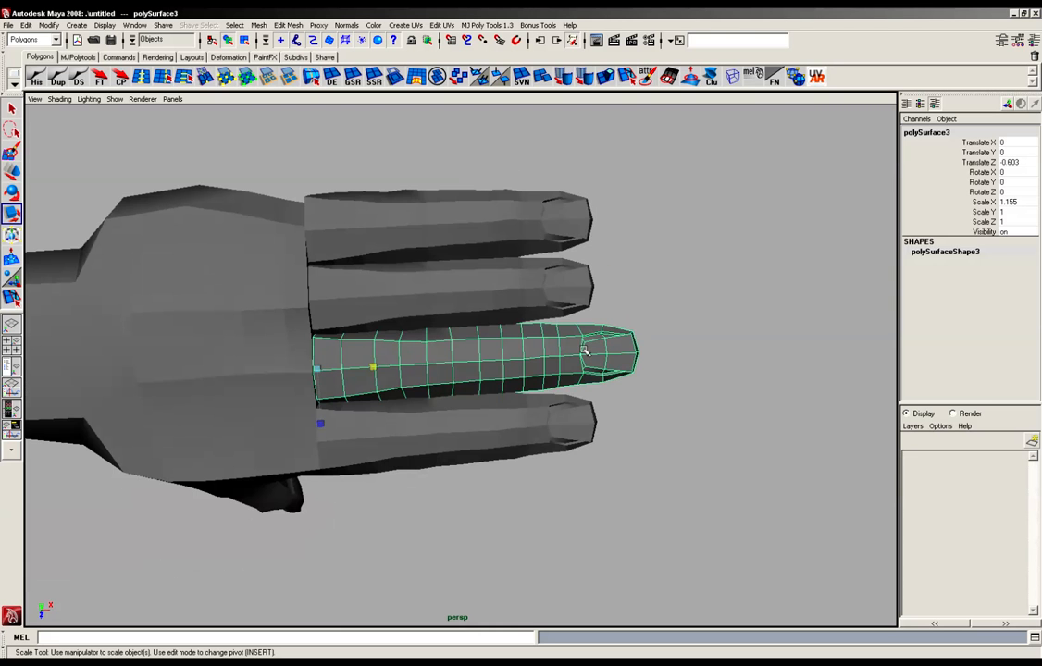
pyautogui.keyDown('alt'); pyautogui.moveTo(523, 342); pyautogui.dragTo(517, 375); pyautogui.keyUp('alt')
# Move the ring finger's pivot to its base and lengthen the finger to Scale X 1.082
pyautogui.click(499, 293)
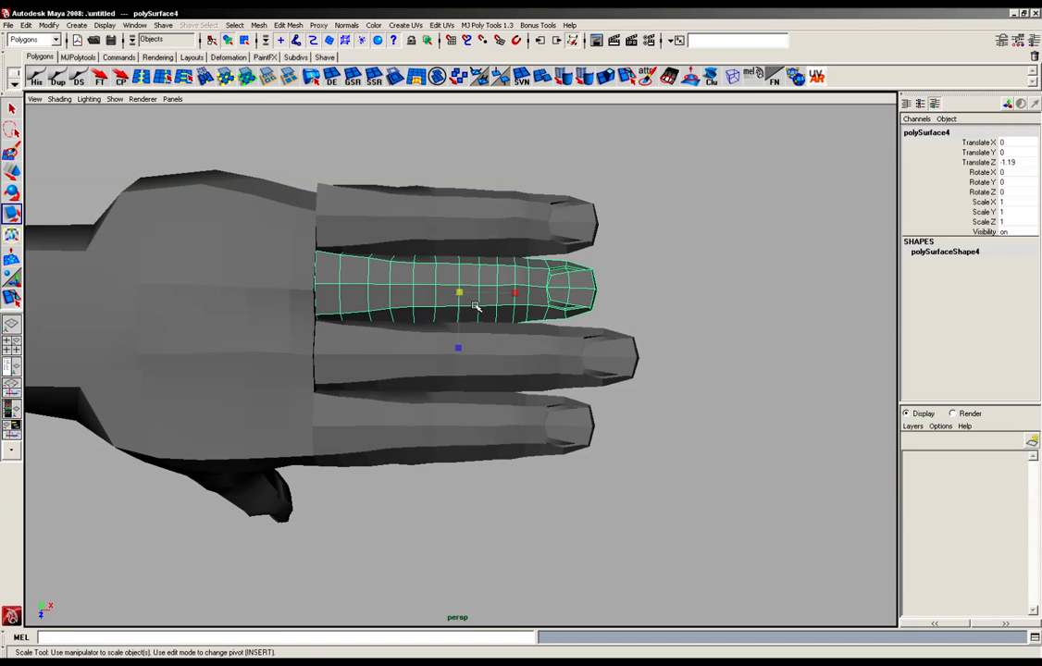
pyautogui.press('Insert')
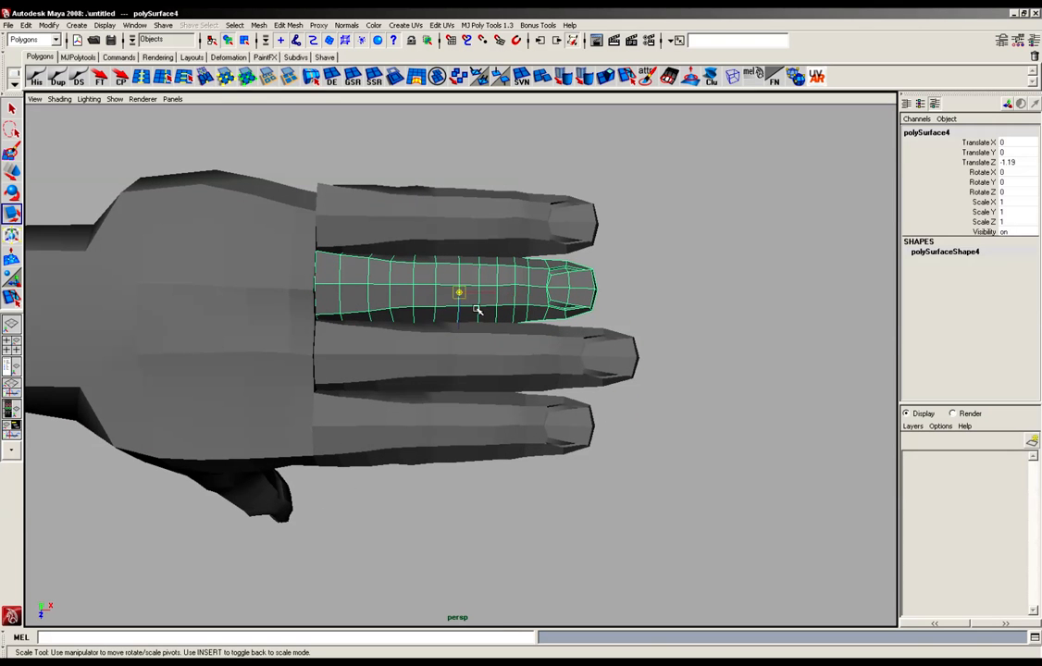
pyautogui.moveTo(466, 291); pyautogui.dragTo(344, 292)
pyautogui.press('Insert')
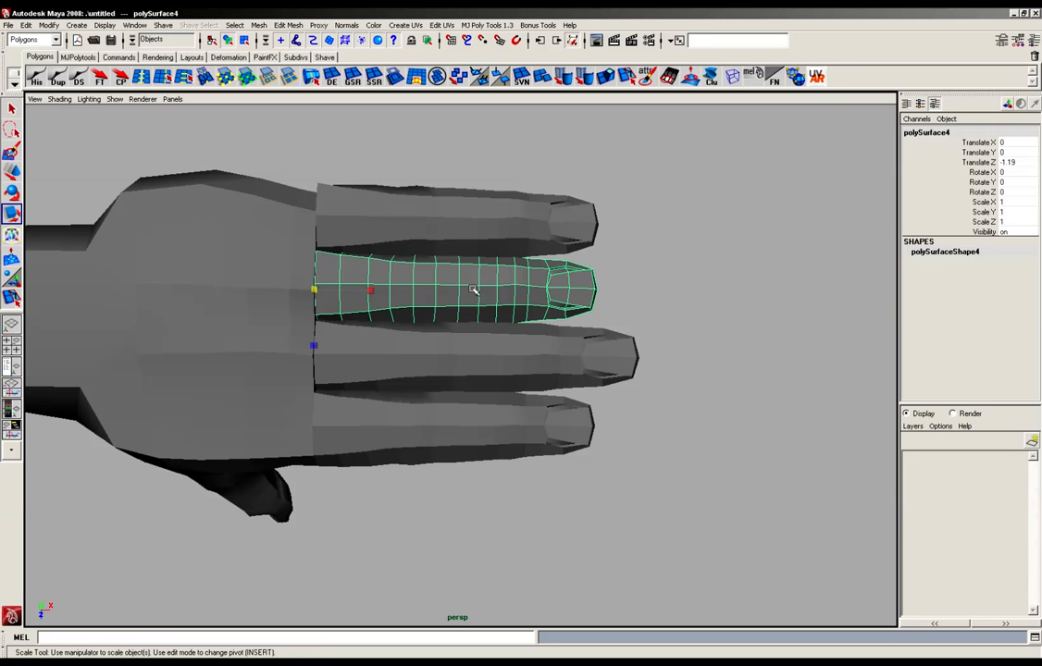
pyautogui.moveTo(369, 291); pyautogui.dragTo(375, 291)
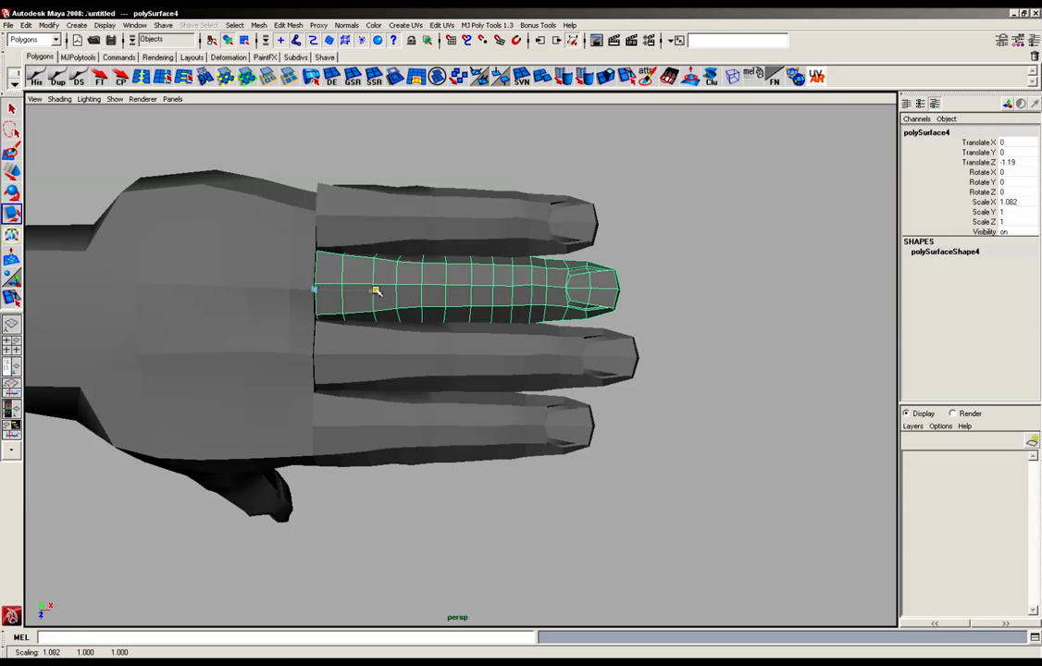
# Move the little finger's pivot to its base and shorten the finger to Scale X 0.785
pyautogui.click(429, 224)
pyautogui.press('Insert')
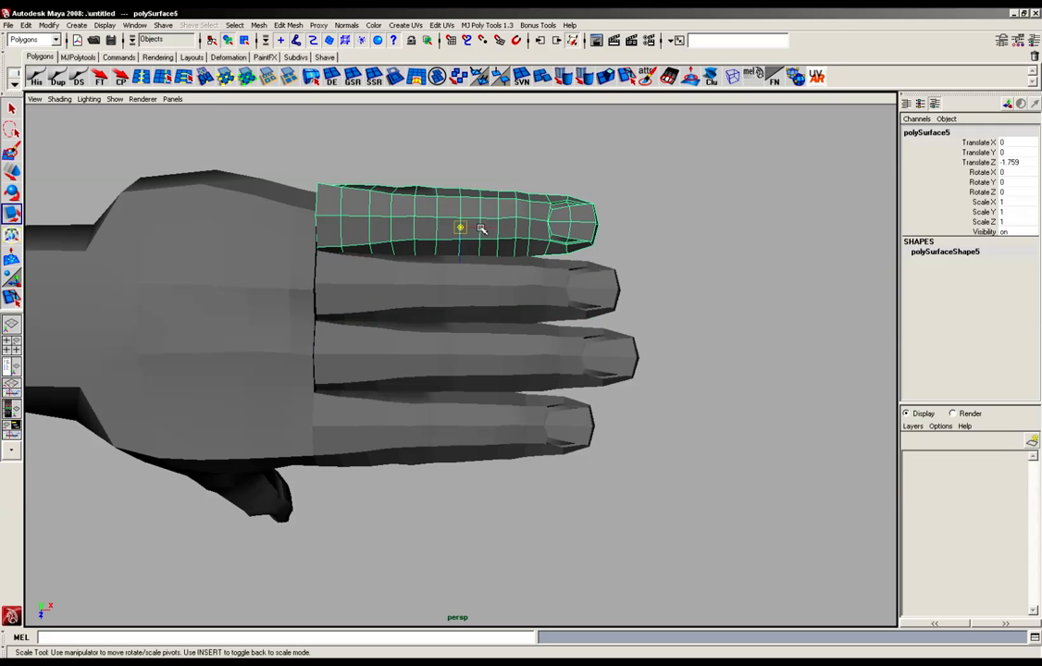
pyautogui.moveTo(462, 229); pyautogui.dragTo(338, 227)
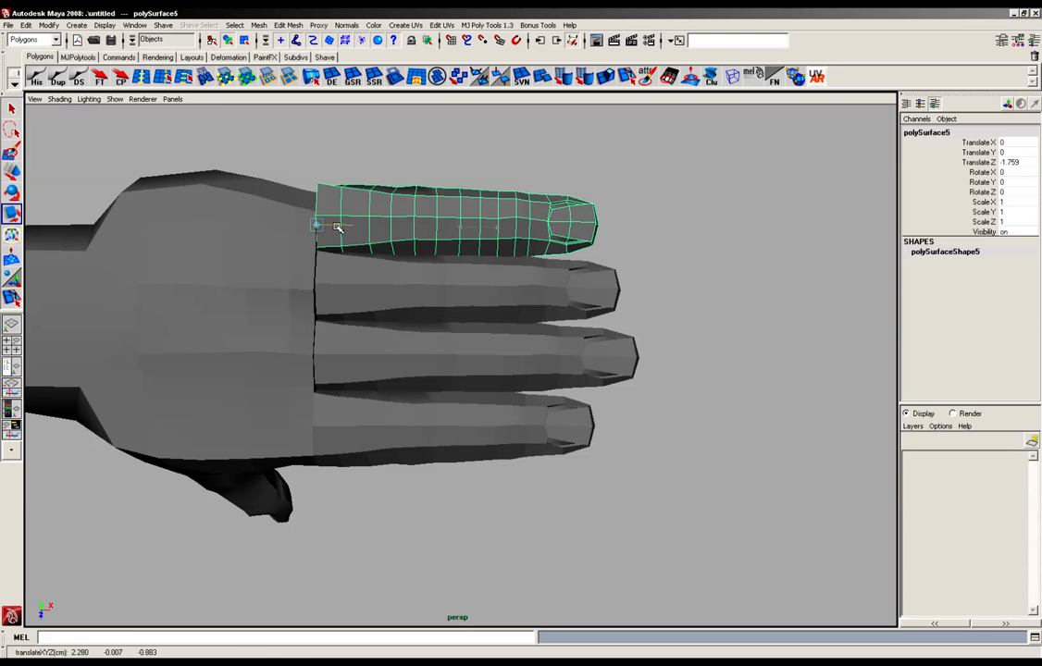
pyautogui.press('Insert')
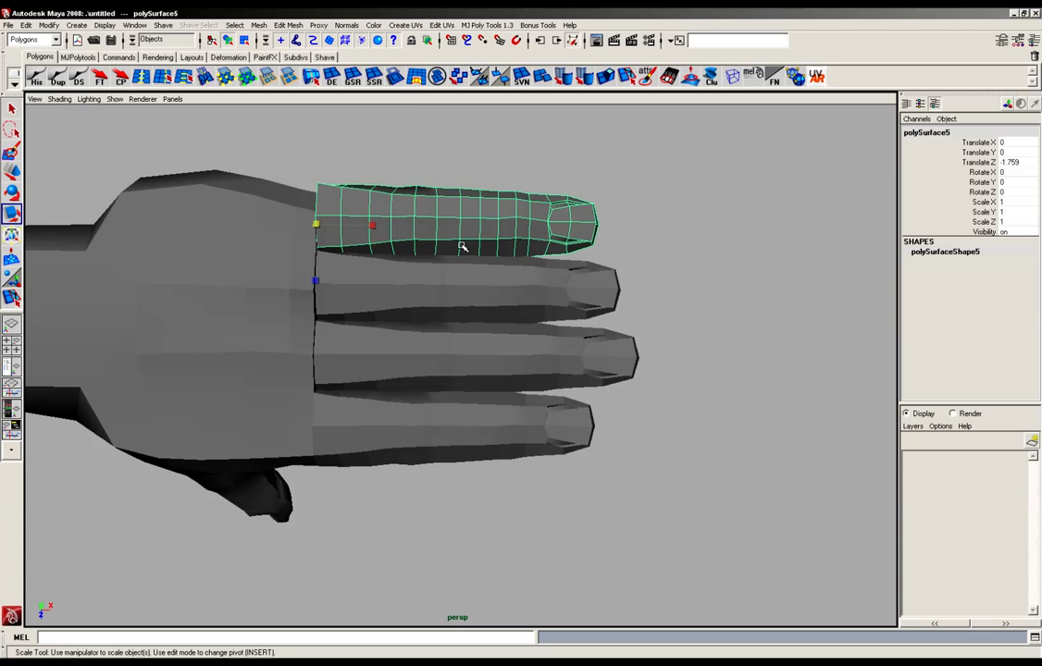
pyautogui.moveTo(373, 226); pyautogui.dragTo(361, 227)
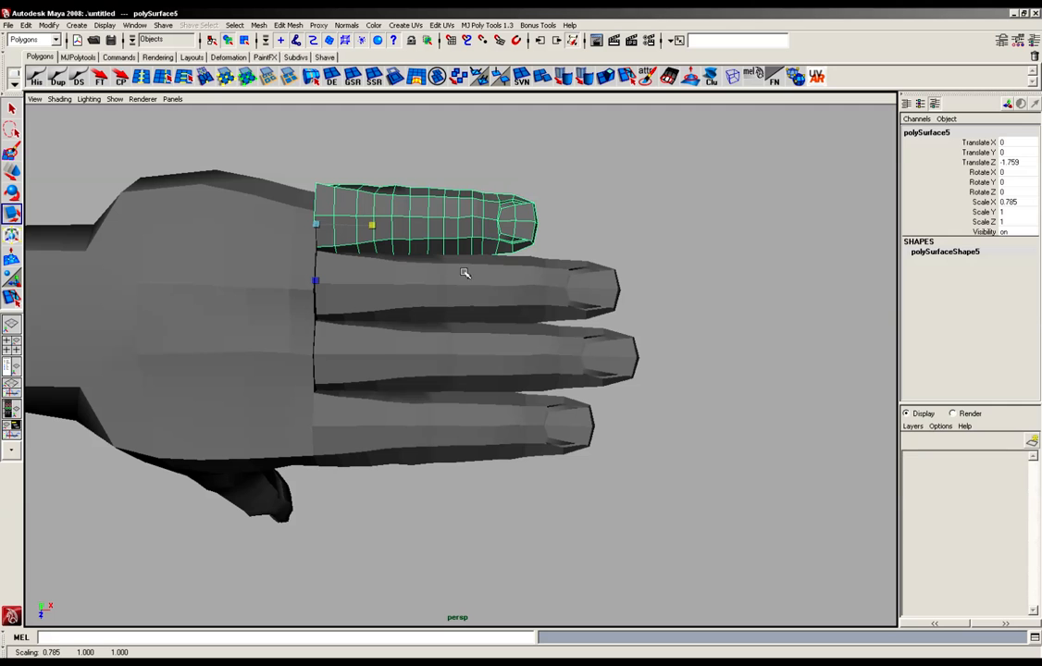
# Refine the little finger to Scale X 0.799 and Scale Z 0.765, reduce its thickness and clear the selection
pyautogui.moveTo(374, 227); pyautogui.dragTo(581, 370)
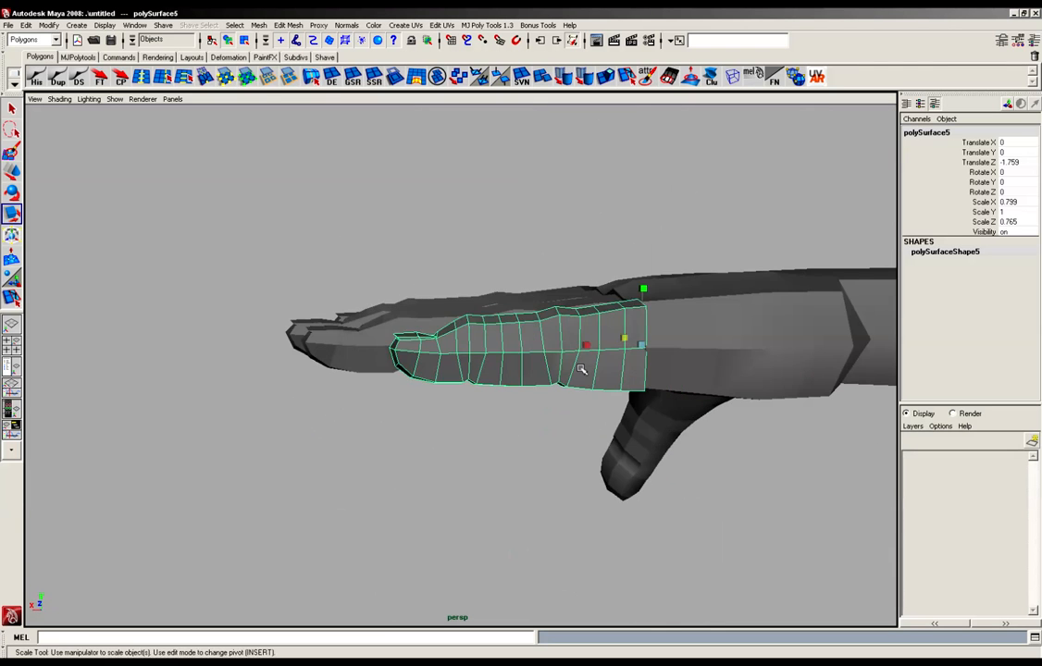
pyautogui.moveTo(643, 289); pyautogui.dragTo(521, 231)
pyautogui.click(575, 395)
pyautogui.keyDown('alt'); pyautogui.moveTo(521, 372); pyautogui.dragTo(299, 364); pyautogui.keyUp('alt')
pyautogui.moveTo(278, 408)
pyautogui.keyDown('alt'); pyautogui.mouseDown()
pyautogui.moveTo(249, 404)
pyautogui.moveTo(283, 405)
pyautogui.mouseUp(); pyautogui.keyUp('alt')
# Move the middle finger back over the palm to Translate X -2.788 and compare their lengths in wireframe display
pyautogui.click(489, 320)
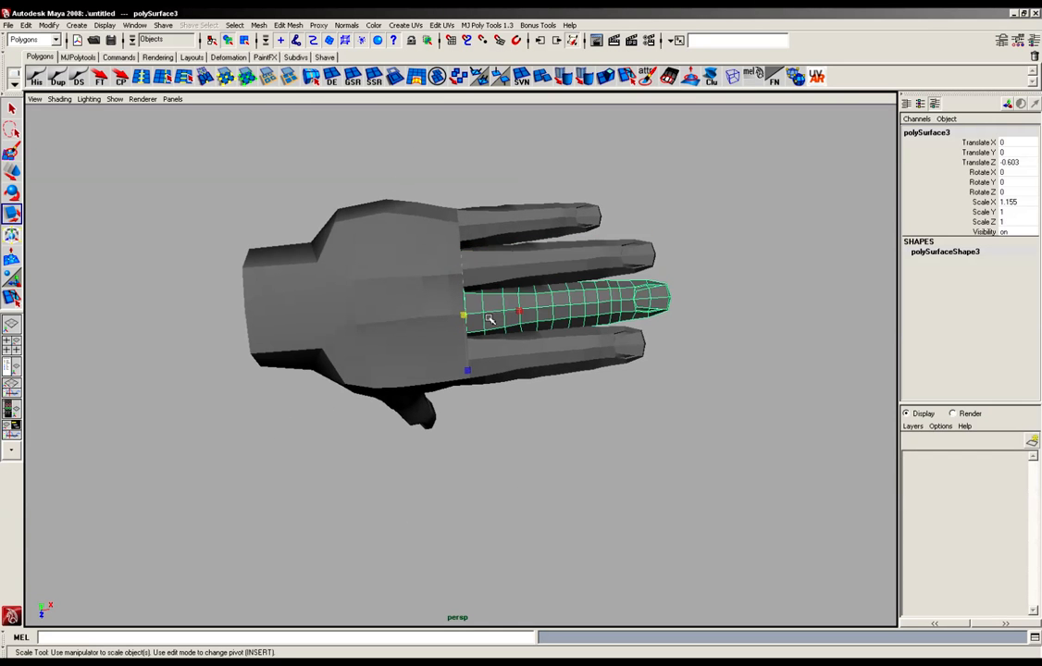
pyautogui.keyDown('alt'); pyautogui.moveTo(492, 318); pyautogui.dragTo(615, 378); pyautogui.keyUp('alt')
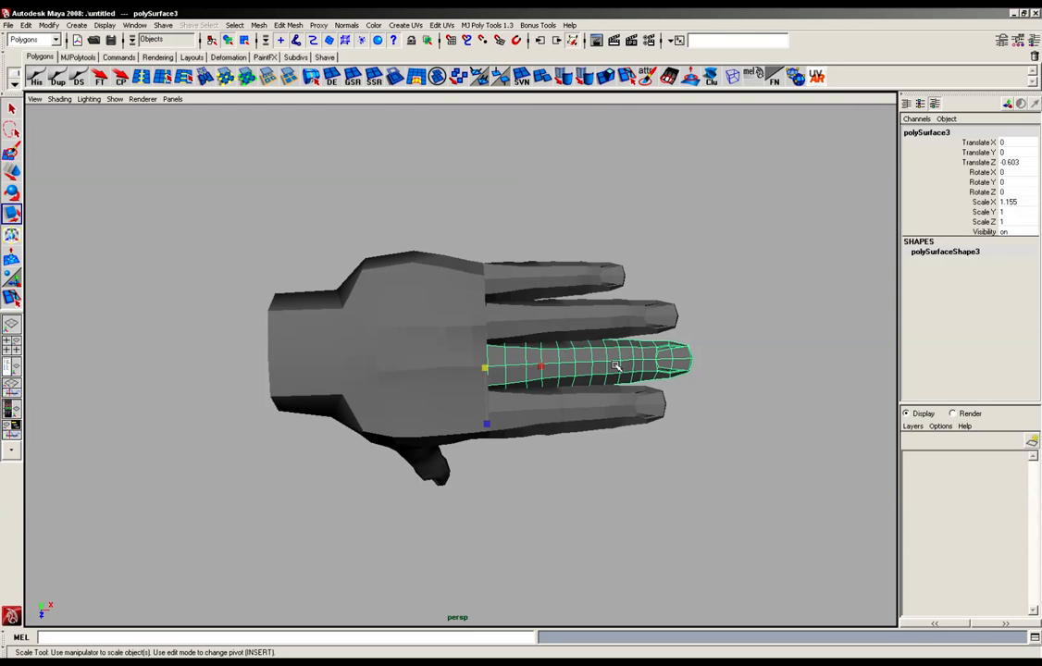
pyautogui.press('w')
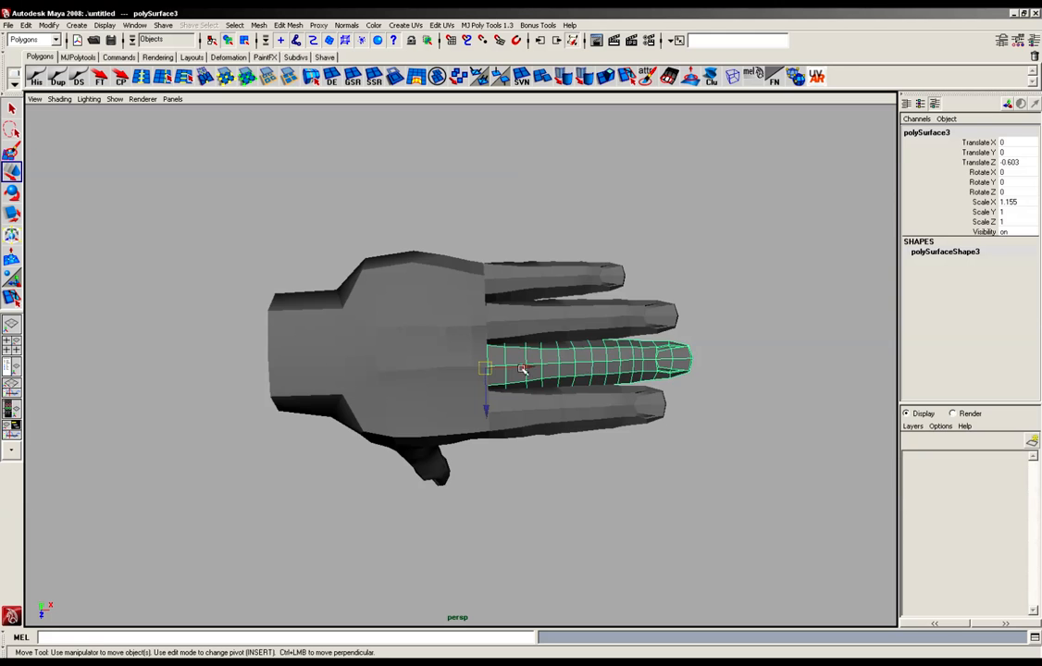
pyautogui.moveTo(522, 369); pyautogui.dragTo(431, 245)
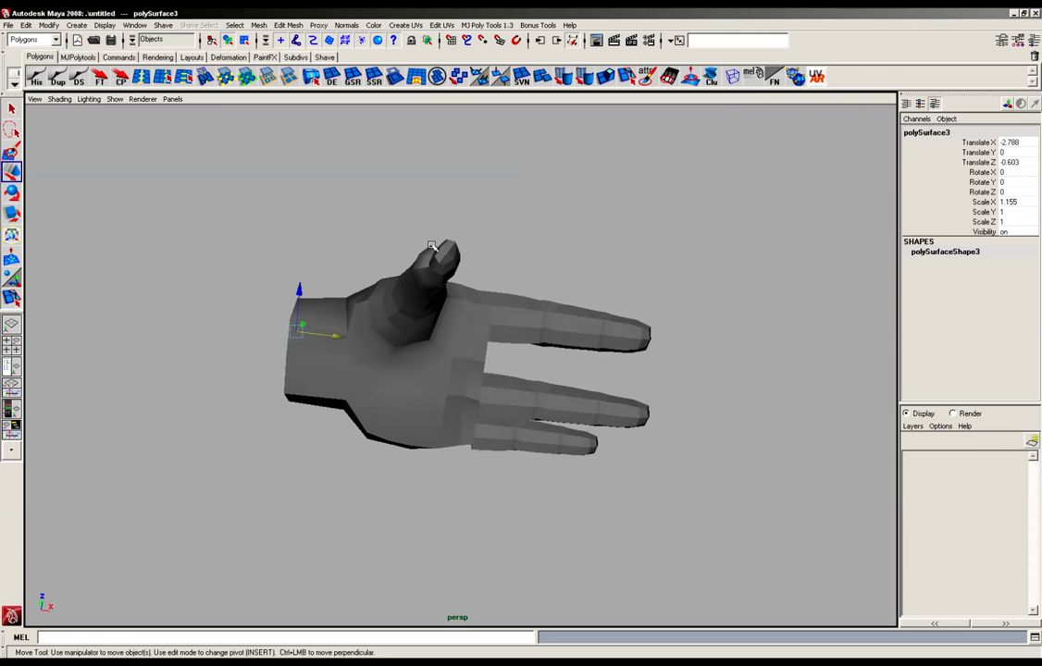
pyautogui.press('3')
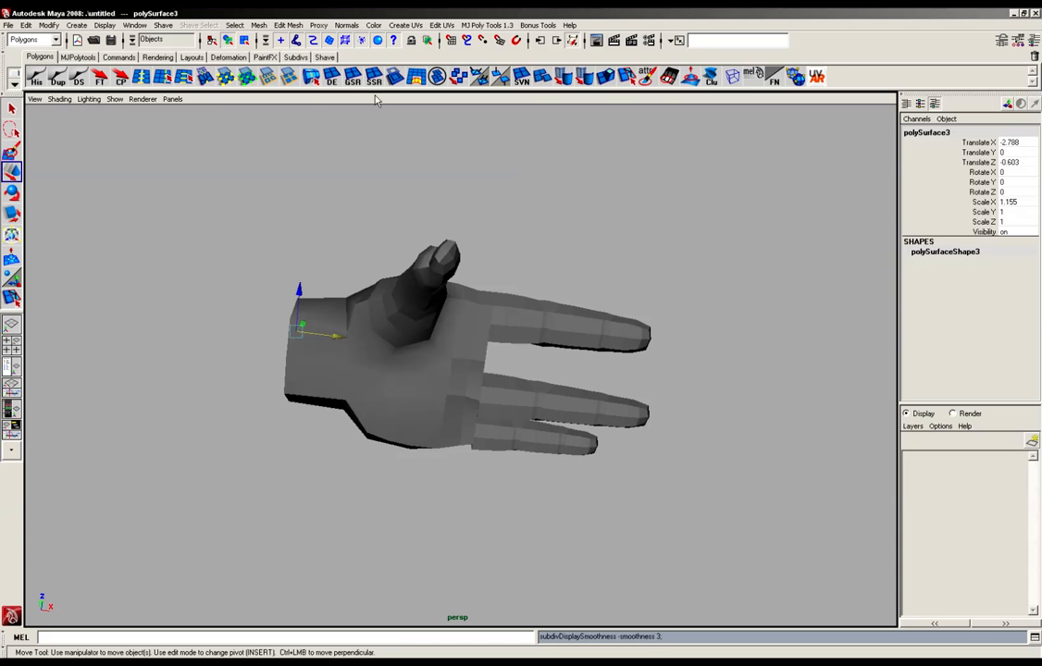
pyautogui.press('4')
pyautogui.keyDown('alt'); pyautogui.moveTo(372, 249); pyautogui.dragTo(383, 398); pyautogui.keyUp('alt')
pyautogui.press('1')
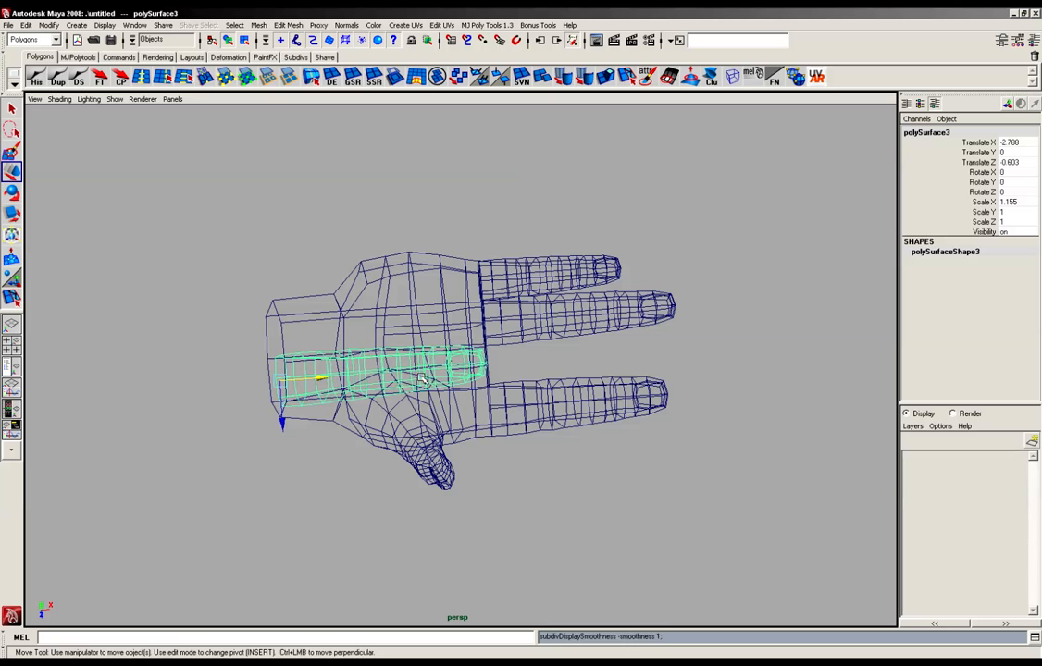
pyautogui.keyDown('alt'); pyautogui.moveTo(412, 362); pyautogui.dragTo(431, 278); pyautogui.keyUp('alt')
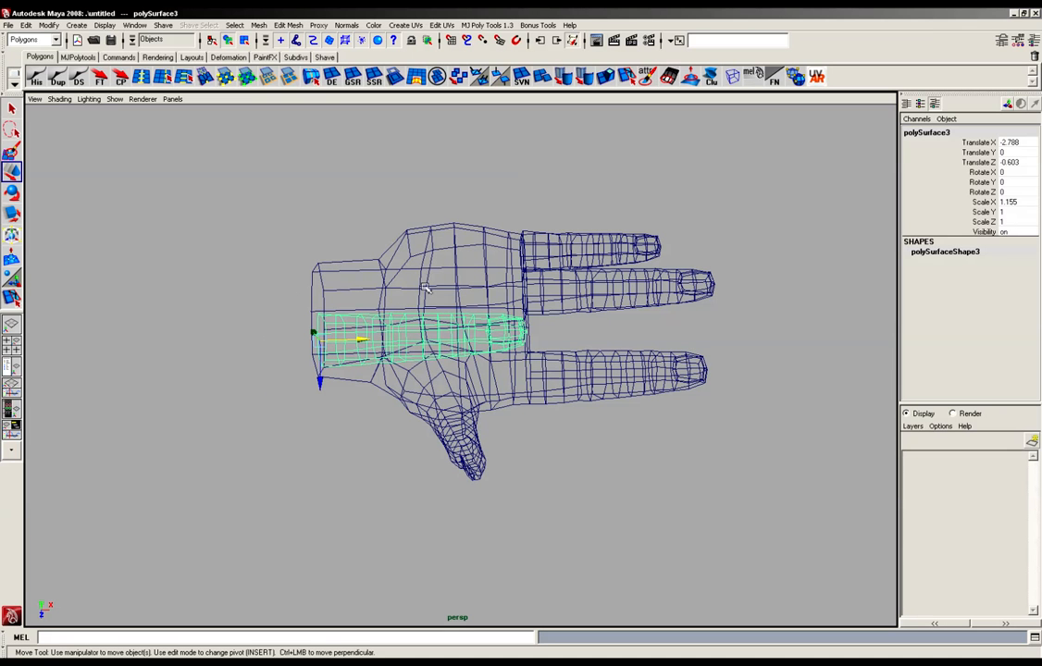
# Lengthen the palm by moving all hand vertices except those near the finger bases back toward the wrist
pyautogui.click(424, 287)
pyautogui.rightClick(425, 288)
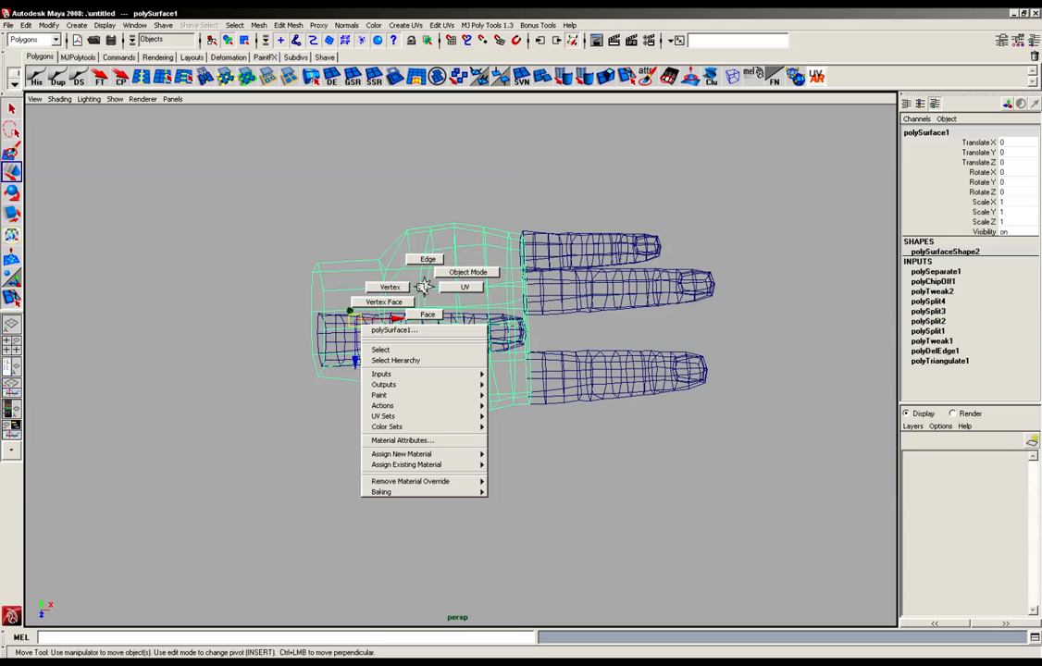
pyautogui.click(389, 287)
pyautogui.moveTo(411, 427); pyautogui.dragTo(501, 535)
pyautogui.moveTo(454, 356); pyautogui.dragTo(421, 356)
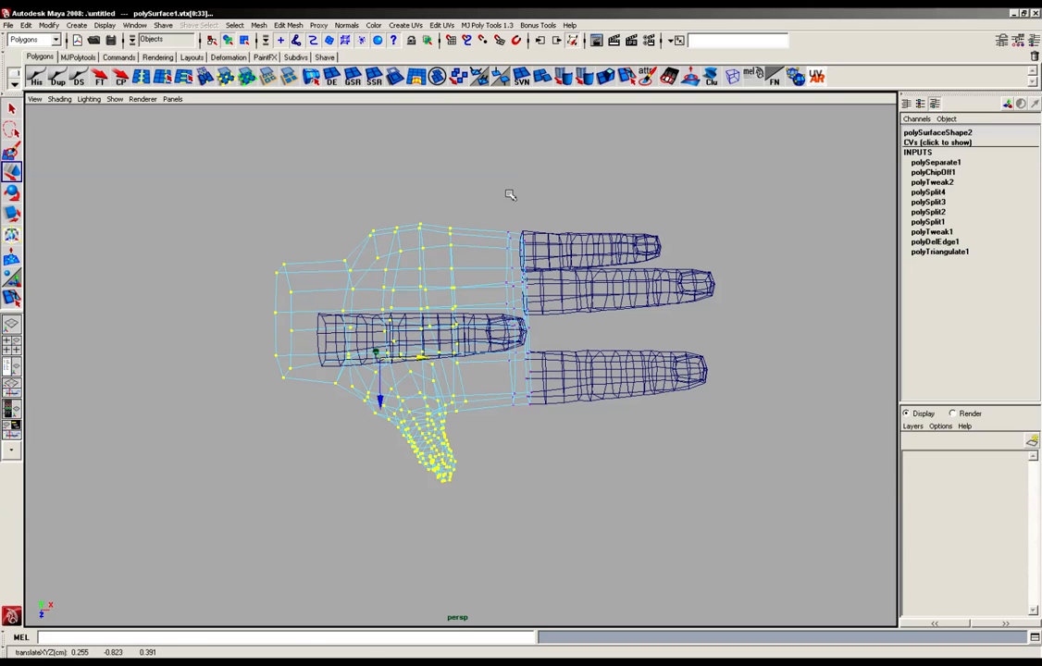
# Return to shaded display, leave vertex editing and select the whole hand mesh
pyautogui.moveTo(497, 336)
pyautogui.keyDown('alt'); pyautogui.mouseDown()
pyautogui.moveTo(494, 364)
pyautogui.moveTo(484, 333)
pyautogui.moveTo(489, 361)
pyautogui.moveTo(483, 335)
pyautogui.moveTo(395, 295)
pyautogui.moveTo(380, 301)
pyautogui.moveTo(625, 354)
pyautogui.mouseUp(); pyautogui.keyUp('alt')
pyautogui.press('5')
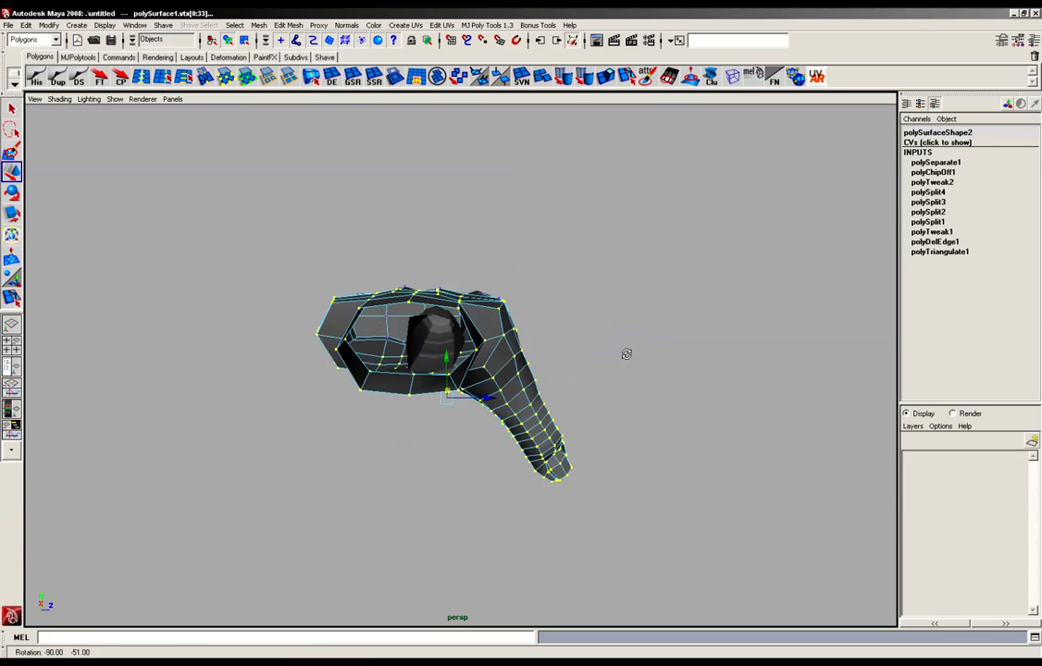
pyautogui.click(420, 360)
pyautogui.keyDown('alt'); pyautogui.moveTo(424, 356); pyautogui.dragTo(562, 372); pyautogui.keyUp('alt')
pyautogui.click(439, 313)
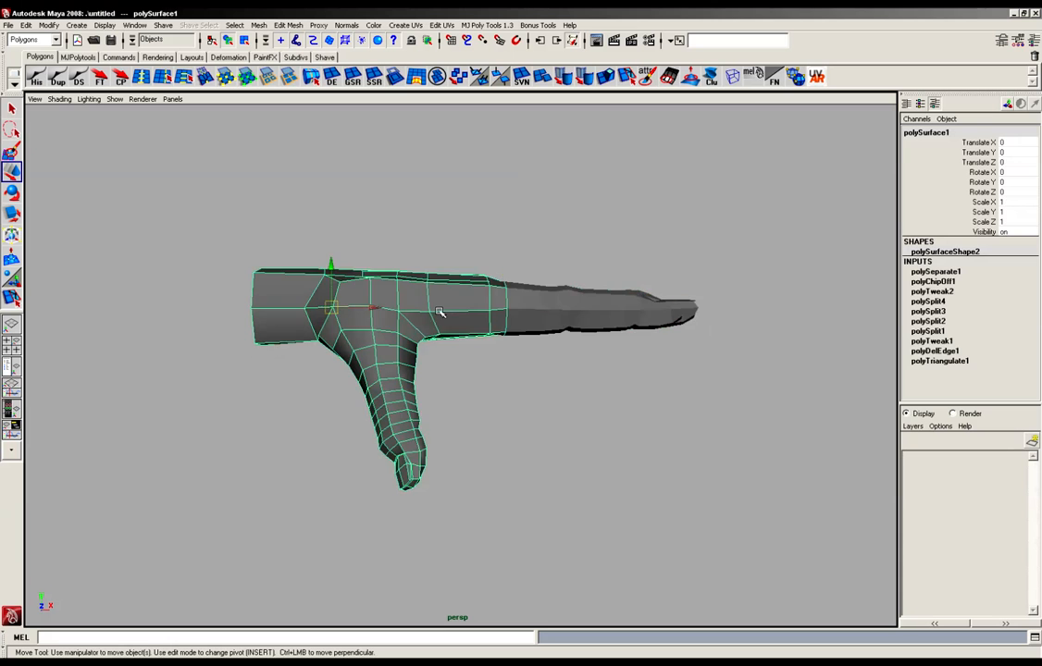
# Select the vertex loop crossing the middle of the palm and scale it along X to straighten it
pyautogui.keyDown('alt'); pyautogui.moveTo(440, 311); pyautogui.dragTo(447, 317); pyautogui.keyUp('alt')
pyautogui.moveTo(445, 306); pyautogui.dragTo(417, 303, button='right')
pyautogui.moveTo(465, 250); pyautogui.dragTo(434, 303)
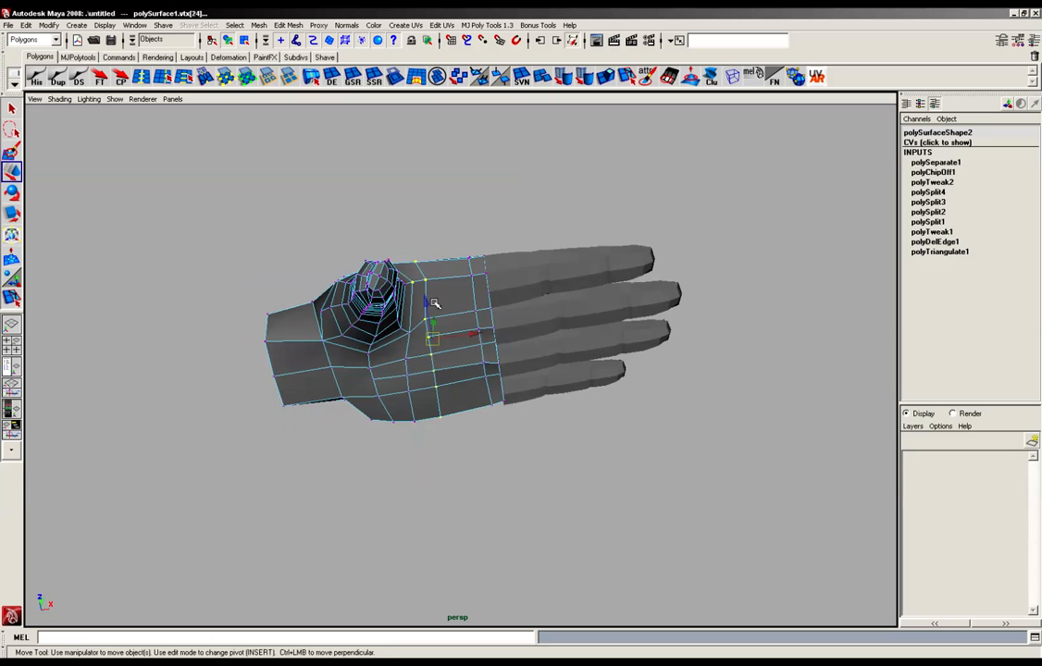
pyautogui.keyDown('shift'); pyautogui.click(415, 284); pyautogui.keyUp('shift')
pyautogui.keyDown('alt'); pyautogui.moveTo(474, 362); pyautogui.dragTo(401, 453); pyautogui.keyUp('alt')
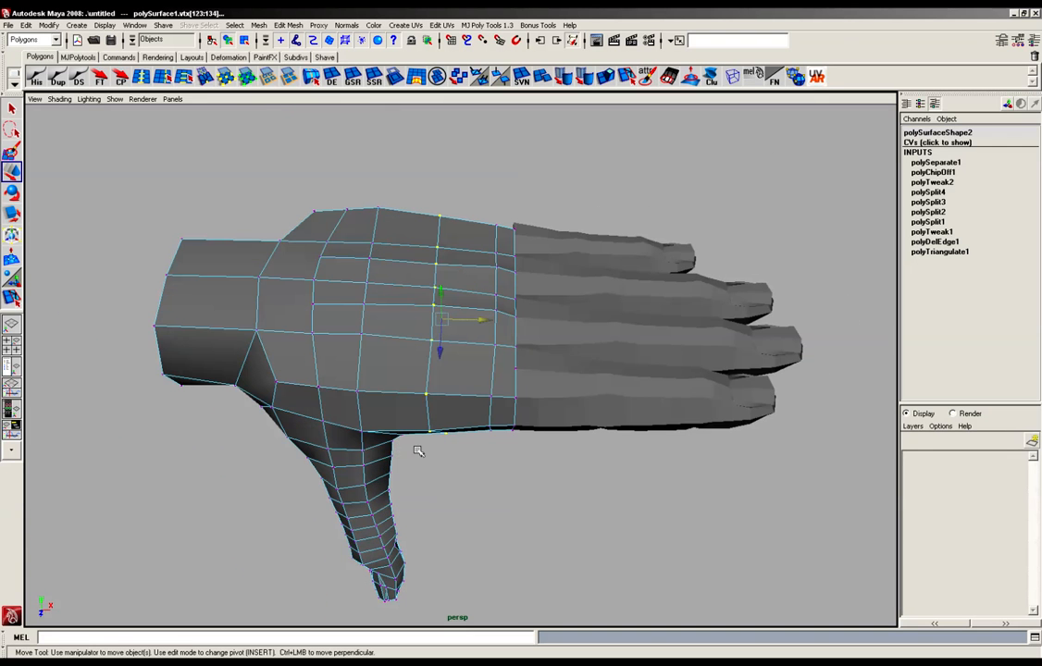
pyautogui.press('r')
pyautogui.keyDown('alt'); pyautogui.moveTo(396, 330); pyautogui.dragTo(438, 301); pyautogui.keyUp('alt')
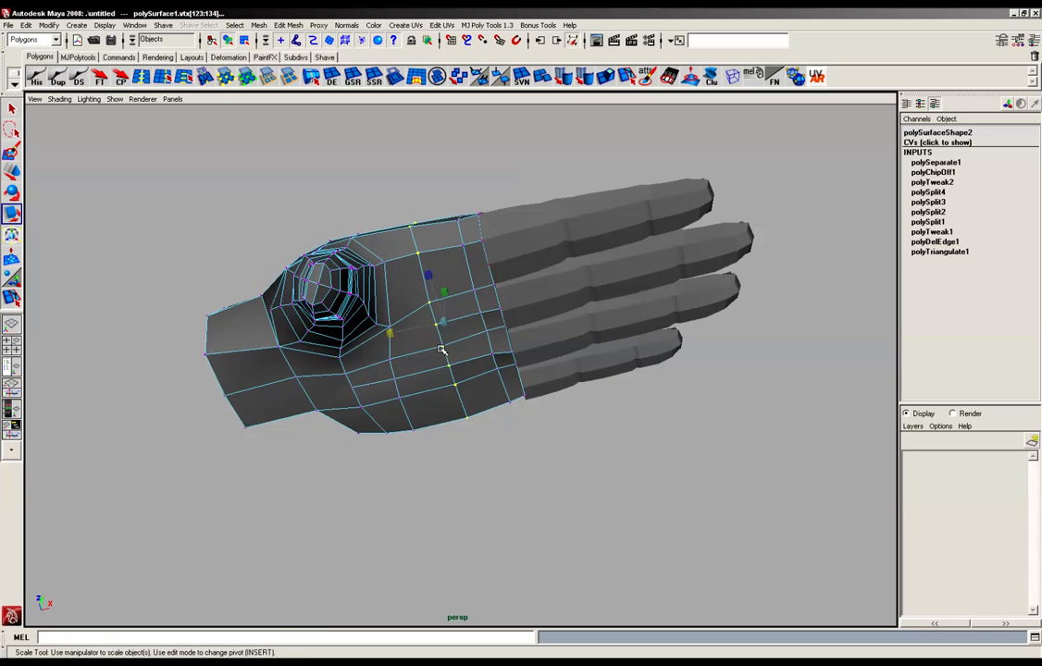
pyautogui.keyDown('alt'); pyautogui.moveTo(442, 350); pyautogui.dragTo(535, 534); pyautogui.keyUp('alt')
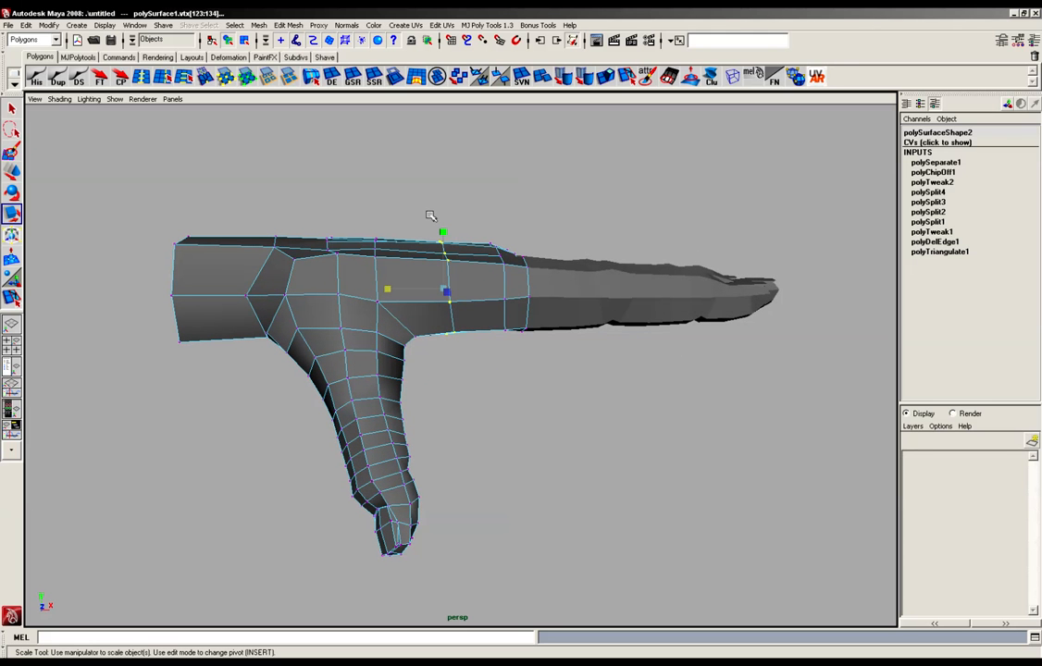
# Move the thumb vertices together with the adjoining two palm vertex rows toward the fingers along X
pyautogui.moveTo(430, 215); pyautogui.dragTo(289, 575)
pyautogui.press('w')
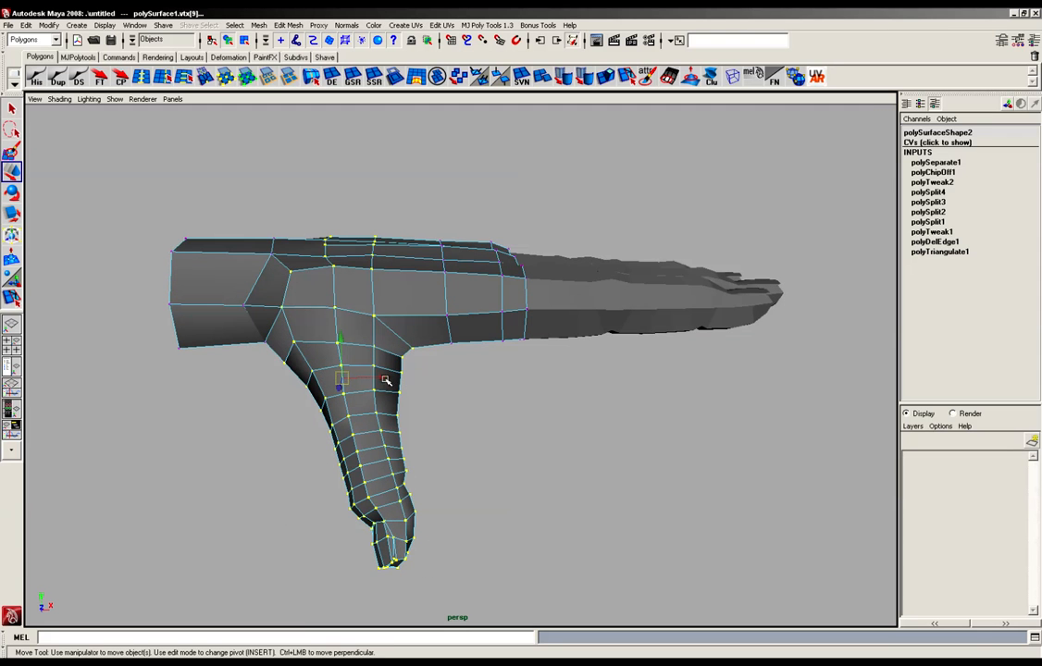
pyautogui.moveTo(386, 380); pyautogui.dragTo(633, 395)
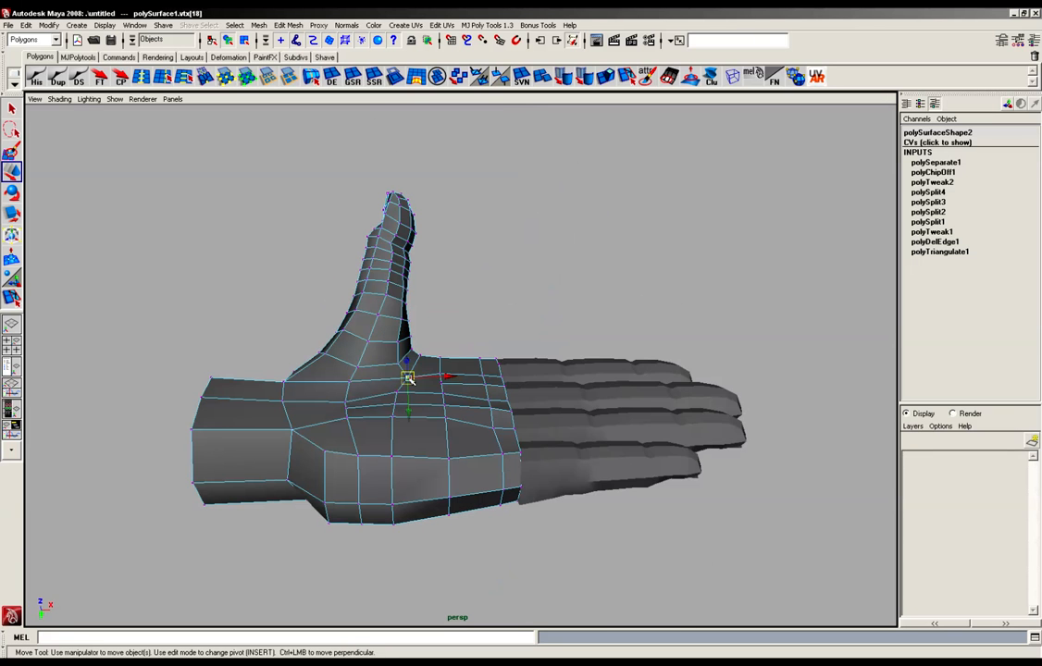
# Reposition the palm vertex beside the thumb's base and the vertex in the webbing between thumb and index finger
pyautogui.keyDown('alt'); pyautogui.moveTo(409, 379); pyautogui.dragTo(453, 434); pyautogui.keyUp('alt')
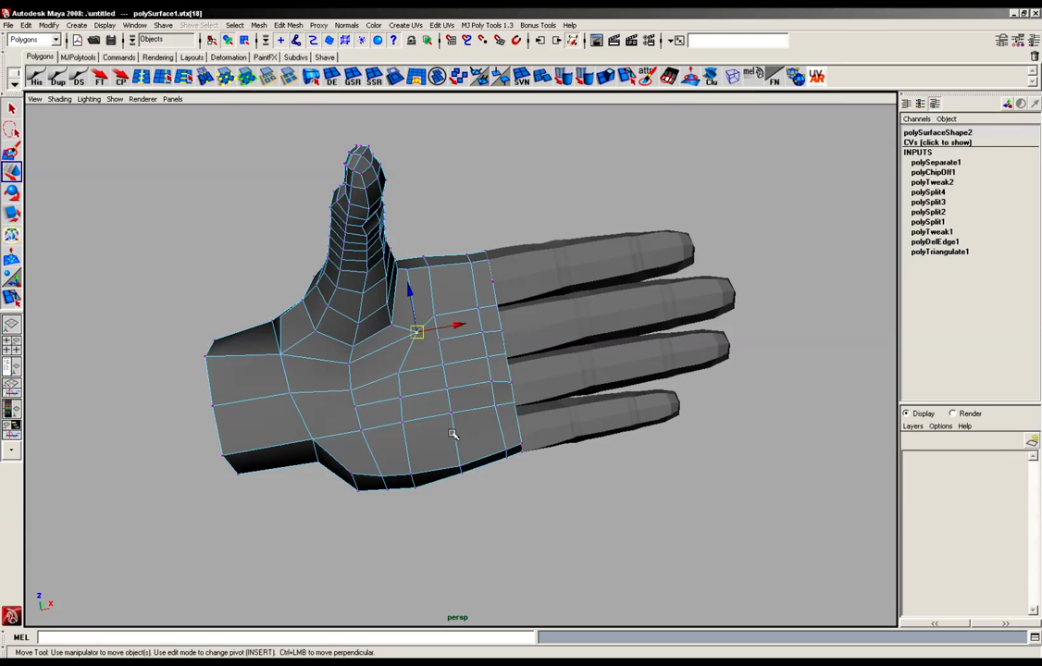
pyautogui.keyDown('alt'); pyautogui.moveTo(486, 359); pyautogui.dragTo(464, 377); pyautogui.keyUp('alt')
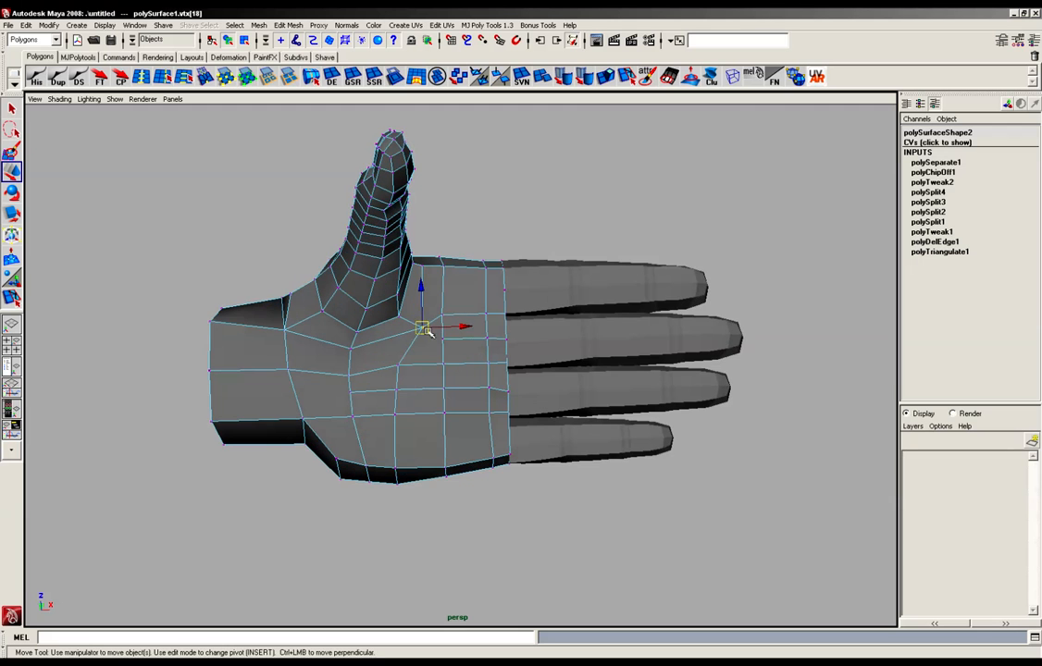
pyautogui.moveTo(423, 330); pyautogui.dragTo(423, 325)
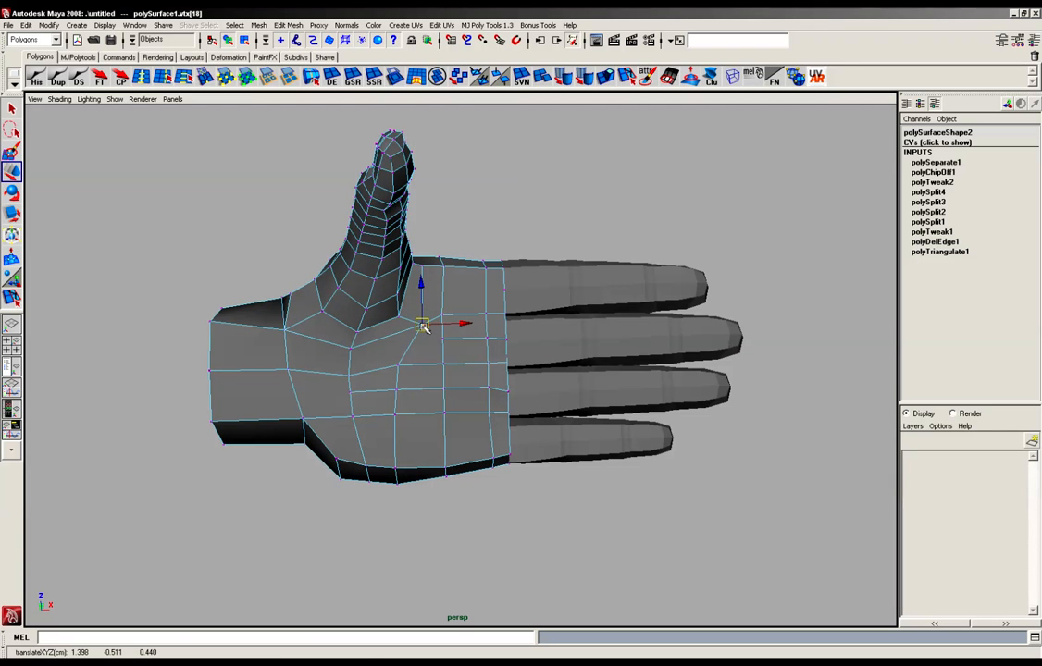
pyautogui.keyDown('alt'); pyautogui.moveTo(412, 278); pyautogui.dragTo(433, 370); pyautogui.keyUp('alt')
pyautogui.moveTo(421, 279); pyautogui.dragTo(426, 279)
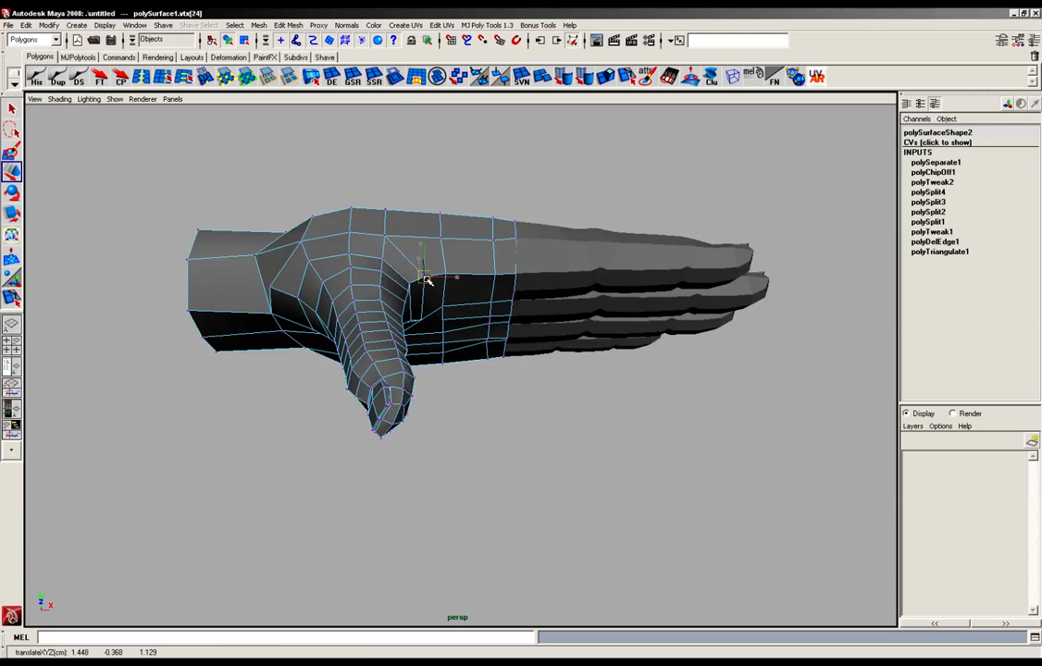
# Move the row of vertices on the back of the hand above the thumb toward the fingers along X
pyautogui.click(385, 238)
pyautogui.moveTo(385, 238)
pyautogui.keyDown('alt'); pyautogui.mouseDown()
pyautogui.moveTo(385, 274)
pyautogui.moveTo(416, 251)
pyautogui.moveTo(415, 235)
pyautogui.mouseUp(); pyautogui.keyUp('alt')
pyautogui.moveTo(413, 208); pyautogui.dragTo(372, 276)
pyautogui.keyDown('alt'); pyautogui.moveTo(384, 288); pyautogui.dragTo(419, 248); pyautogui.keyUp('alt')
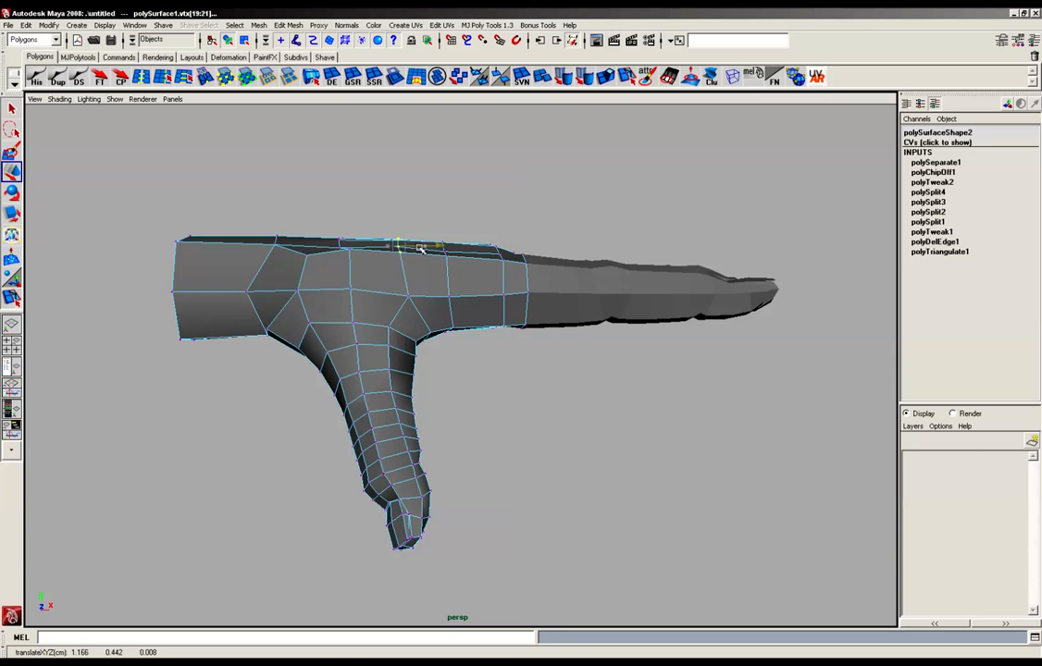
# Shift the corner vertices at the little finger's base sideways along Z, and adjust the palm's outer edge vertices behind them along X
pyautogui.keyDown('alt'); pyautogui.moveTo(449, 298); pyautogui.dragTo(379, 468); pyautogui.keyUp('alt')
pyautogui.moveTo(455, 451); pyautogui.dragTo(480, 465)
pyautogui.keyDown('alt'); pyautogui.moveTo(480, 463); pyautogui.dragTo(447, 404); pyautogui.keyUp('alt')
pyautogui.click(413, 296)
pyautogui.click(386, 368)
pyautogui.moveTo(386, 367); pyautogui.dragTo(356, 369, button='right')
pyautogui.moveTo(376, 379); pyautogui.dragTo(413, 329)
pyautogui.keyDown('alt'); pyautogui.moveTo(412, 333); pyautogui.dragTo(430, 358); pyautogui.keyUp('alt')
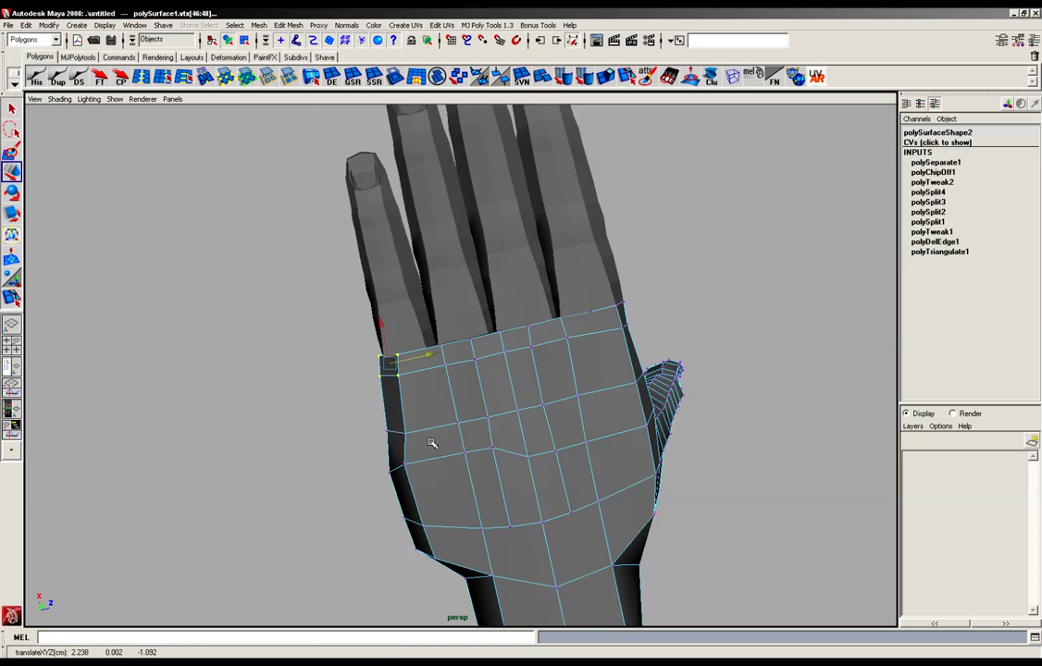
pyautogui.keyDown('alt'); pyautogui.moveTo(431, 443); pyautogui.dragTo(449, 435); pyautogui.keyUp('alt')
pyautogui.moveTo(402, 407); pyautogui.dragTo(408, 410)
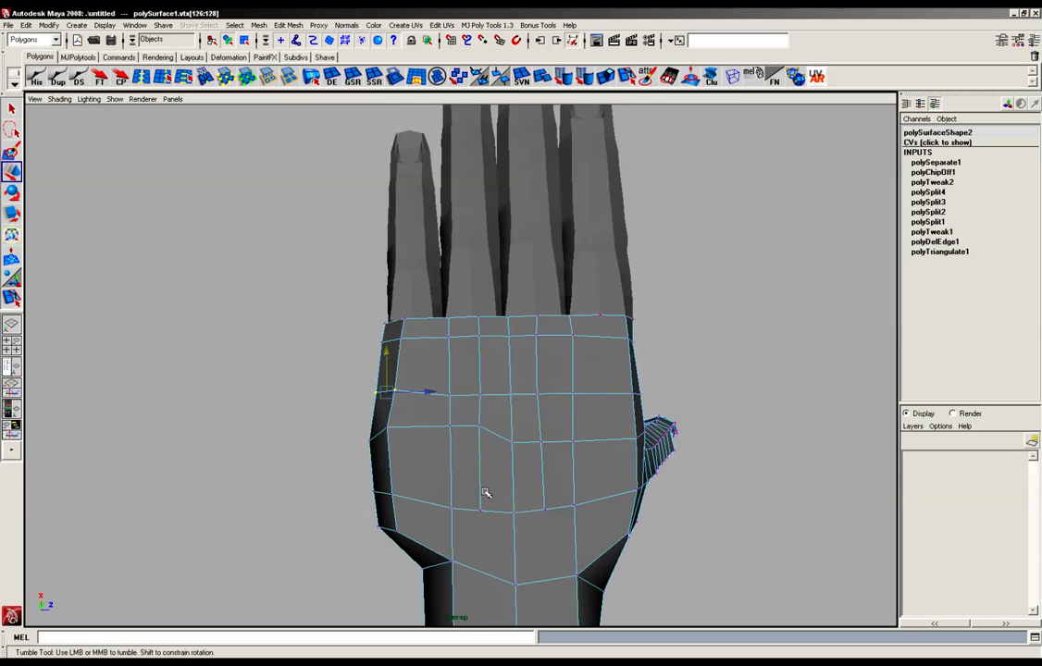
# Slide two vertices on the back of the hand toward the wrist to straighten their crosswise edge row
pyautogui.keyDown('alt'); pyautogui.moveTo(486, 490); pyautogui.dragTo(612, 442); pyautogui.keyUp('alt')
pyautogui.keyDown('alt'); pyautogui.moveTo(504, 404); pyautogui.dragTo(494, 470, button='middle'); pyautogui.keyUp('alt')
pyautogui.keyDown('alt'); pyautogui.moveTo(493, 470); pyautogui.dragTo(634, 500, button='right'); pyautogui.keyUp('alt')
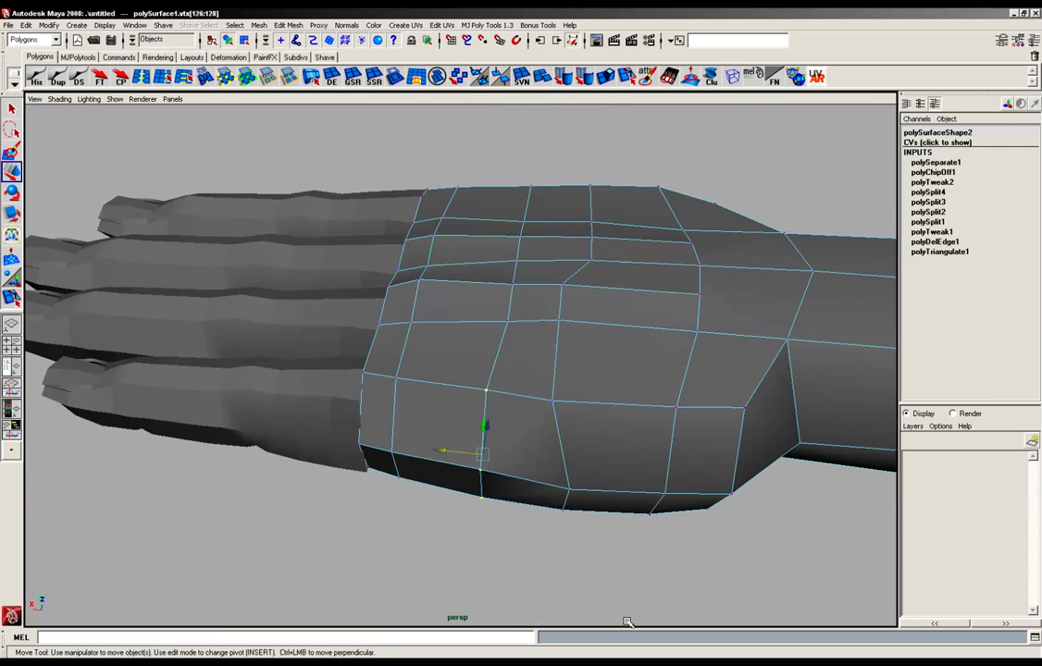
pyautogui.keyDown('alt'); pyautogui.moveTo(584, 388); pyautogui.dragTo(485, 403); pyautogui.keyUp('alt')
pyautogui.click(521, 376)
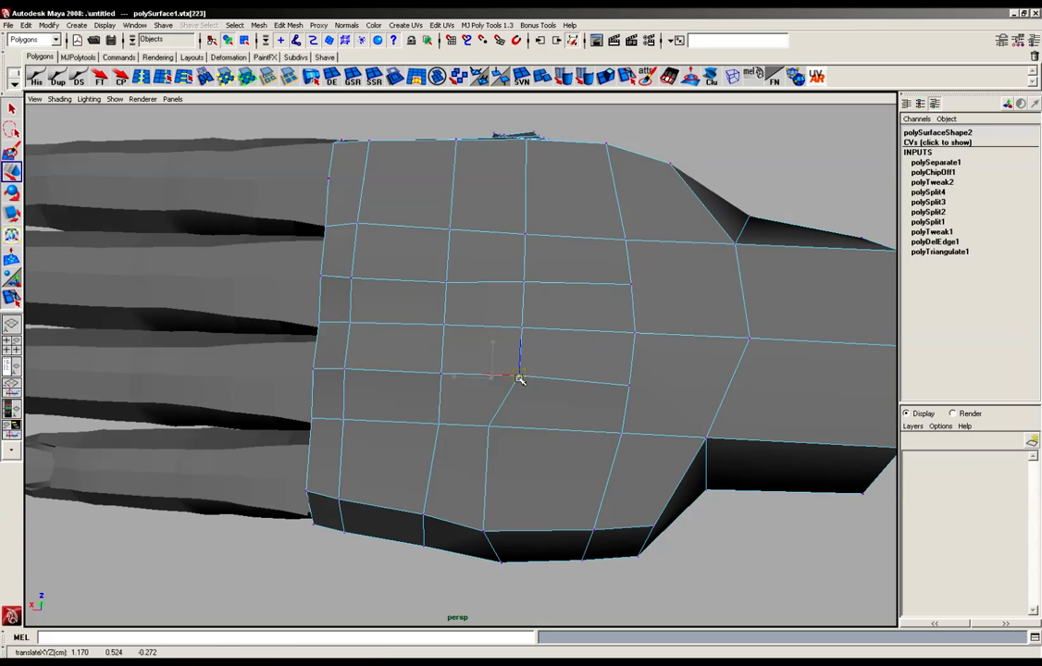
pyautogui.click(488, 427)
pyautogui.moveTo(442, 429); pyautogui.dragTo(471, 427)
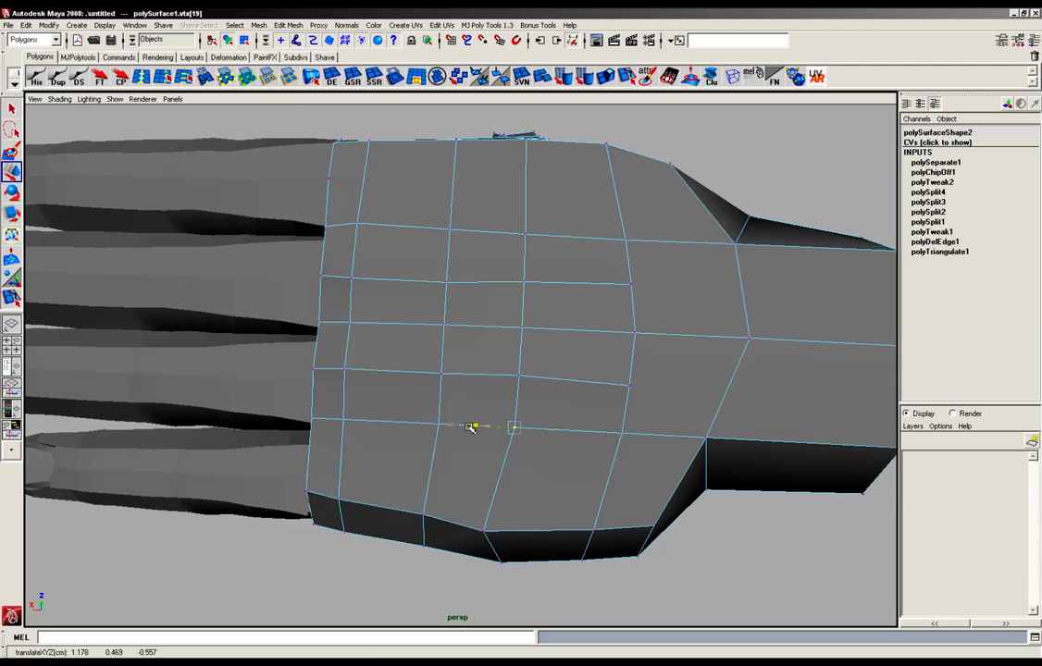
# Adjust the edge row's vertices on the little-finger side, and reposition the inner palm vertex beside the thumb mound
pyautogui.click(483, 533)
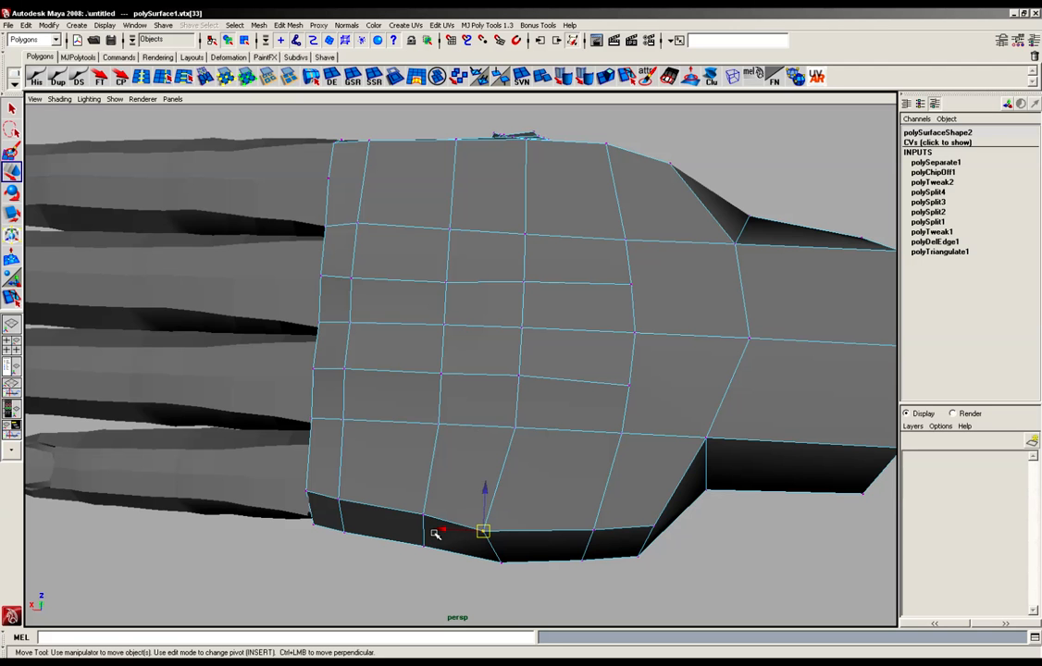
pyautogui.keyDown('alt'); pyautogui.moveTo(435, 535); pyautogui.dragTo(554, 409); pyautogui.keyUp('alt')
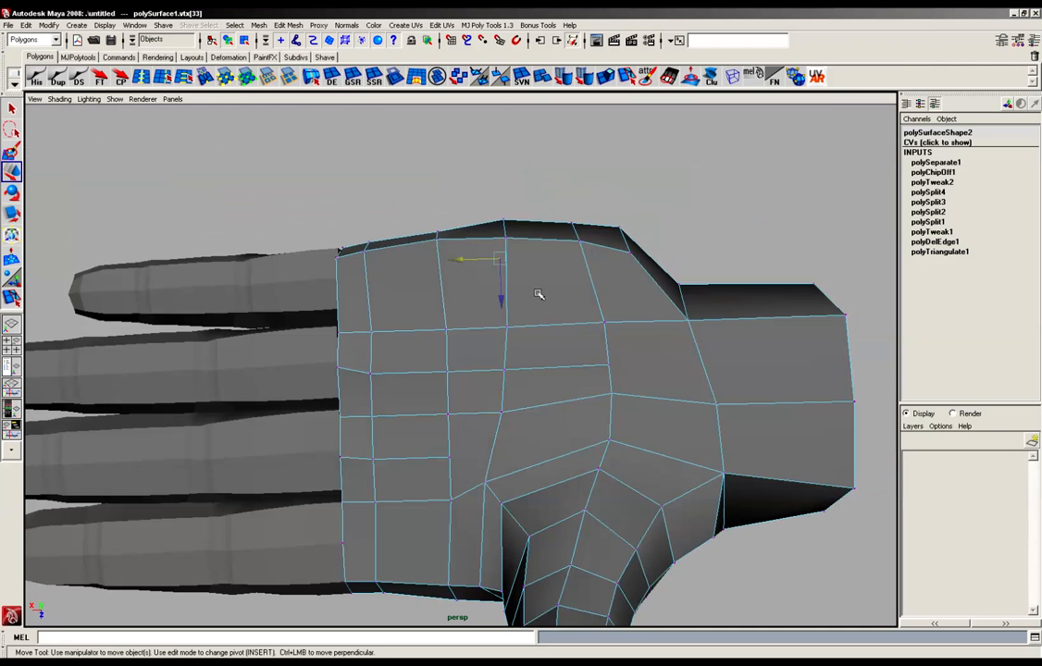
pyautogui.keyDown('alt'); pyautogui.moveTo(539, 294); pyautogui.dragTo(463, 279); pyautogui.keyUp('alt')
pyautogui.click(430, 248)
pyautogui.keyDown('alt'); pyautogui.moveTo(435, 242); pyautogui.dragTo(584, 403); pyautogui.keyUp('alt')
pyautogui.click(575, 375)
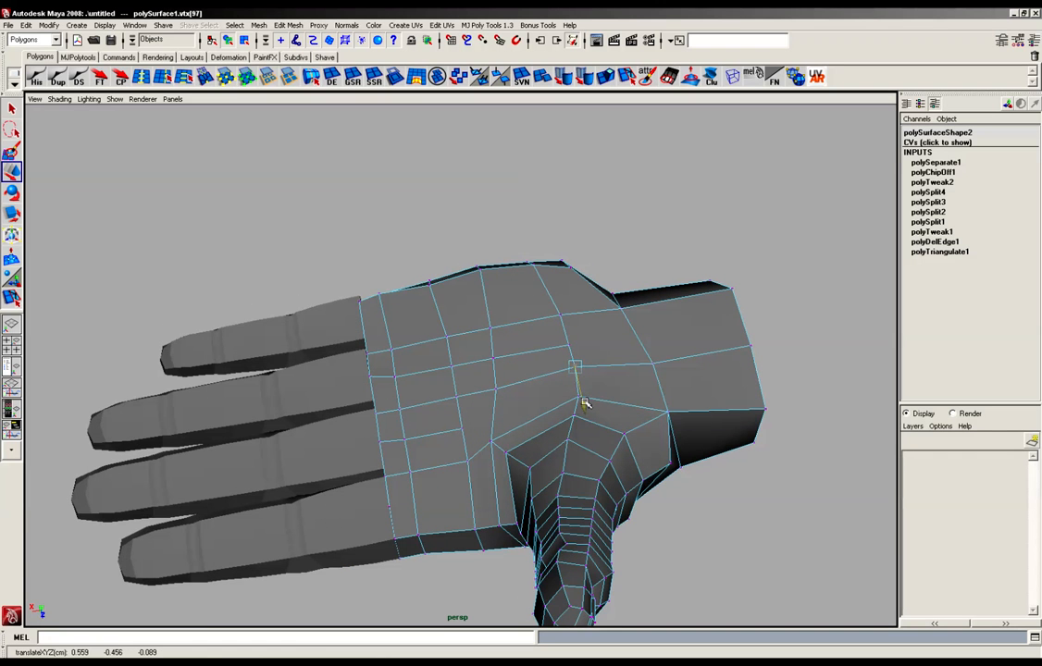
# Leave vertex editing and delete the middle, ring and little finger copies
pyautogui.keyDown('alt'); pyautogui.moveTo(479, 385); pyautogui.dragTo(479, 425); pyautogui.keyUp('alt')
pyautogui.press('F8')
pyautogui.click(478, 454)
pyautogui.keyDown('shift'); pyautogui.click(401, 454); pyautogui.keyUp('shift')
pyautogui.keyDown('shift'); pyautogui.click(339, 429); pyautogui.keyUp('shift')
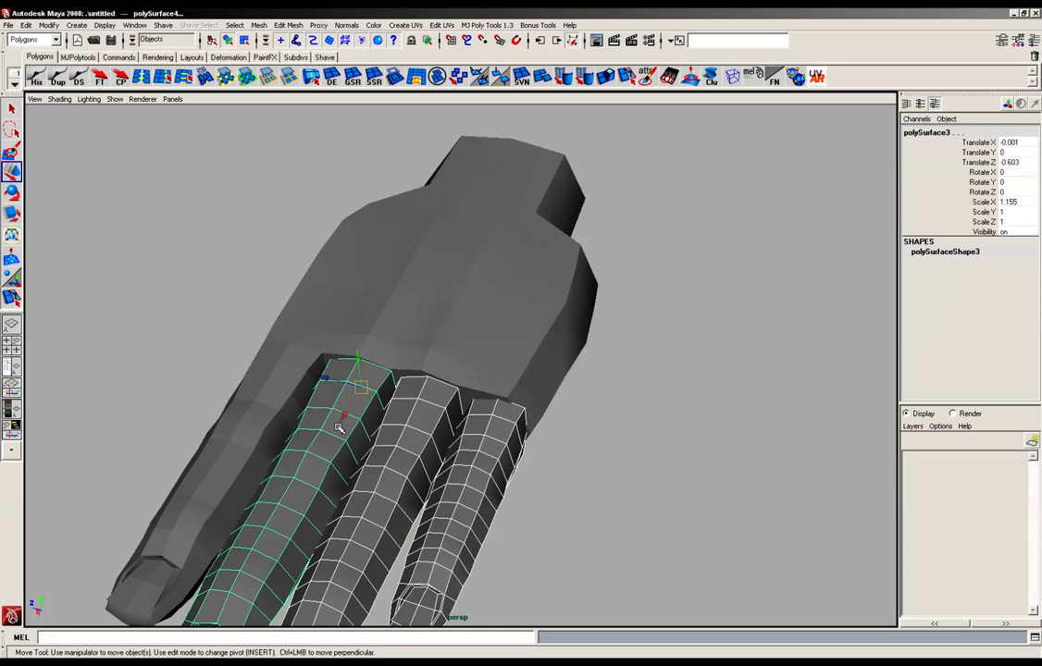
pyautogui.press('Delete')
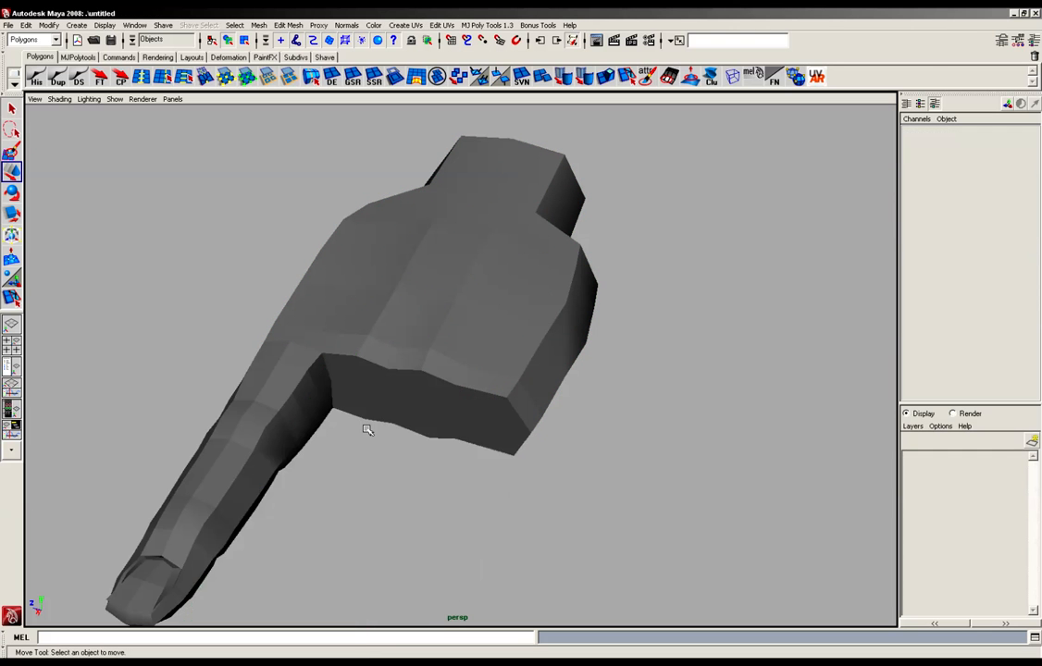
# Select the six faces closing the palm's front end beside the index finger
pyautogui.click(398, 418)
pyautogui.keyDown('alt'); pyautogui.moveTo(398, 418); pyautogui.dragTo(365, 407); pyautogui.keyUp('alt')
pyautogui.press('F11')
pyautogui.click(384, 378)
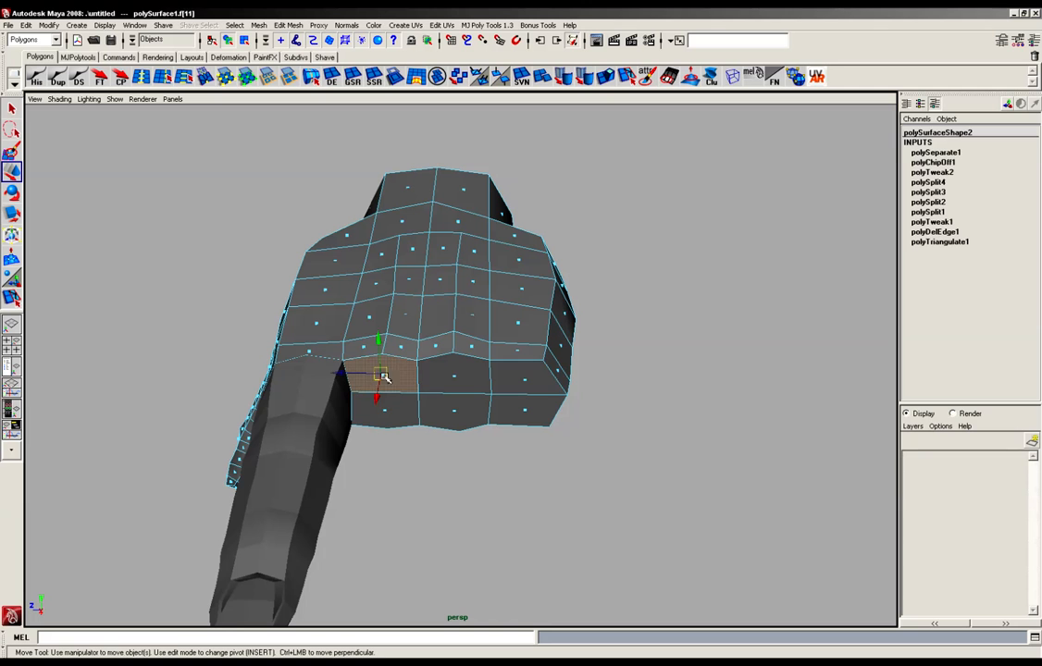
pyautogui.keyDown('shift'); pyautogui.click(413, 412); pyautogui.keyUp('shift')
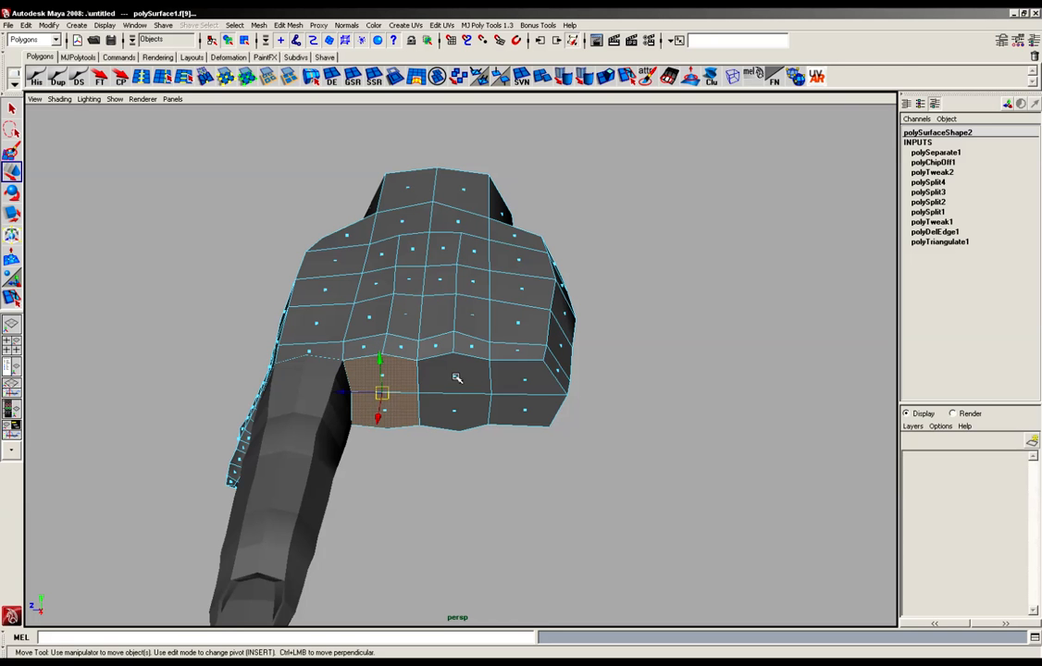
pyautogui.keyDown('shift'); pyautogui.moveTo(457, 378); pyautogui.dragTo(527, 380); pyautogui.keyUp('shift')
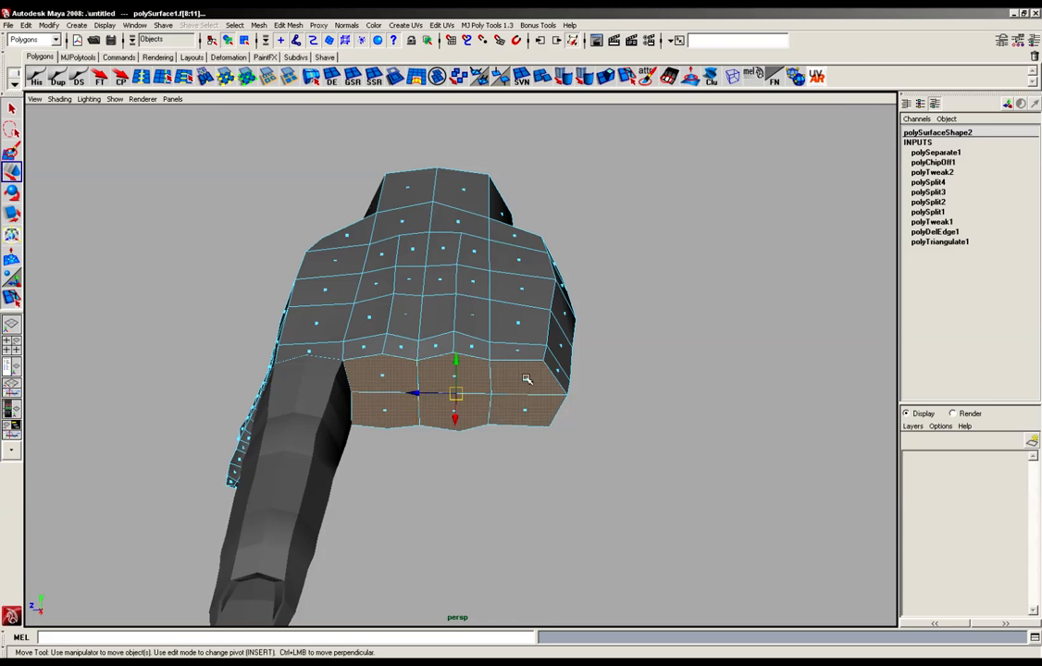